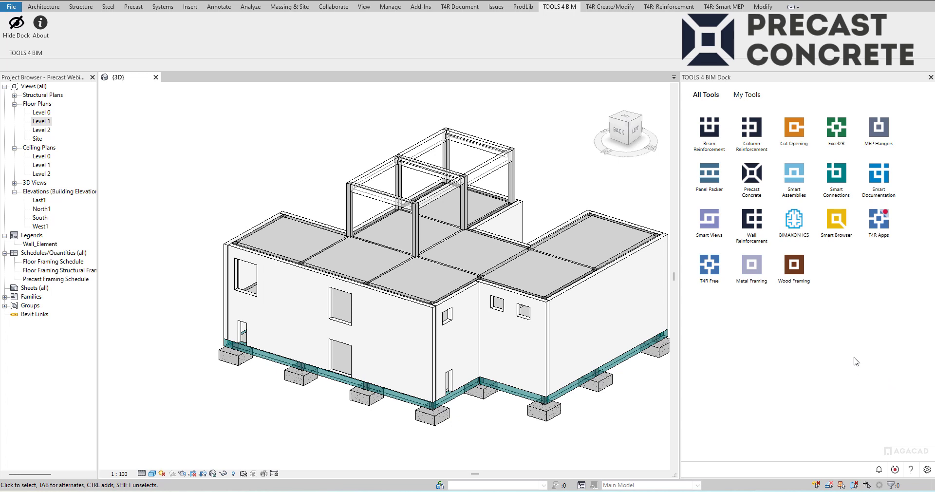
Step: Open the Smart Walls tools from the Precast Concrete set and float their panel over the 3D view
{"action": "left_click", "coordinate": [758, 179]}
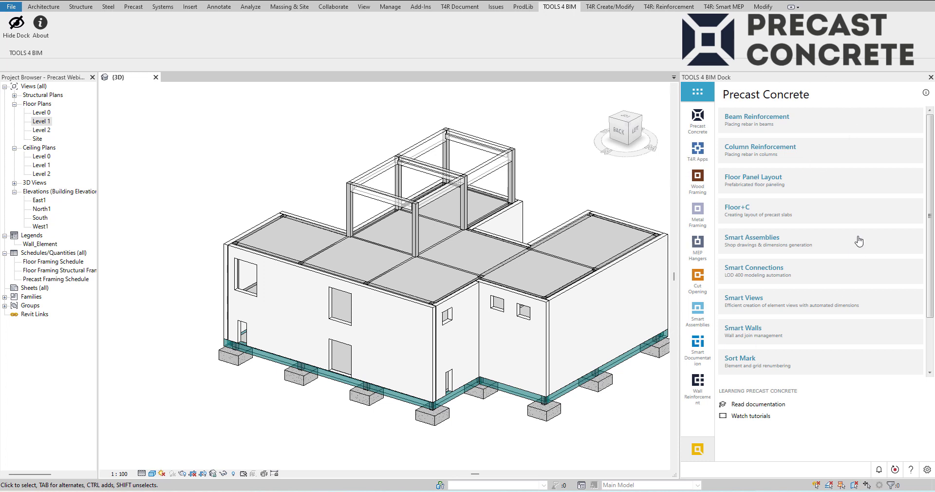
{"action": "scroll", "coordinate": [827, 247], "scroll_direction": "down", "scroll_amount": 2}
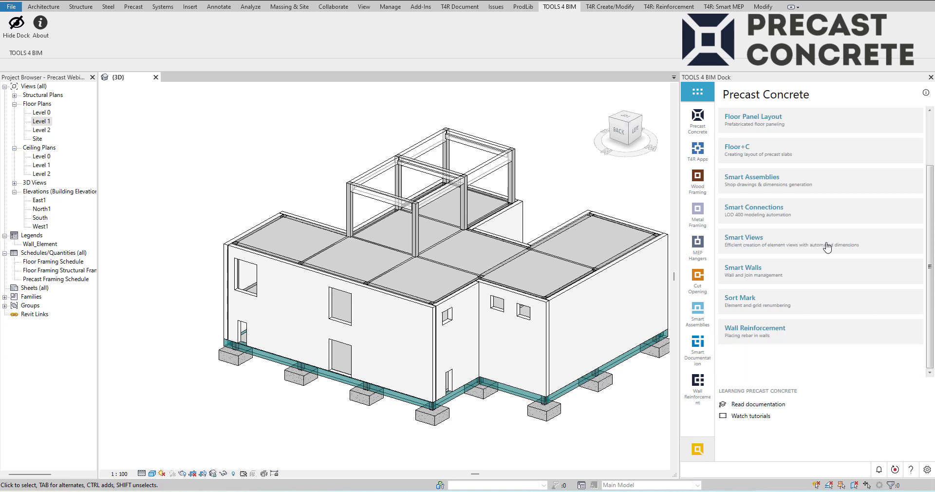
{"action": "left_click", "coordinate": [769, 277]}
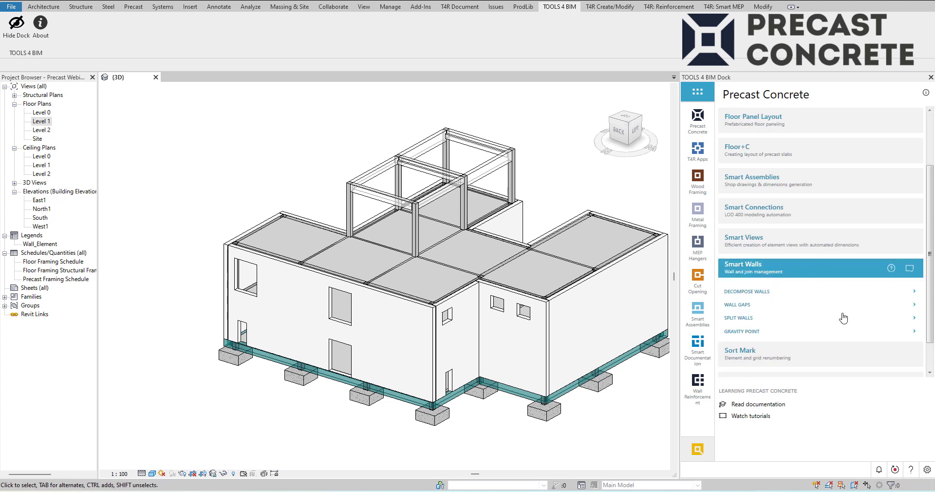
{"action": "left_click", "coordinate": [910, 270]}
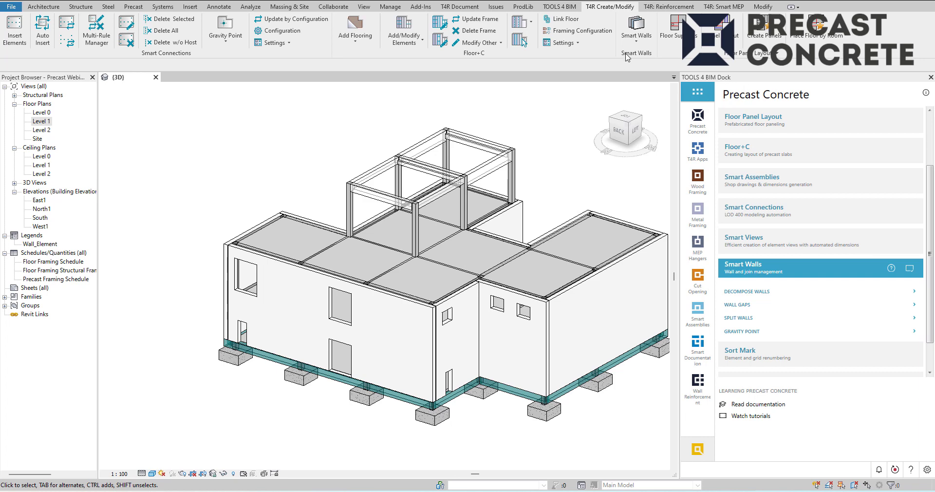
{"action": "left_click_drag", "start_coordinate": [628, 57], "coordinate": [152, 146]}
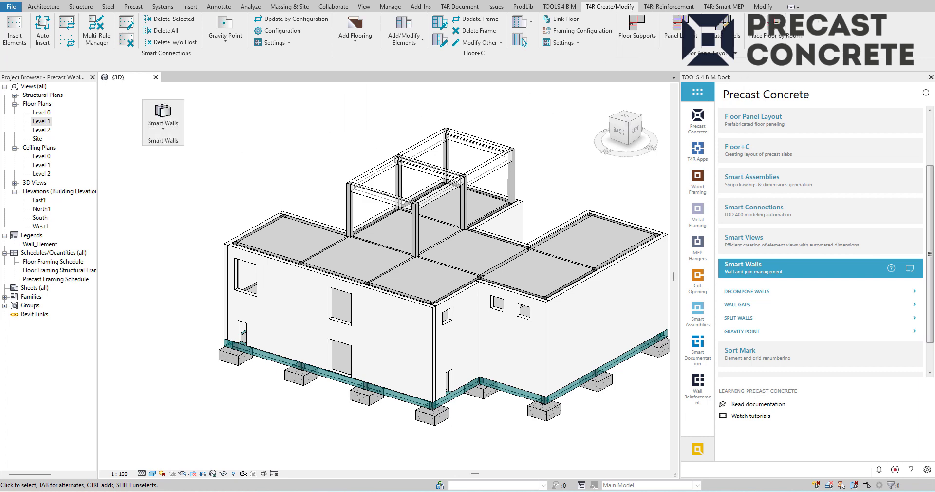
Step: Close the TOOLS 4 BIM dock, show the Properties palette instead and narrow it to enlarge the 3D view
{"action": "left_click", "coordinate": [931, 77]}
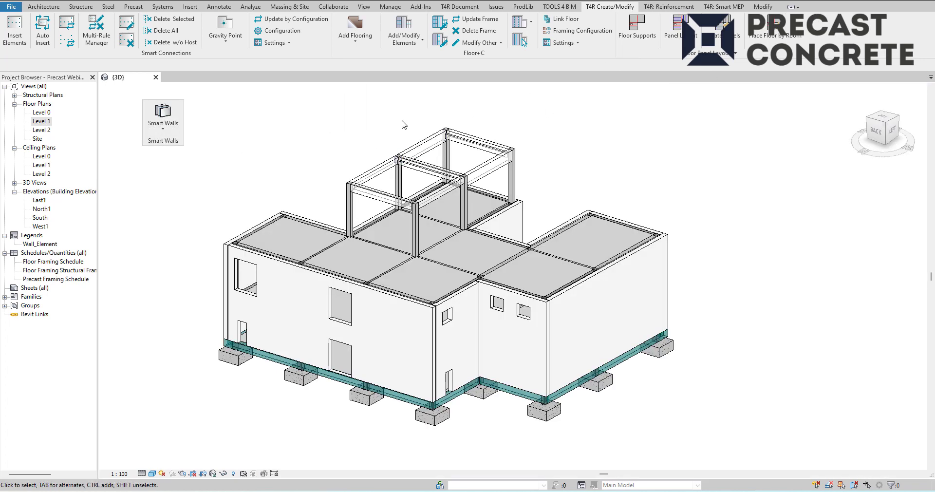
{"action": "key", "text": "ctrl+1"}
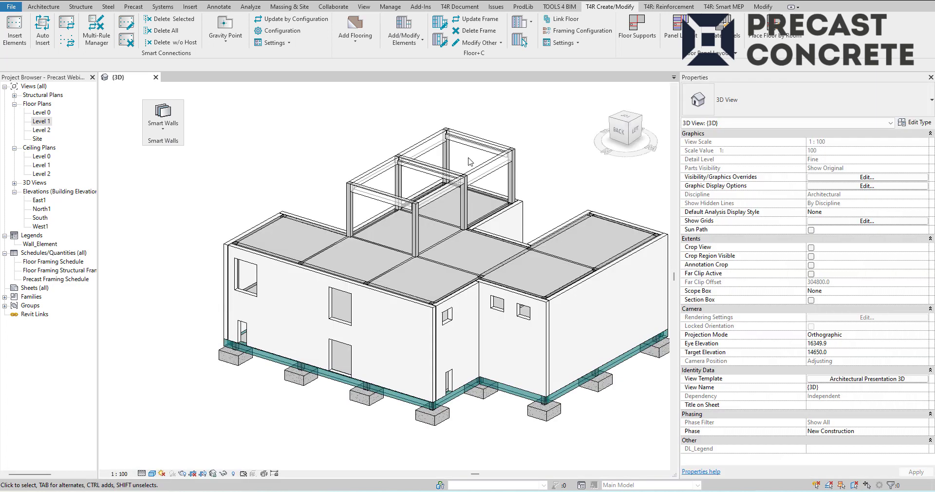
{"action": "left_click_drag", "start_coordinate": [677, 254], "coordinate": [796, 252]}
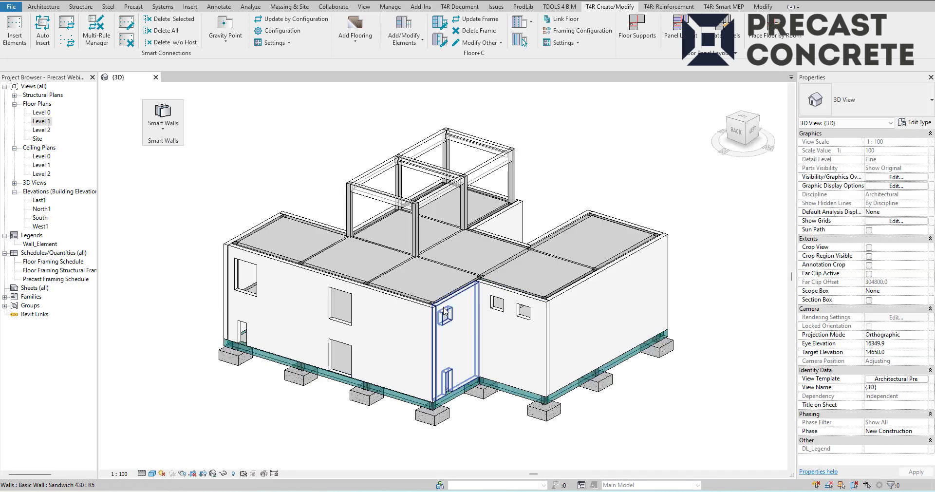
Step: Select the building's connected Sandwich 430 walls and temporarily isolate them in the 3D view
{"action": "scroll", "coordinate": [366, 320], "scroll_direction": "up", "scroll_amount": 2}
{"action": "scroll", "coordinate": [411, 314], "scroll_direction": "down", "scroll_amount": 2}
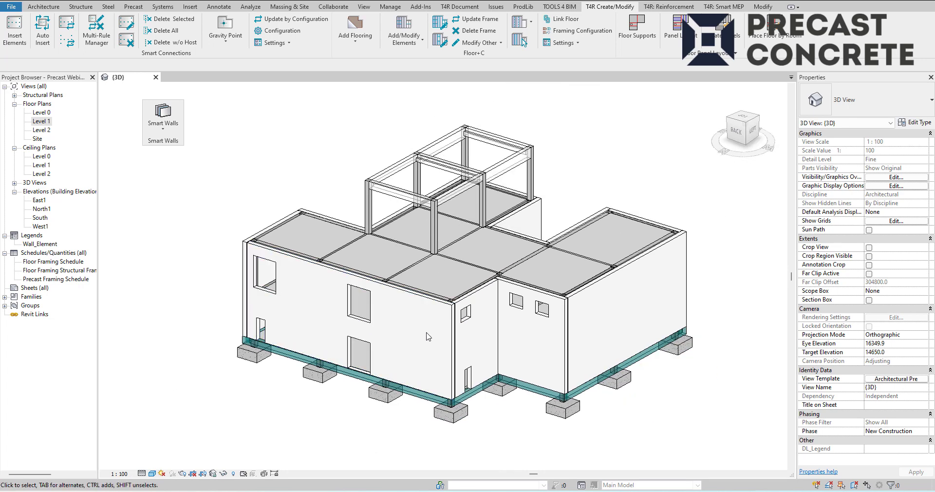
{"action": "middle_click_drag", "start_coordinate": [414, 333], "coordinate": [430, 339], "text": "shift"}
{"action": "scroll", "coordinate": [431, 313], "scroll_direction": "up", "scroll_amount": 3}
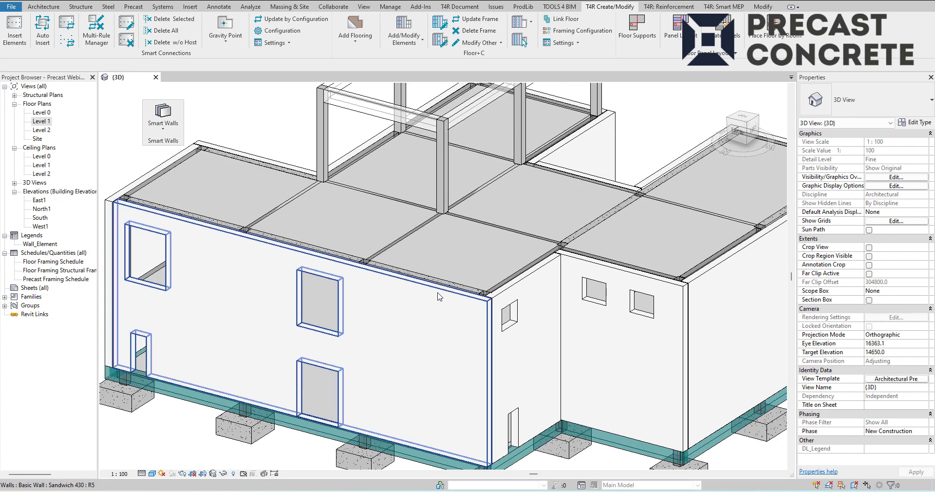
{"action": "key", "text": "Tab"}
{"action": "left_click", "coordinate": [438, 291]}
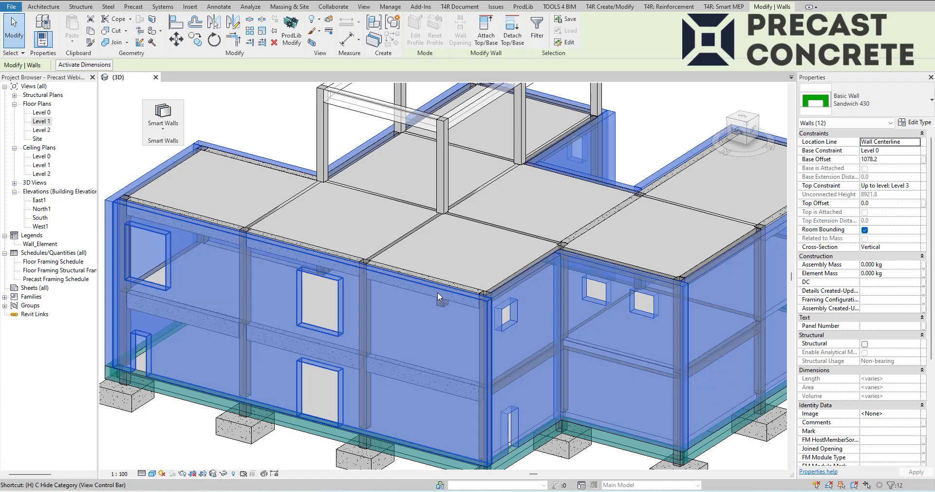
{"action": "key", "text": "h"}
{"action": "key", "text": "i"}
{"action": "left_click", "coordinate": [291, 143]}
{"action": "scroll", "coordinate": [441, 295], "scroll_direction": "down", "scroll_amount": 3}
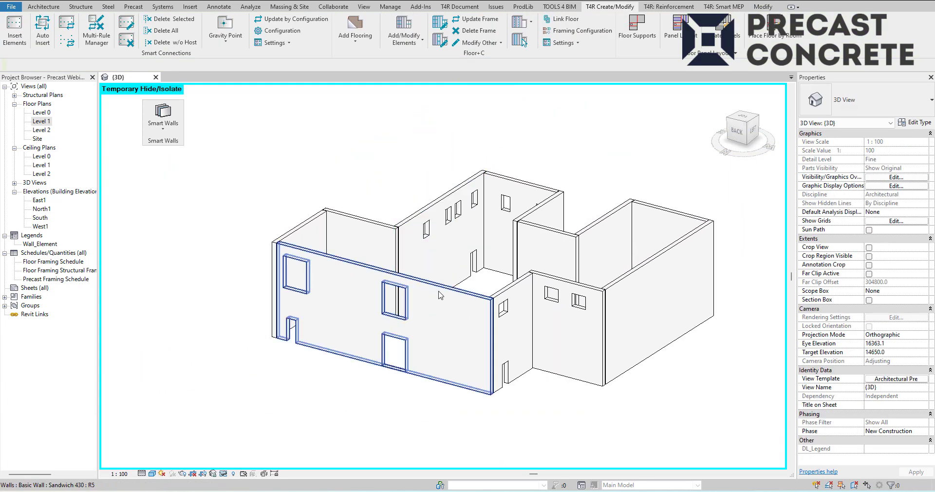
Step: From the back view, split the long facade wall horizontally between its upper and lower openings with Split Element
{"action": "scroll", "coordinate": [439, 295], "scroll_direction": "up", "scroll_amount": 2}
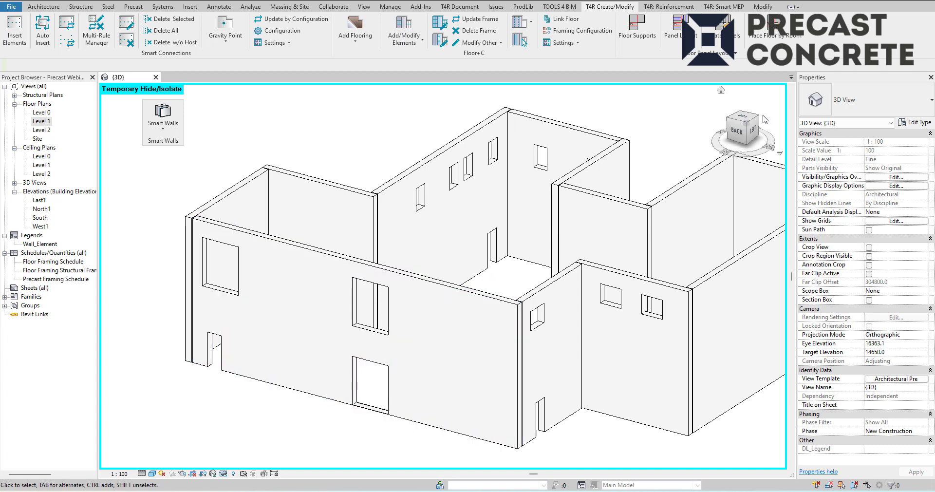
{"action": "left_click", "coordinate": [734, 130]}
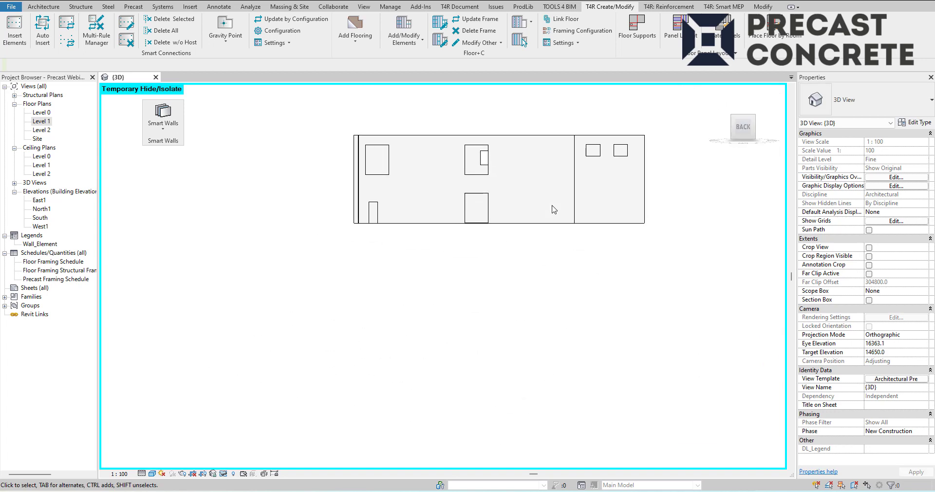
{"action": "scroll", "coordinate": [408, 273], "scroll_direction": "up", "scroll_amount": 2}
{"action": "key", "text": "s"}
{"action": "key", "text": "l"}
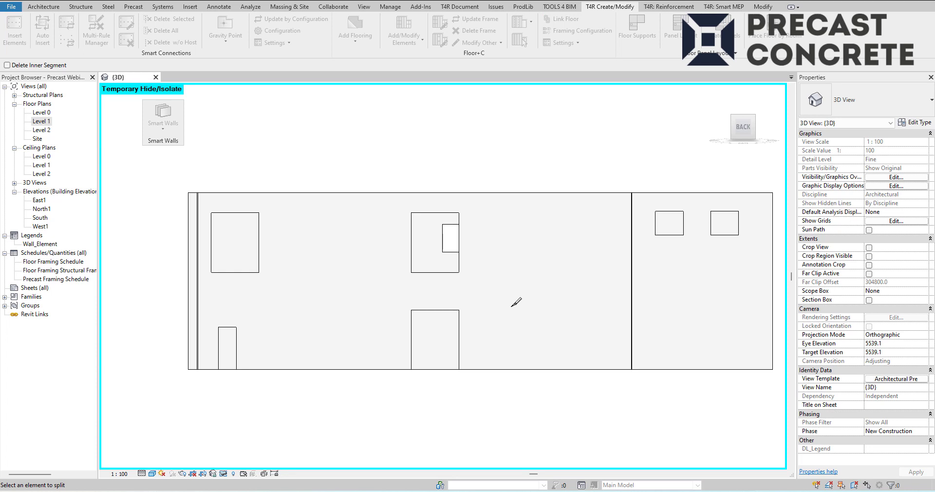
{"action": "key", "text": "Escape"}
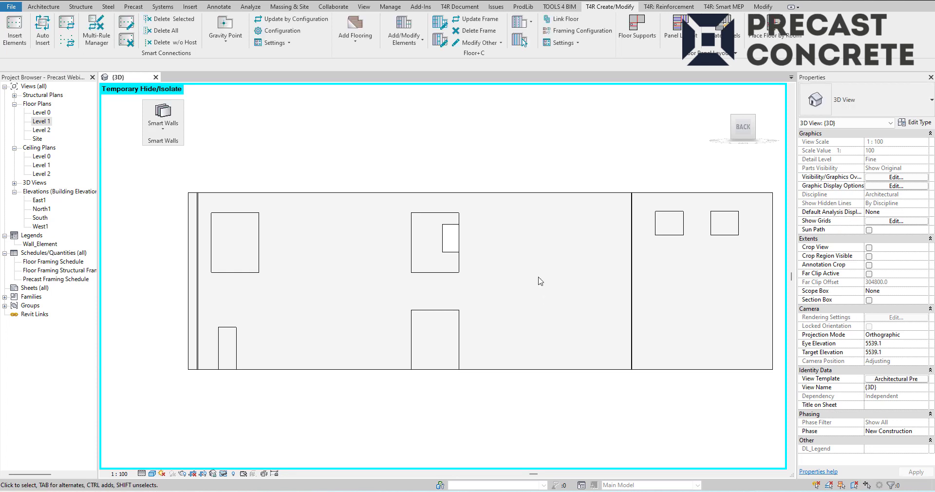
{"action": "key", "text": "s"}
{"action": "key", "text": "l"}
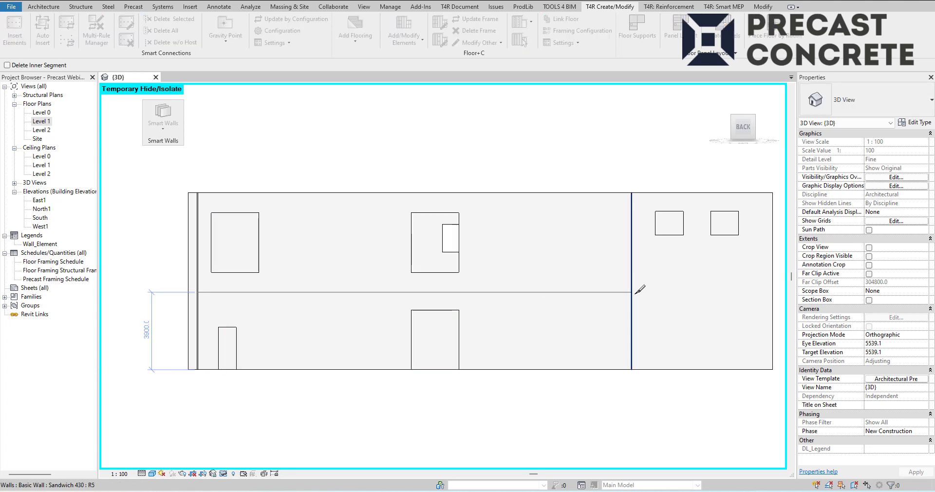
{"action": "scroll", "coordinate": [638, 288], "scroll_direction": "up", "scroll_amount": 2}
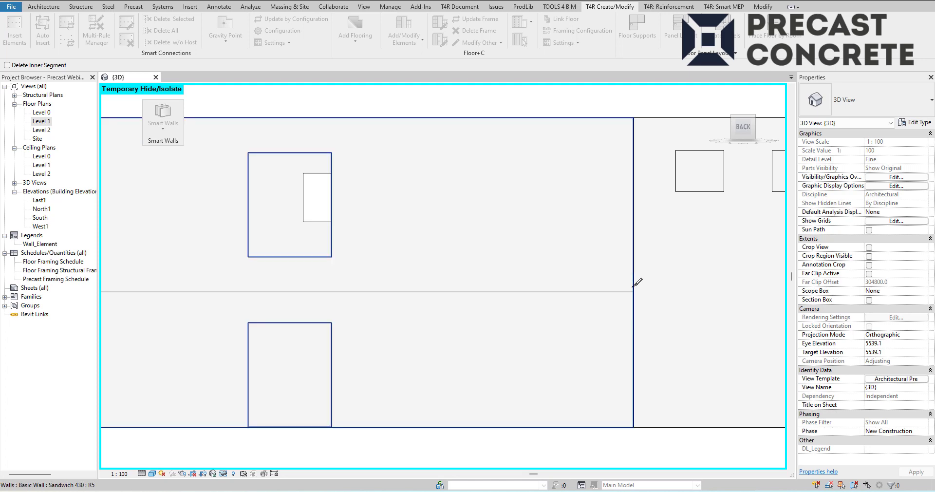
{"action": "scroll", "coordinate": [648, 265], "scroll_direction": "down", "scroll_amount": 3}
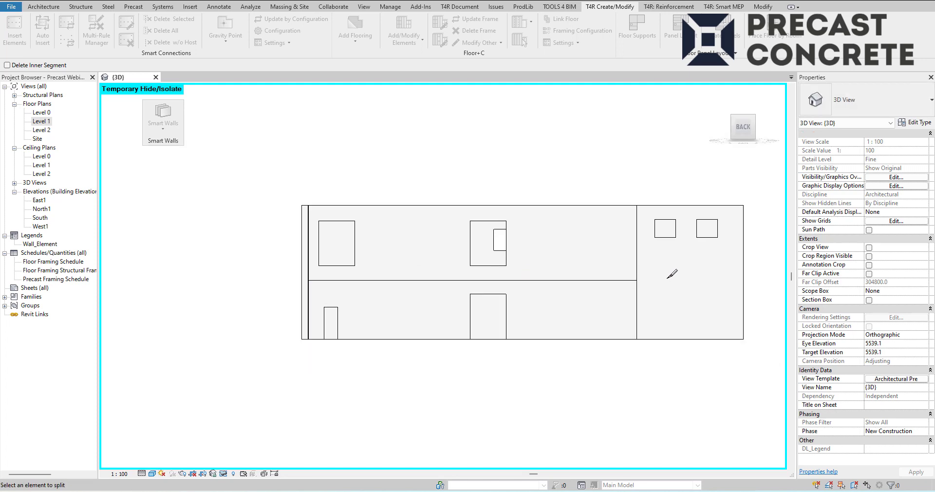
Step: From the left view, try to split the adjoining side wall horizontally in line with the long facade's split
{"action": "middle_click_drag", "start_coordinate": [674, 246], "coordinate": [423, 330], "text": "shift"}
{"action": "scroll", "coordinate": [427, 326], "scroll_direction": "up", "scroll_amount": 4}
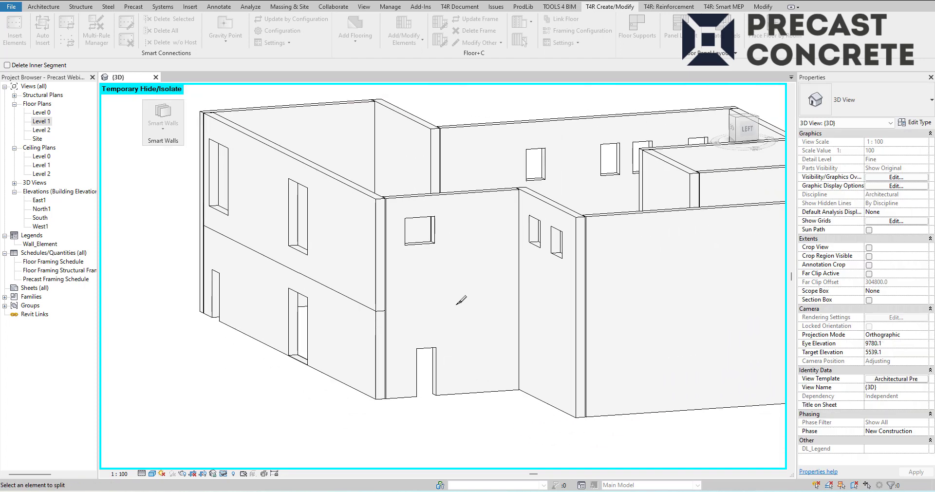
{"action": "scroll", "coordinate": [433, 306], "scroll_direction": "up", "scroll_amount": 2}
{"action": "key", "text": "Escape"}
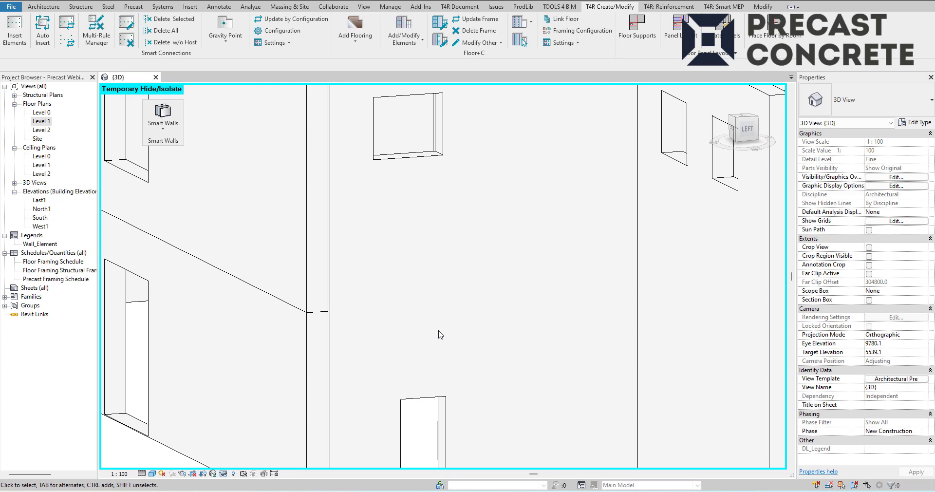
{"action": "scroll", "coordinate": [475, 292], "scroll_direction": "down", "scroll_amount": 1}
{"action": "left_click", "coordinate": [745, 129]}
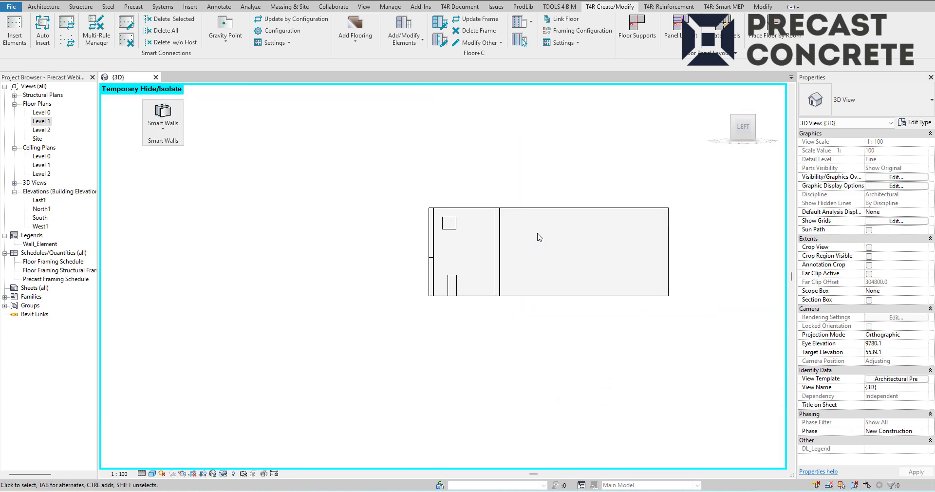
{"action": "key", "text": "s"}
{"action": "key", "text": "l"}
{"action": "scroll", "coordinate": [332, 273], "scroll_direction": "up", "scroll_amount": 12}
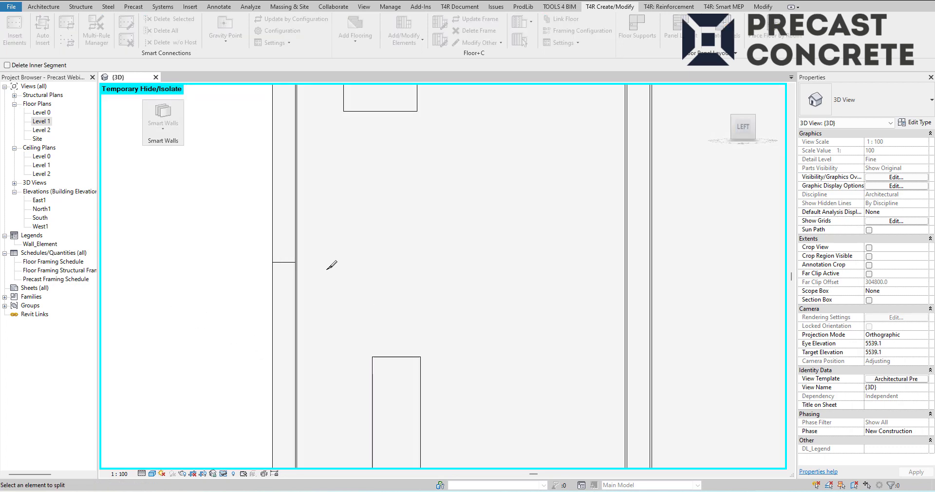
{"action": "scroll", "coordinate": [301, 252], "scroll_direction": "up", "scroll_amount": 5}
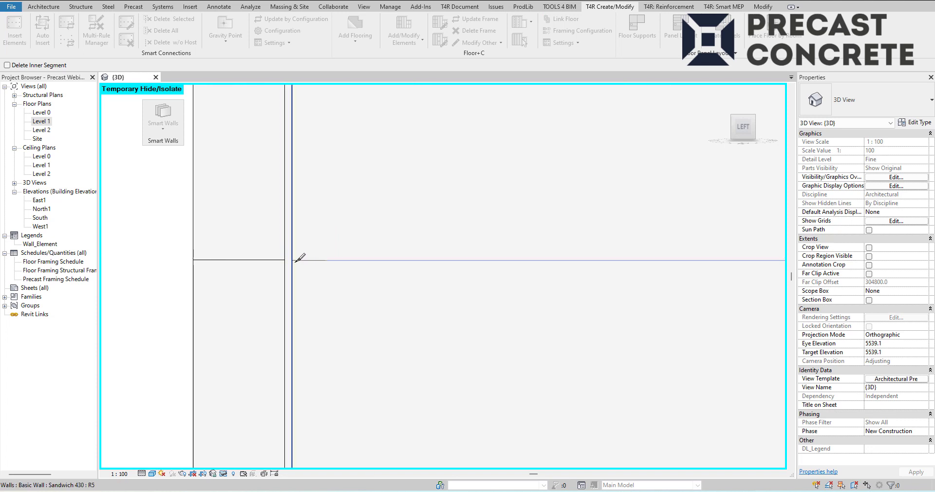
{"action": "scroll", "coordinate": [297, 256], "scroll_direction": "down", "scroll_amount": 10}
{"action": "key", "text": "Escape"}
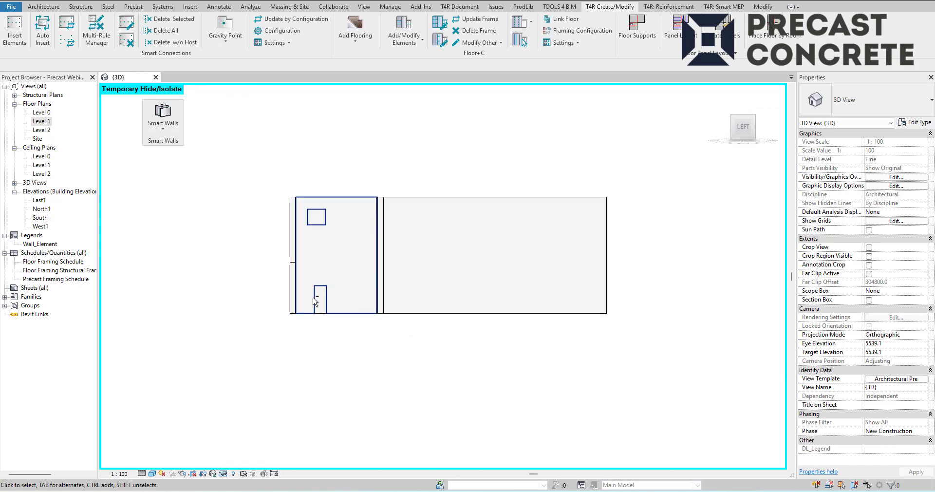
Step: Undo the horizontal split of the long facade wall
{"action": "middle_click_drag", "start_coordinate": [565, 322], "coordinate": [434, 389], "text": "shift"}
{"action": "middle_click_drag", "start_coordinate": [628, 261], "coordinate": [694, 284], "text": "shift"}
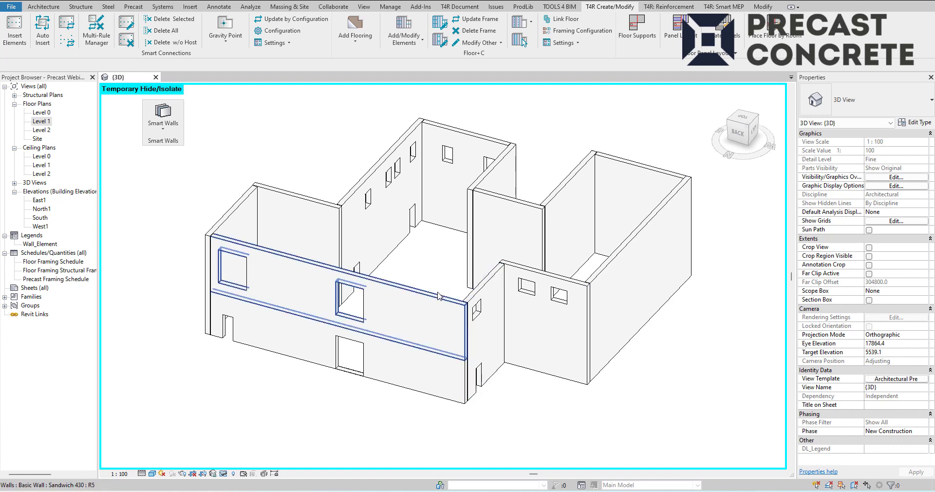
{"action": "scroll", "coordinate": [437, 306], "scroll_direction": "up", "scroll_amount": 3}
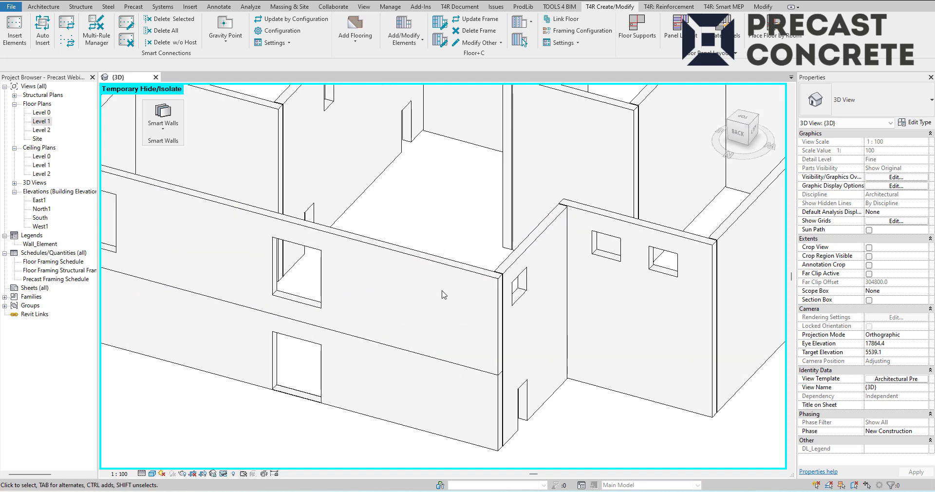
{"action": "middle_click_drag", "start_coordinate": [470, 250], "coordinate": [478, 242], "text": "shift"}
{"action": "scroll", "coordinate": [478, 242], "scroll_direction": "up", "scroll_amount": 2}
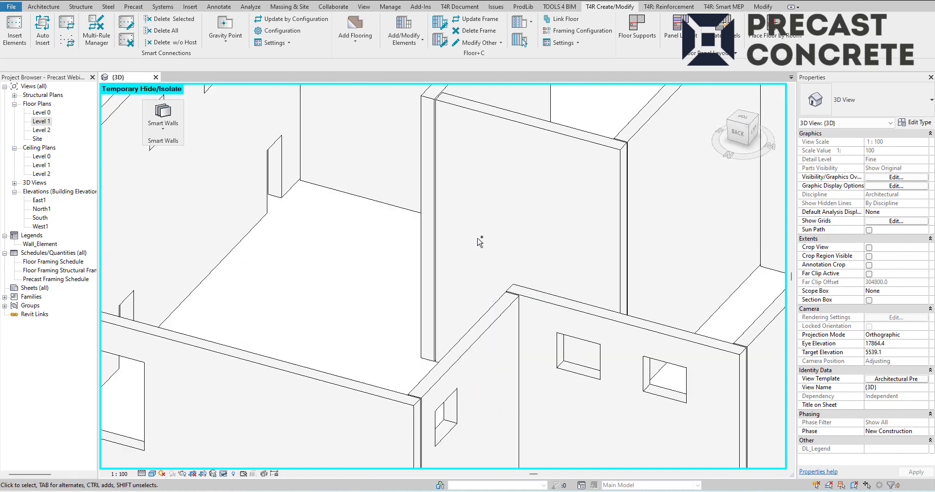
{"action": "key", "text": "h"}
{"action": "key", "text": "r"}
{"action": "scroll", "coordinate": [479, 242], "scroll_direction": "down", "scroll_amount": 4}
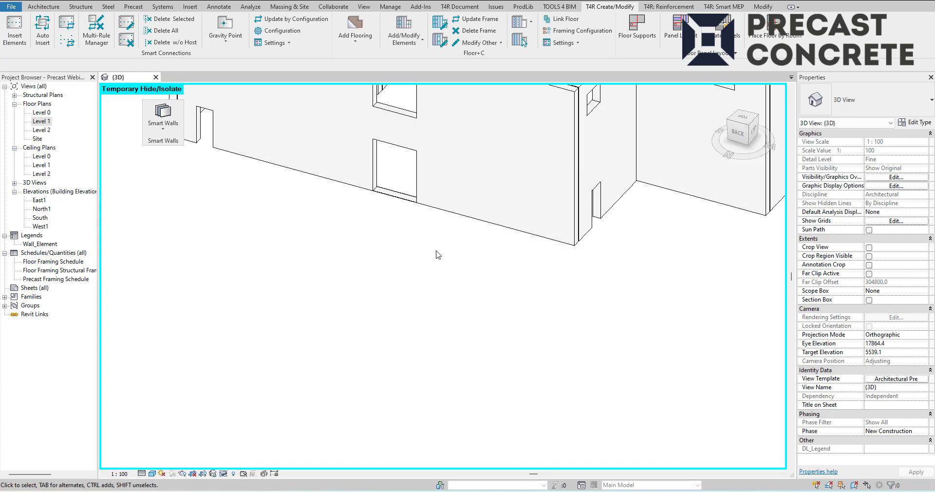
{"action": "scroll", "coordinate": [438, 253], "scroll_direction": "down", "scroll_amount": 3}
{"action": "middle_click_drag", "start_coordinate": [453, 256], "coordinate": [479, 232], "text": "shift"}
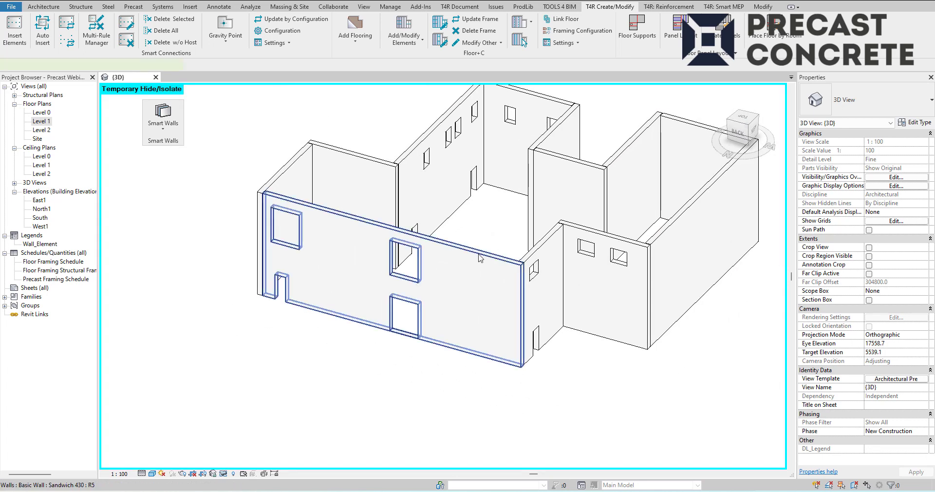
Step: Select all the isolated Sandwich 430 walls and split them horizontally between the two storeys with the Smart Walls Split Wall tools
{"action": "left_click", "coordinate": [457, 247]}
{"action": "key", "text": "s"}
{"action": "key", "text": "a"}
{"action": "left_click", "coordinate": [173, 133]}
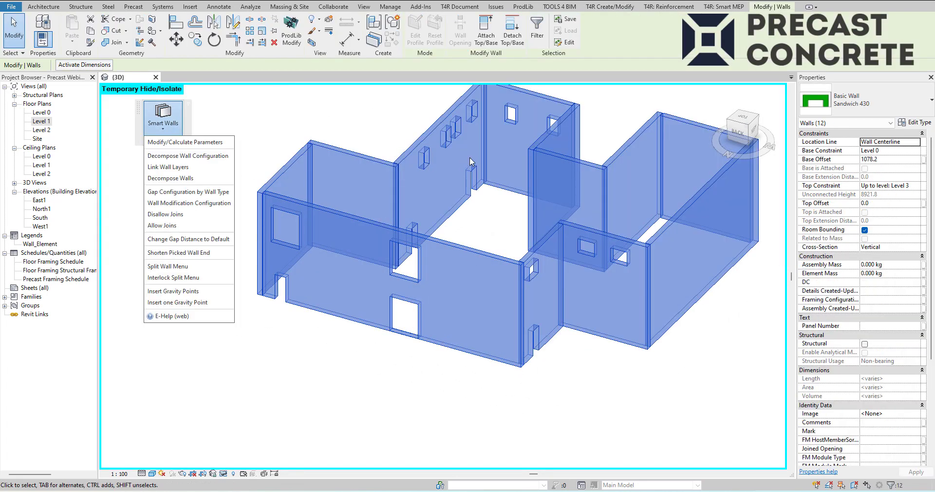
{"action": "left_click", "coordinate": [216, 269]}
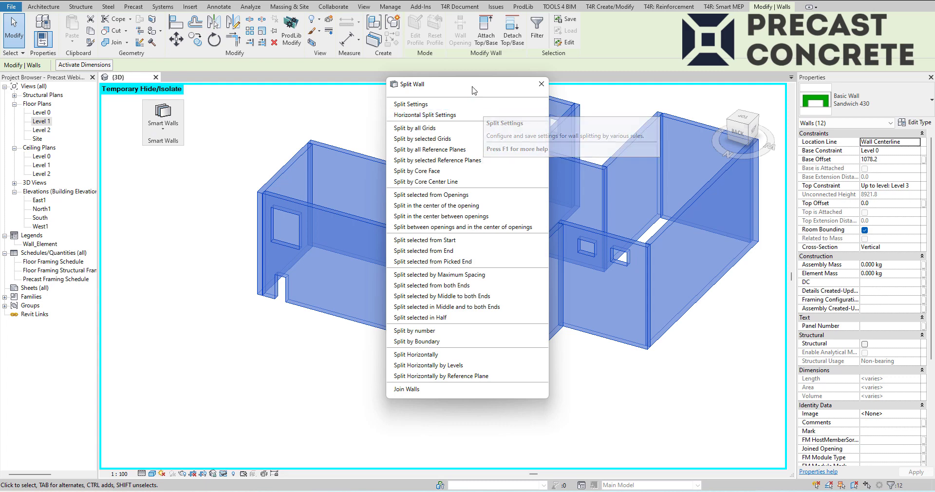
{"action": "left_click_drag", "start_coordinate": [473, 89], "coordinate": [159, 48]}
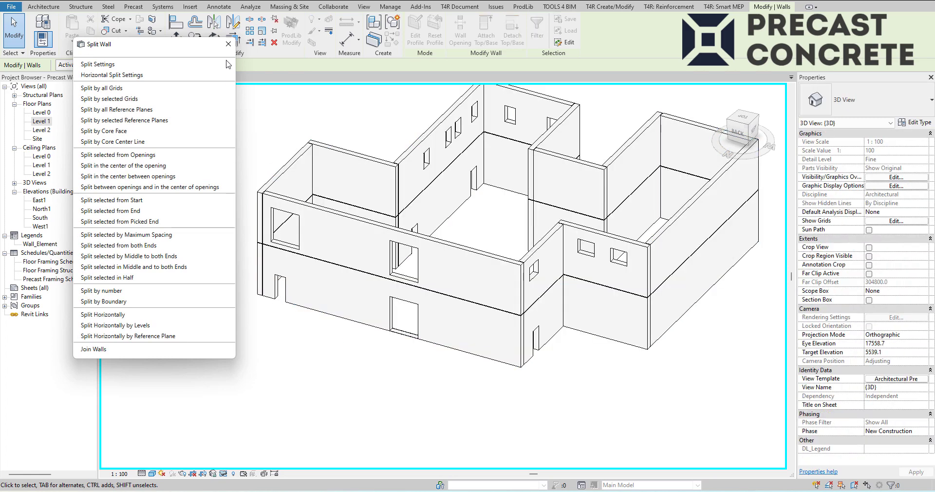
{"action": "left_click", "coordinate": [228, 43]}
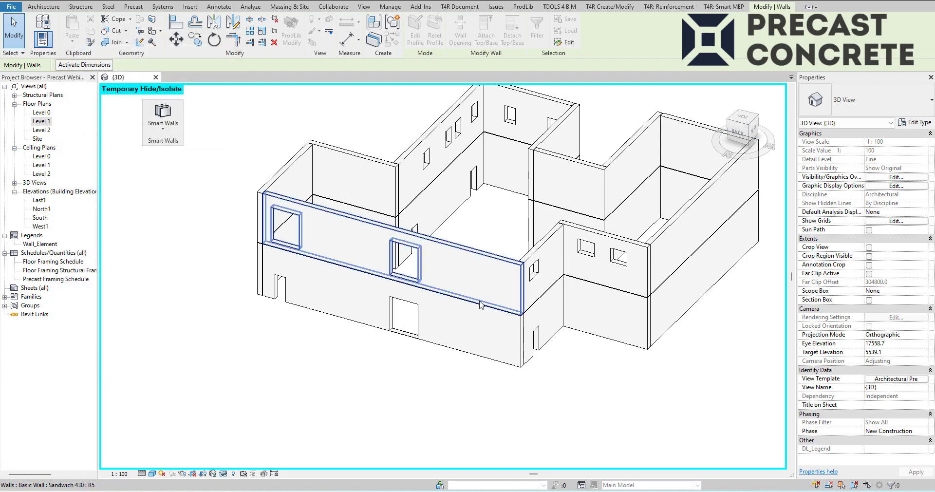
{"action": "middle_click_drag", "start_coordinate": [536, 312], "coordinate": [453, 341], "text": "shift"}
{"action": "scroll", "coordinate": [533, 362], "scroll_direction": "up", "scroll_amount": 5}
{"action": "middle_click_drag", "start_coordinate": [531, 358], "coordinate": [527, 302], "text": "shift"}
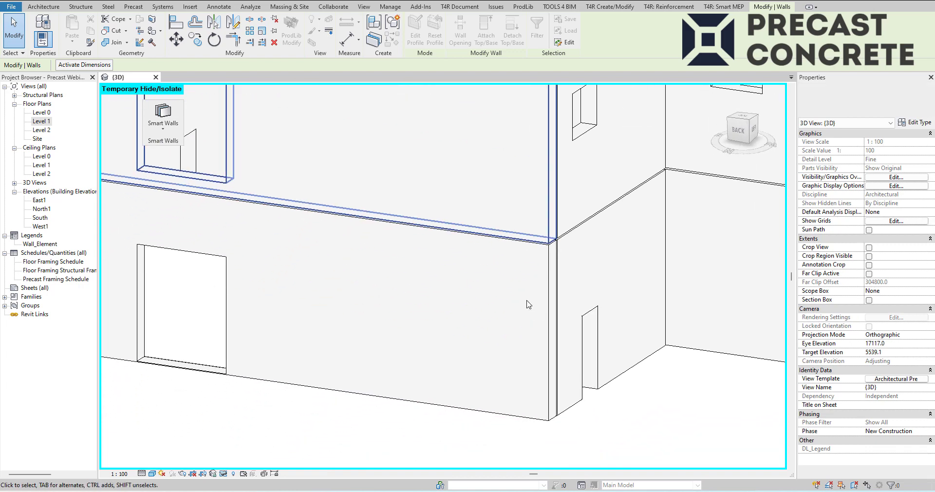
Step: Examine the horizontal joint between the storeys at the facade corner, from the back view and around the whole building
{"action": "scroll", "coordinate": [514, 221], "scroll_direction": "up", "scroll_amount": 2}
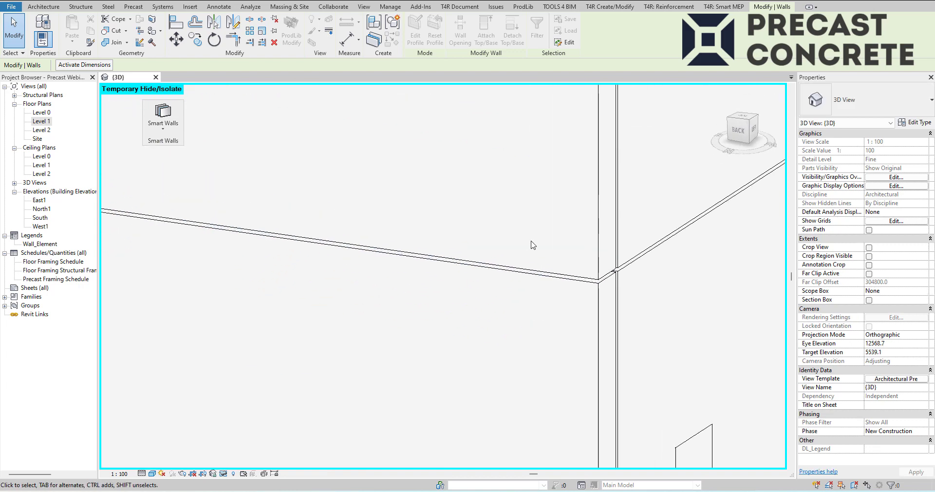
{"action": "scroll", "coordinate": [536, 258], "scroll_direction": "up", "scroll_amount": 2}
{"action": "scroll", "coordinate": [522, 238], "scroll_direction": "down", "scroll_amount": 3}
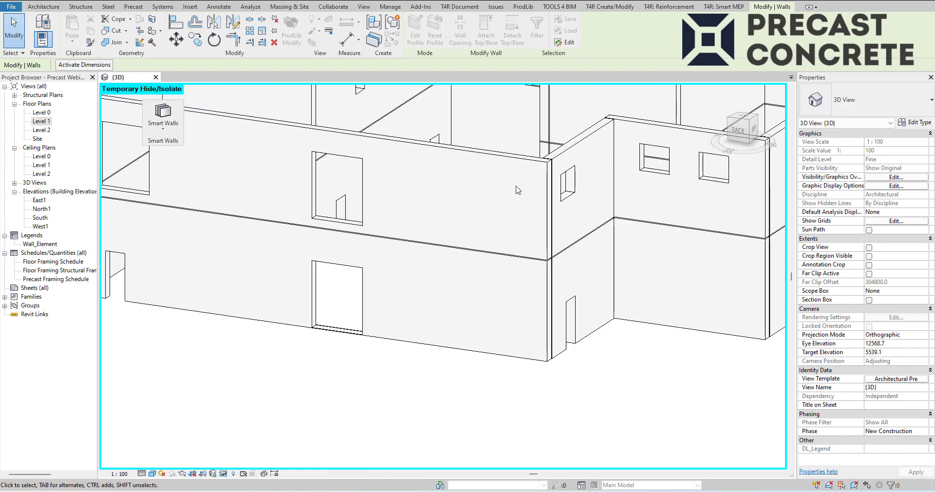
{"action": "middle_click_drag", "start_coordinate": [519, 190], "coordinate": [518, 248], "text": "shift"}
{"action": "middle_click_drag", "start_coordinate": [458, 217], "coordinate": [492, 248]}
{"action": "middle_click_drag", "start_coordinate": [536, 323], "coordinate": [527, 293], "text": "shift"}
{"action": "left_click", "coordinate": [741, 130]}
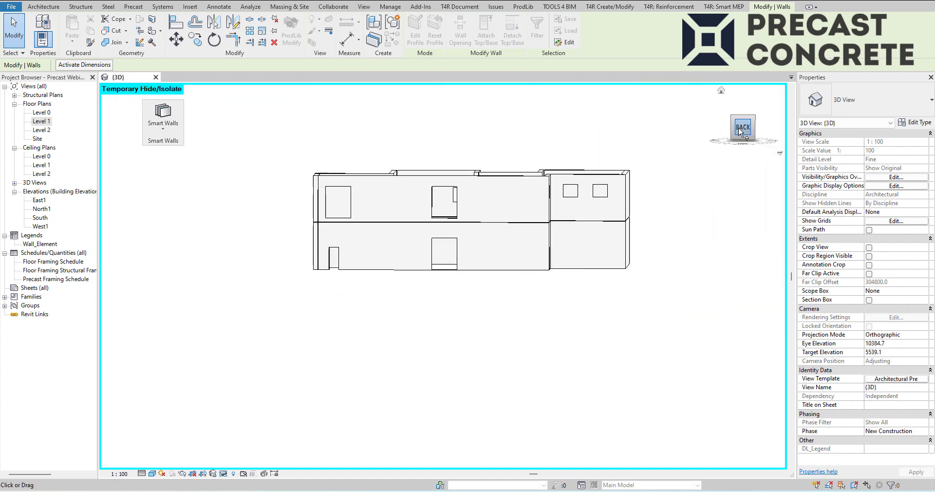
{"action": "scroll", "coordinate": [501, 235], "scroll_direction": "up", "scroll_amount": 5}
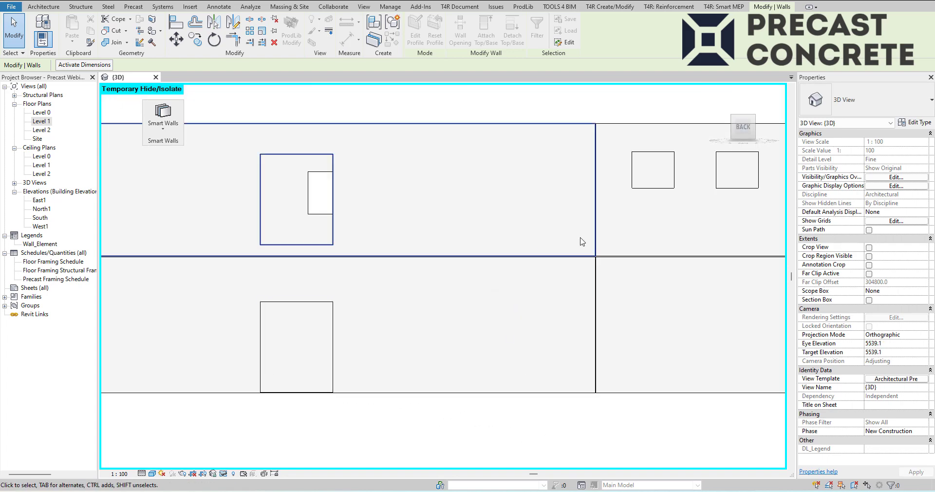
{"action": "scroll", "coordinate": [596, 245], "scroll_direction": "up", "scroll_amount": 3}
{"action": "scroll", "coordinate": [594, 274], "scroll_direction": "down", "scroll_amount": 3}
{"action": "scroll", "coordinate": [594, 274], "scroll_direction": "down", "scroll_amount": 4}
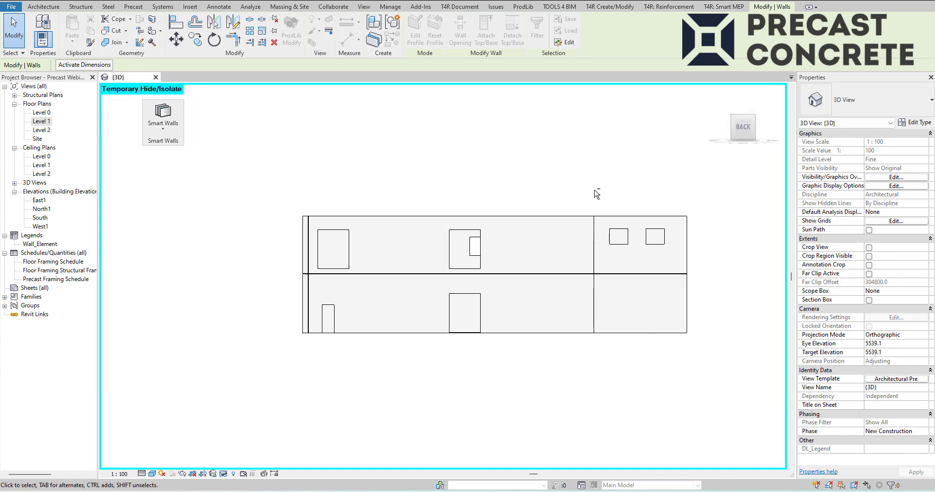
{"action": "middle_click_drag", "start_coordinate": [595, 194], "coordinate": [461, 279], "text": "shift"}
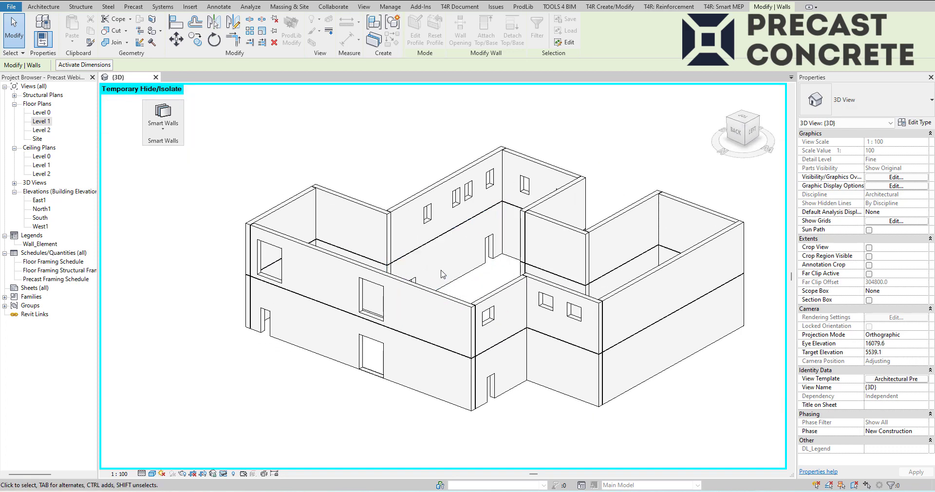
{"action": "scroll", "coordinate": [398, 325], "scroll_direction": "up", "scroll_amount": 4}
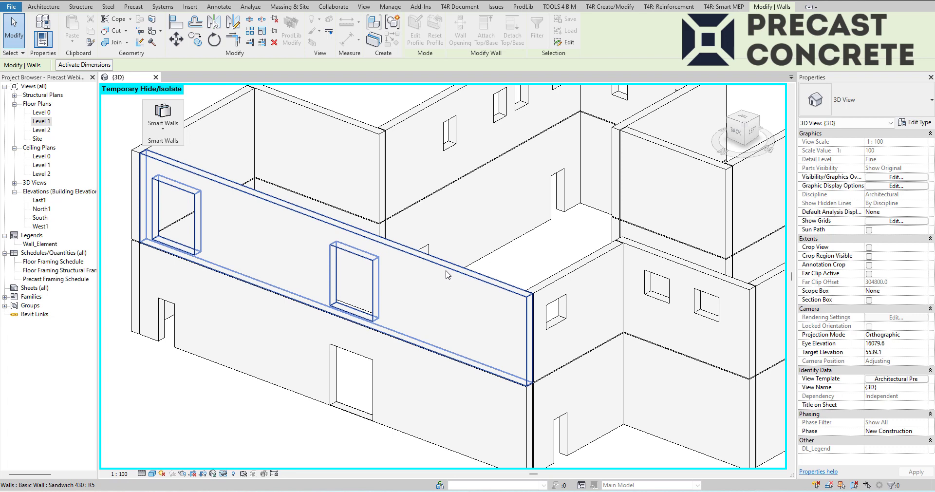
{"action": "left_click", "coordinate": [448, 274]}
{"action": "scroll", "coordinate": [576, 264], "scroll_direction": "down", "scroll_amount": 3}
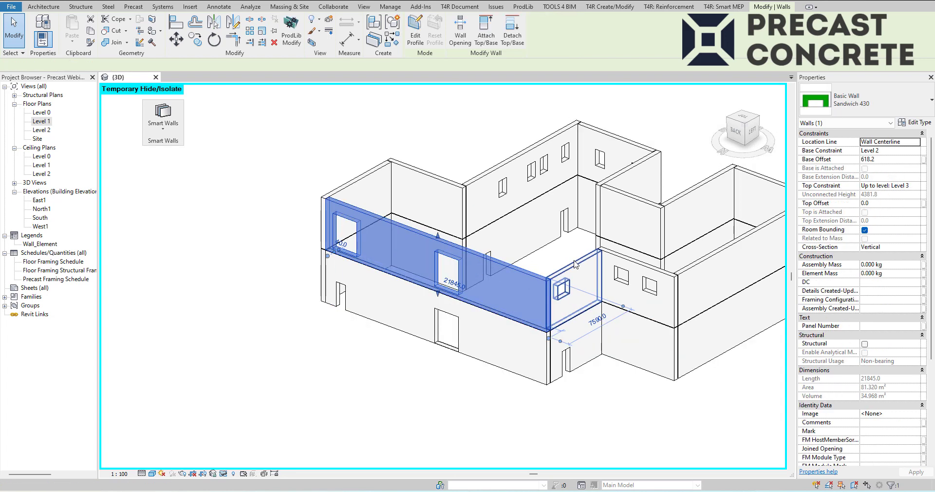
{"action": "key", "text": "s"}
{"action": "key", "text": "a"}
{"action": "middle_click_drag", "start_coordinate": [575, 265], "coordinate": [538, 265]}
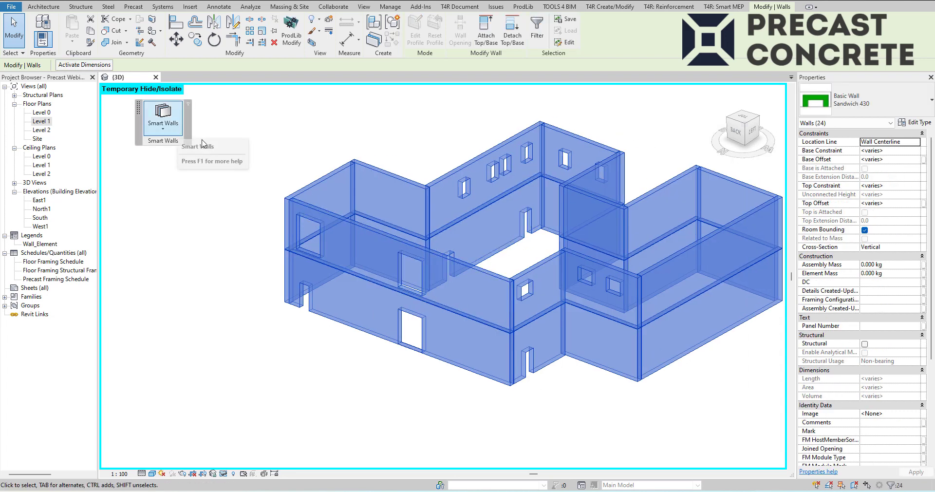
{"action": "left_click", "coordinate": [349, 150]}
{"action": "middle_click_drag", "start_coordinate": [463, 249], "coordinate": [516, 295], "text": "shift"}
Step: From the top view, try to position a manual vertical split 4000 mm from the long facade wall's corner with Split Element
{"action": "left_click", "coordinate": [518, 308]}
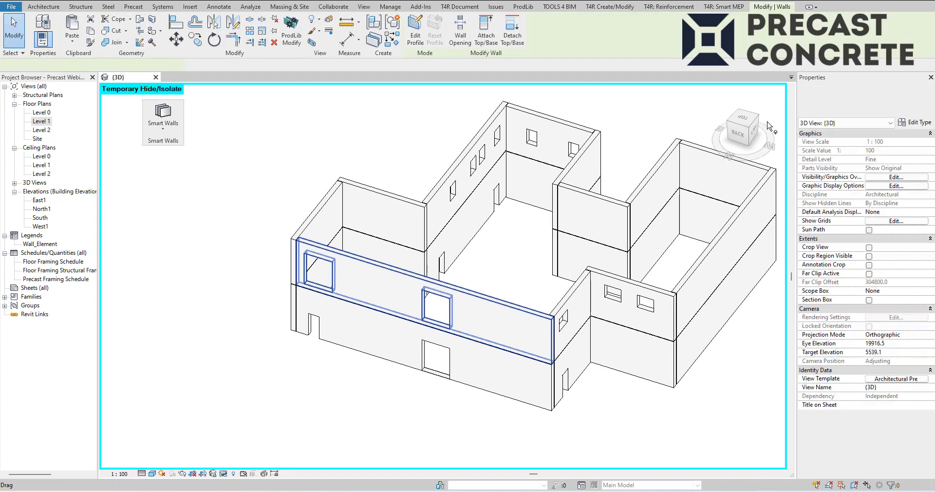
{"action": "left_click", "coordinate": [741, 120]}
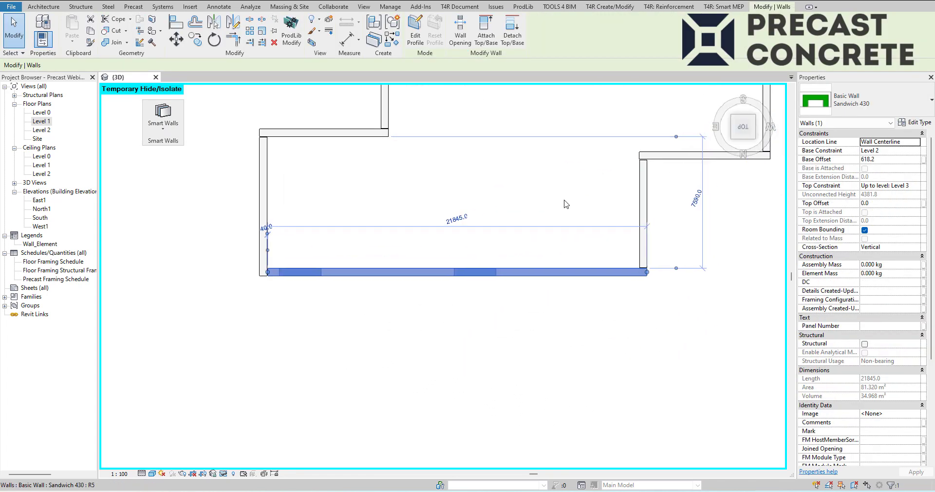
{"action": "middle_click_drag", "start_coordinate": [566, 204], "coordinate": [553, 207]}
{"action": "left_click", "coordinate": [519, 214]}
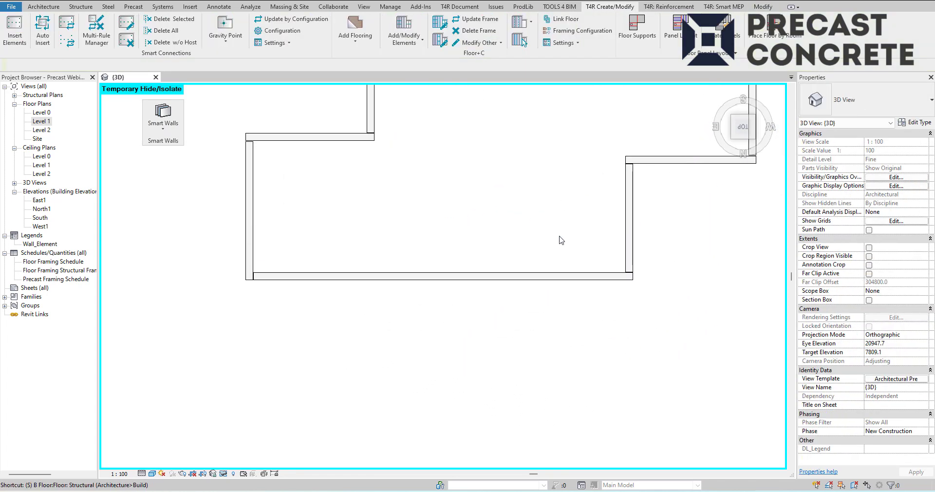
{"action": "key", "text": "s"}
{"action": "key", "text": "l"}
{"action": "scroll", "coordinate": [606, 273], "scroll_direction": "up", "scroll_amount": 3}
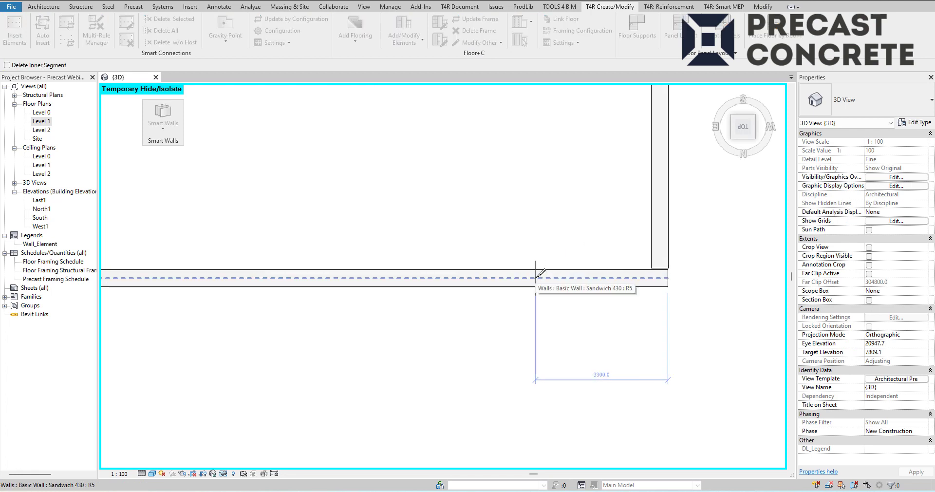
{"action": "scroll", "coordinate": [539, 273], "scroll_direction": "down", "scroll_amount": 5}
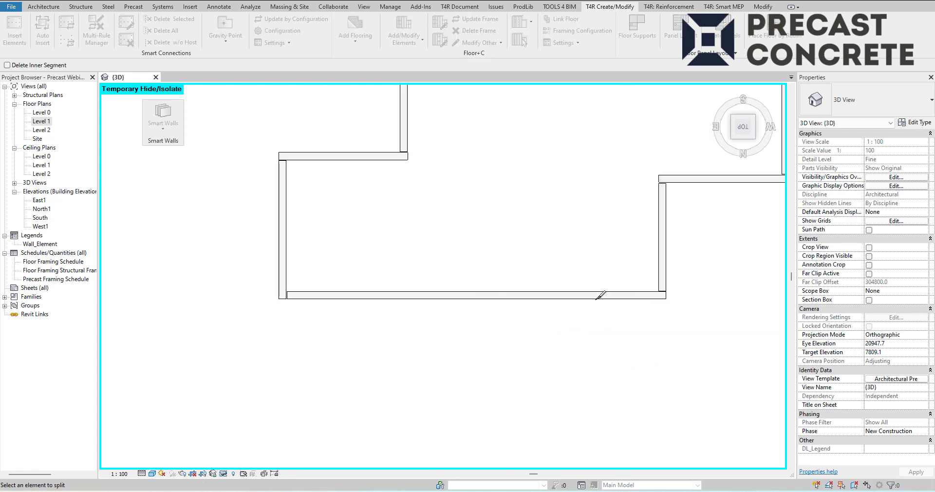
{"action": "scroll", "coordinate": [600, 295], "scroll_direction": "up", "scroll_amount": 4}
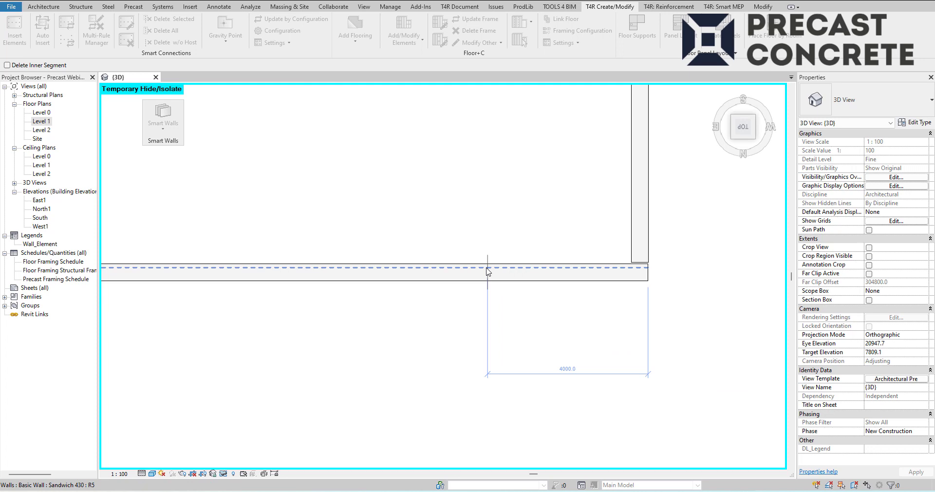
{"action": "middle_click_drag", "start_coordinate": [495, 275], "coordinate": [546, 282]}
{"action": "scroll", "coordinate": [544, 279], "scroll_direction": "down", "scroll_amount": 1}
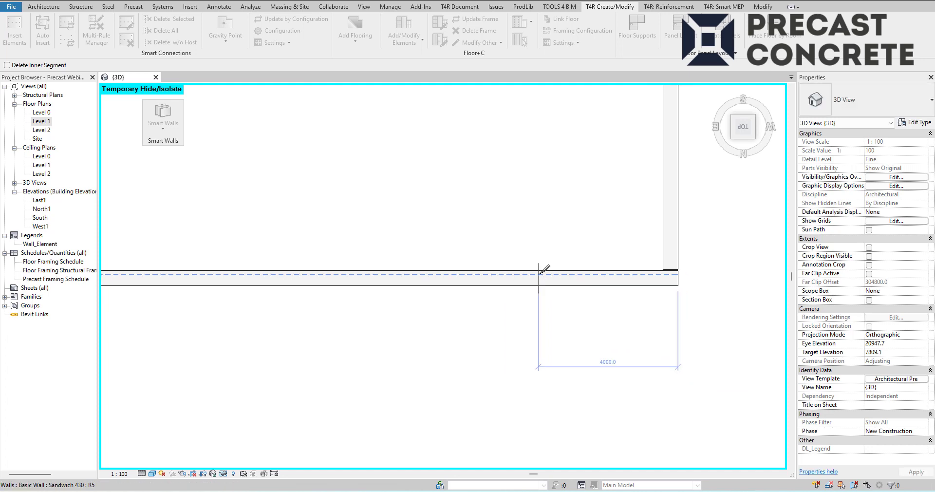
{"action": "scroll", "coordinate": [540, 274], "scroll_direction": "down", "scroll_amount": 3}
{"action": "key", "text": "Escape"}
{"action": "left_click", "coordinate": [542, 275]}
{"action": "middle_click_drag", "start_coordinate": [572, 337], "coordinate": [560, 176], "text": "shift"}
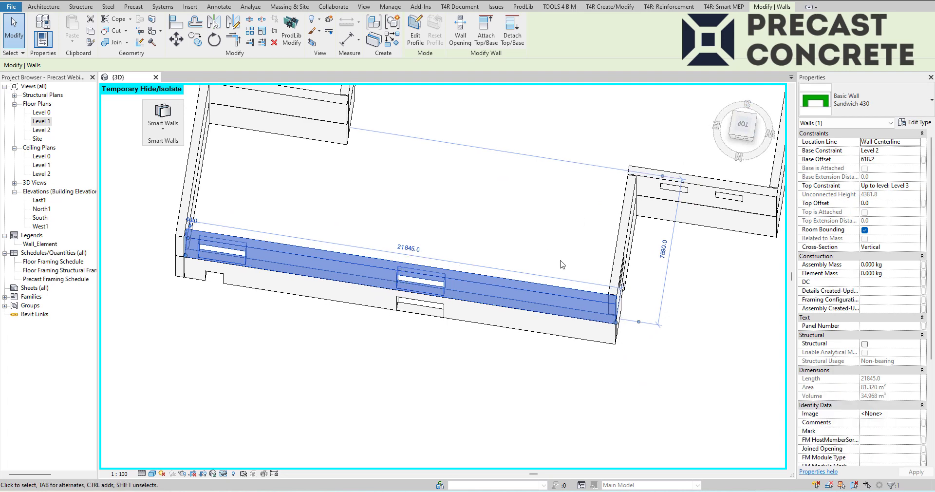
{"action": "scroll", "coordinate": [507, 246], "scroll_direction": "down", "scroll_amount": 2}
{"action": "left_click", "coordinate": [504, 242]}
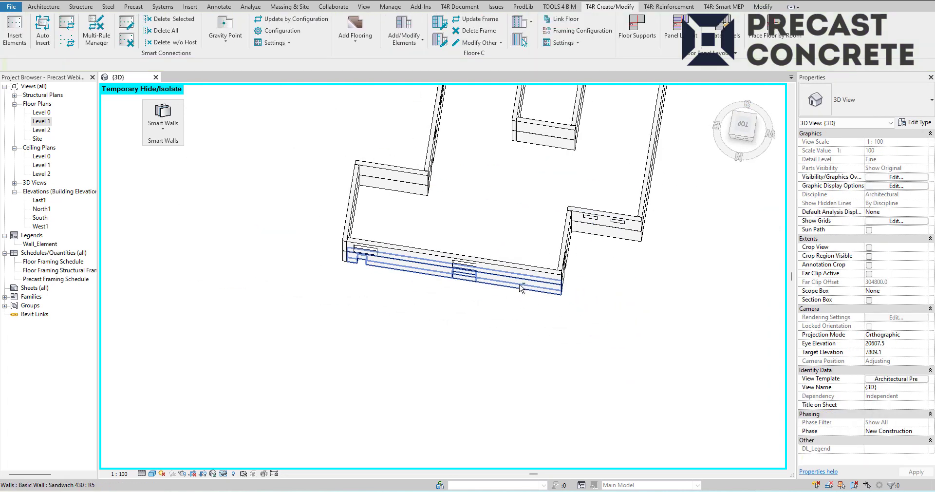
{"action": "middle_click_drag", "start_coordinate": [519, 286], "coordinate": [489, 251], "text": "shift"}
{"action": "scroll", "coordinate": [506, 260], "scroll_direction": "up", "scroll_amount": 4}
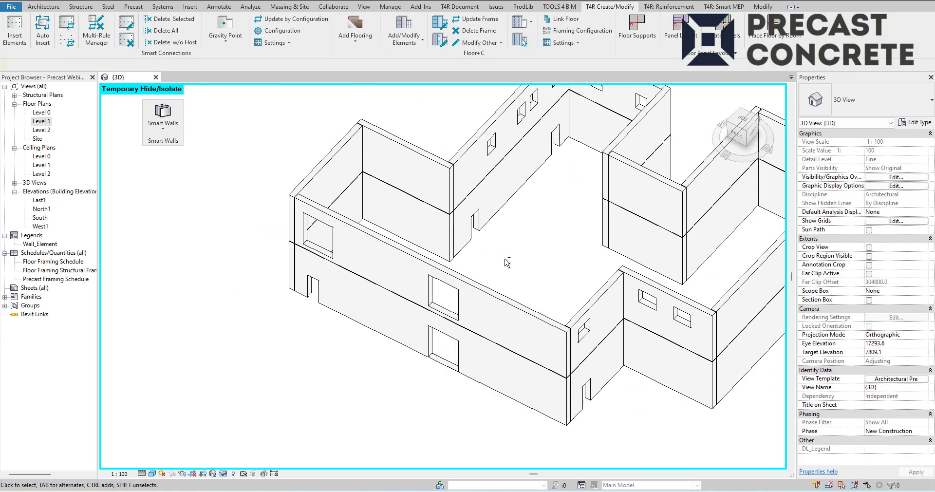
{"action": "left_click", "coordinate": [169, 128]}
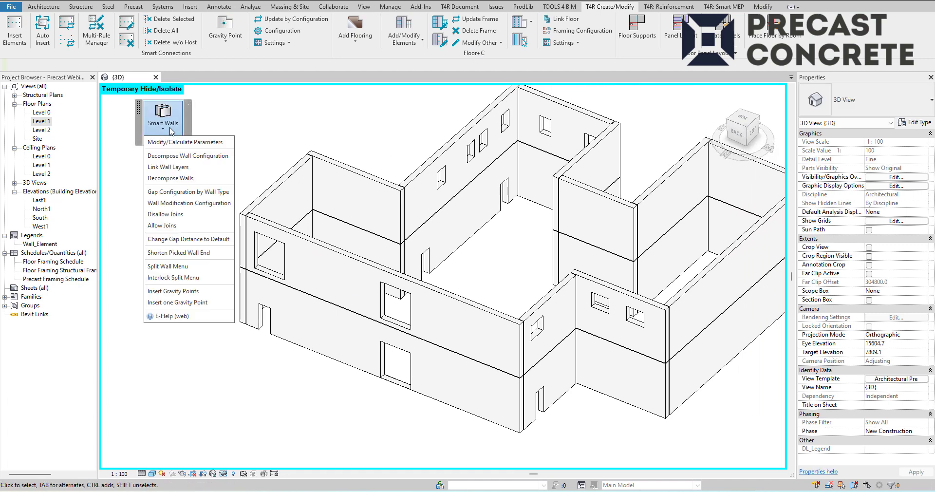
{"action": "left_click", "coordinate": [464, 303]}
Step: Select all the isolated Sandwich 430 walls and split them vertically into panels from one wall end with the Smart Walls Split Wall tools
{"action": "left_click", "coordinate": [465, 303]}
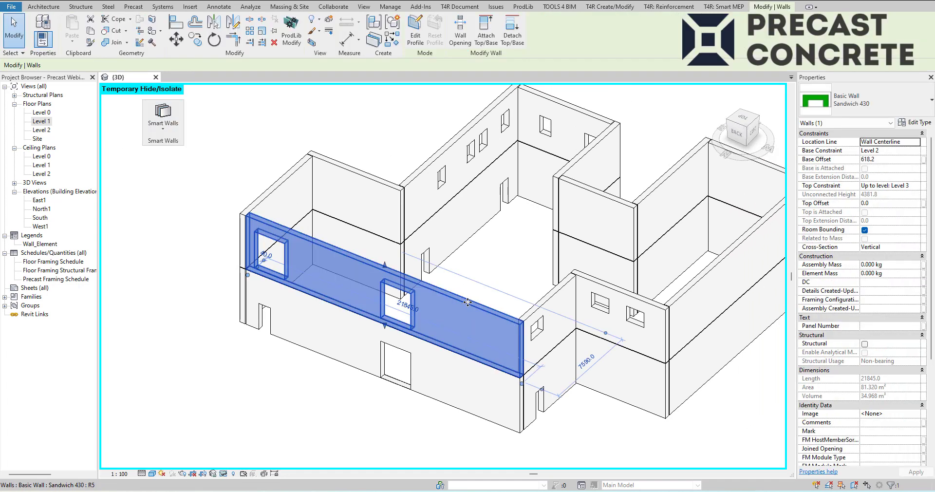
{"action": "left_click", "coordinate": [172, 140]}
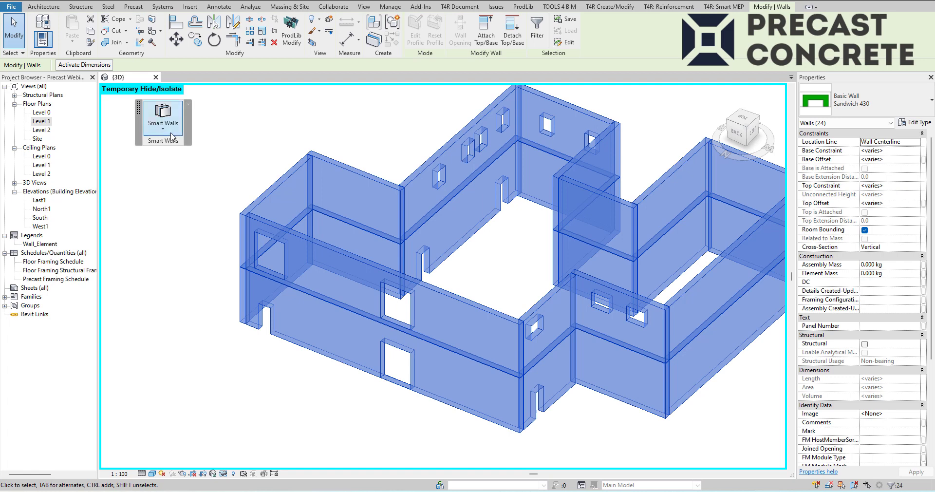
{"action": "left_click", "coordinate": [170, 136]}
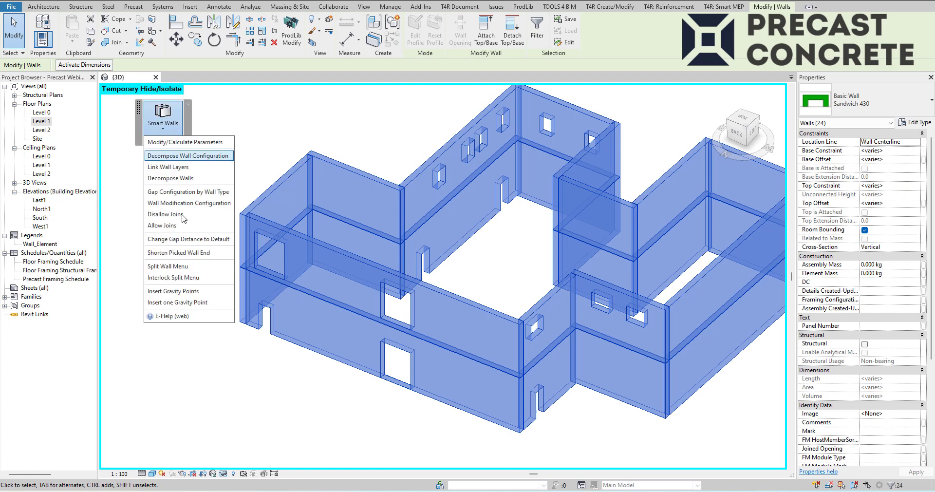
{"action": "left_click", "coordinate": [186, 266]}
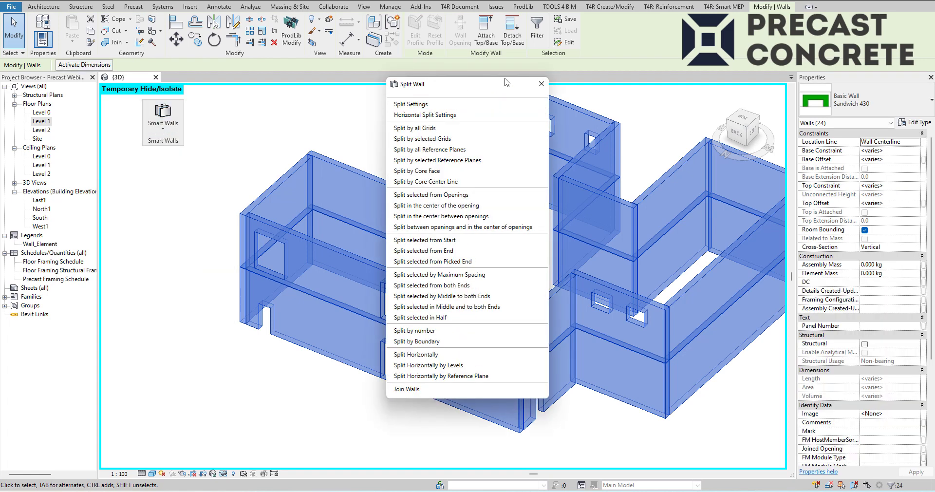
{"action": "left_click_drag", "start_coordinate": [492, 84], "coordinate": [126, 79]}
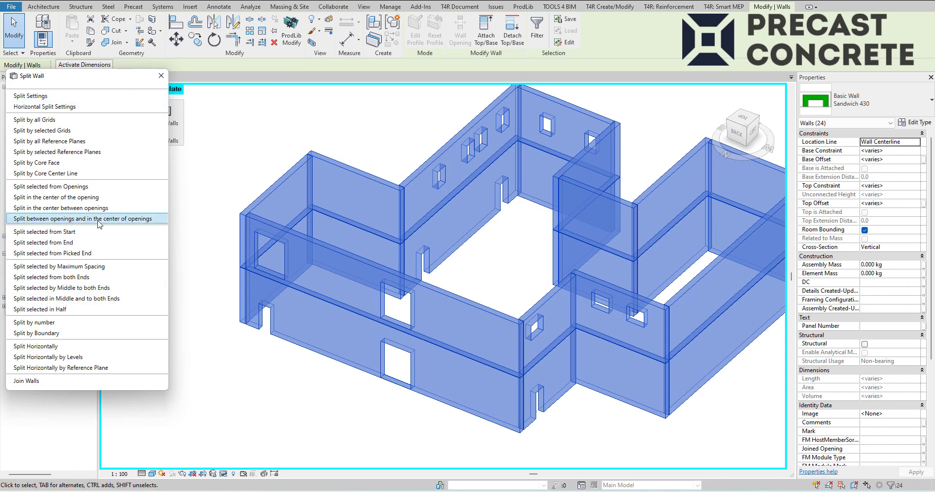
{"action": "left_click", "coordinate": [104, 237]}
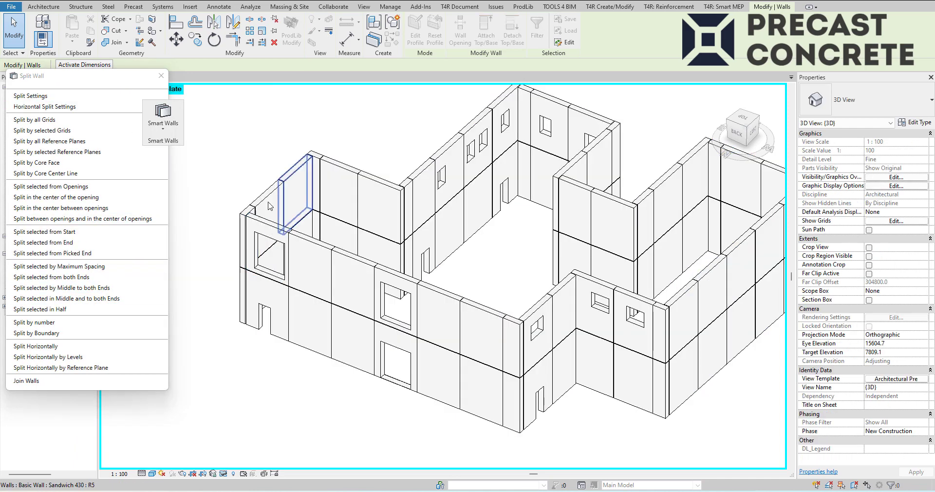
{"action": "left_click", "coordinate": [161, 75]}
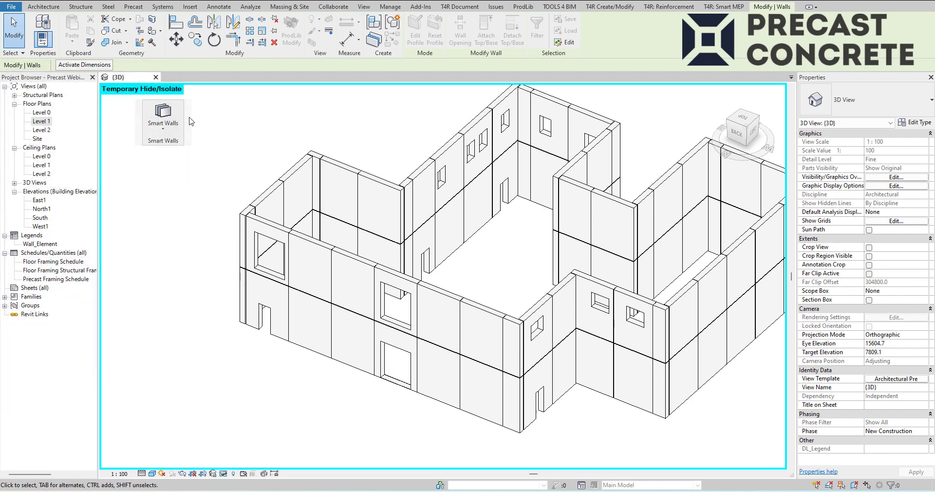
Step: Examine the vertical panel joints and the openings along the long facade
{"action": "scroll", "coordinate": [359, 286], "scroll_direction": "up", "scroll_amount": 2}
{"action": "scroll", "coordinate": [359, 287], "scroll_direction": "up", "scroll_amount": 2}
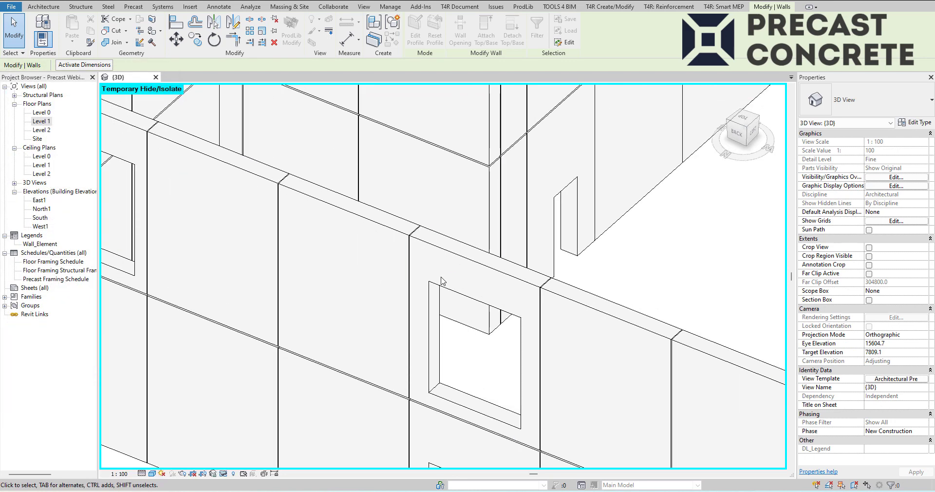
{"action": "scroll", "coordinate": [423, 241], "scroll_direction": "down", "scroll_amount": 2}
{"action": "middle_click_drag", "start_coordinate": [570, 294], "coordinate": [472, 281]}
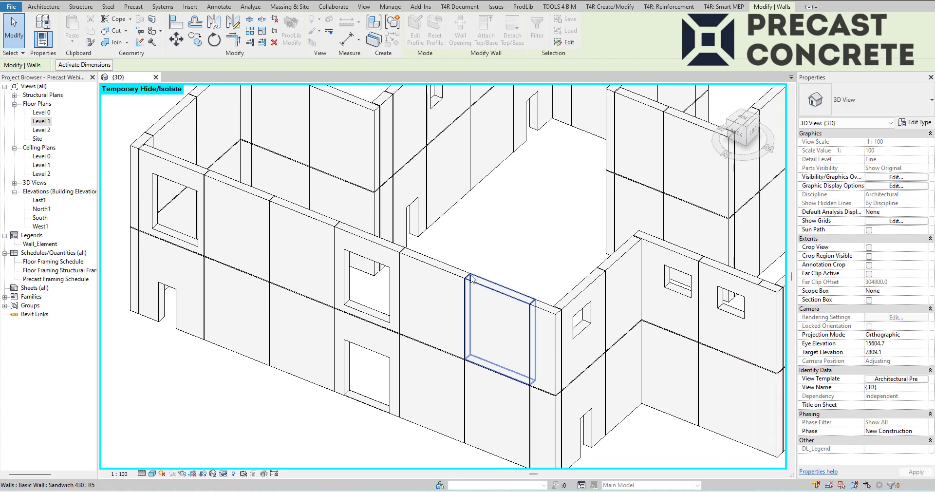
Step: Select an upper facade panel and all matching Sandwich 430 panels to review how the whole building is divided
{"action": "left_click", "coordinate": [471, 281]}
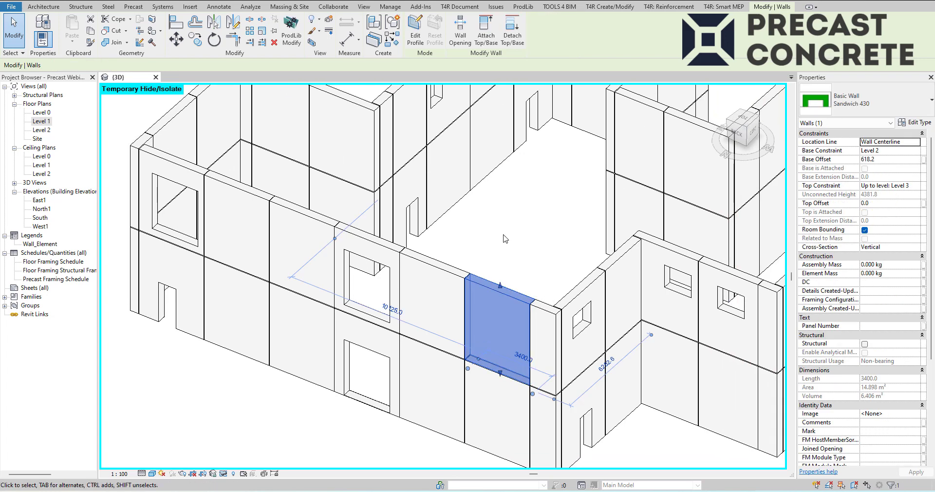
{"action": "scroll", "coordinate": [469, 281], "scroll_direction": "down", "scroll_amount": 4}
{"action": "key", "text": "a"}
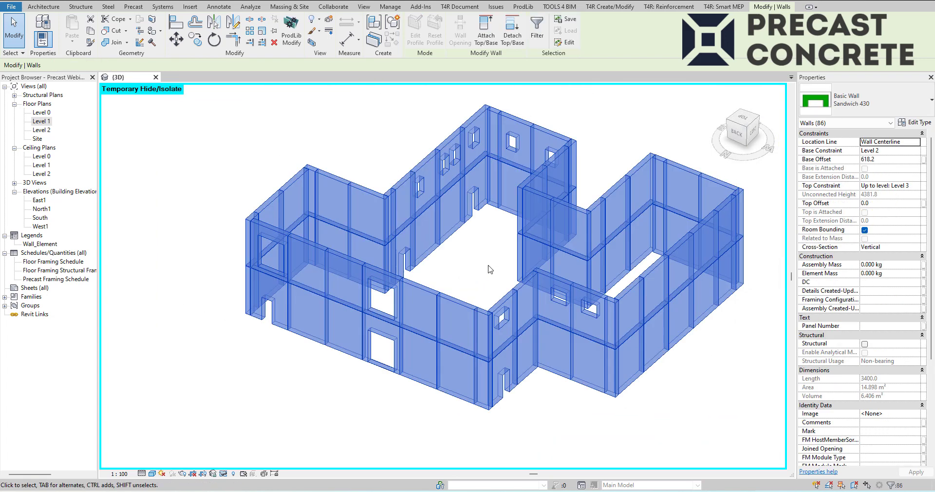
{"action": "left_click", "coordinate": [450, 286]}
{"action": "left_click", "coordinate": [455, 310]}
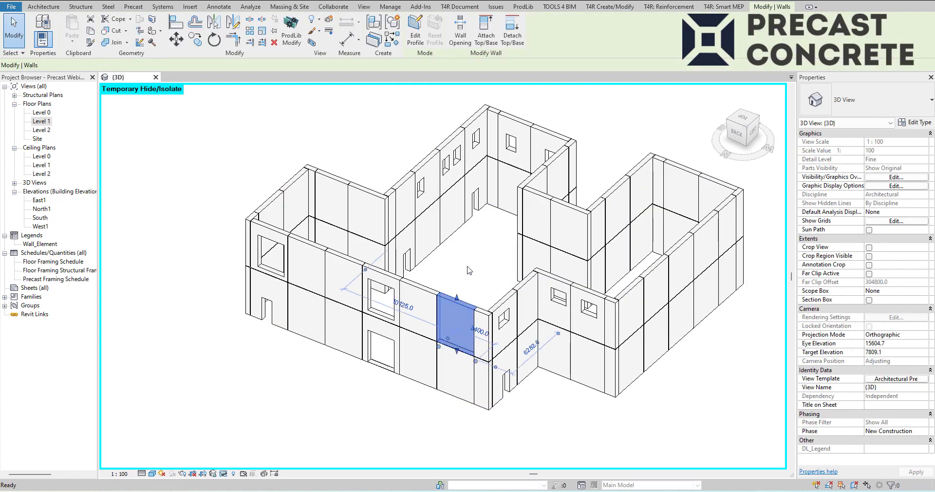
{"action": "key", "text": "s"}
{"action": "key", "text": "a"}
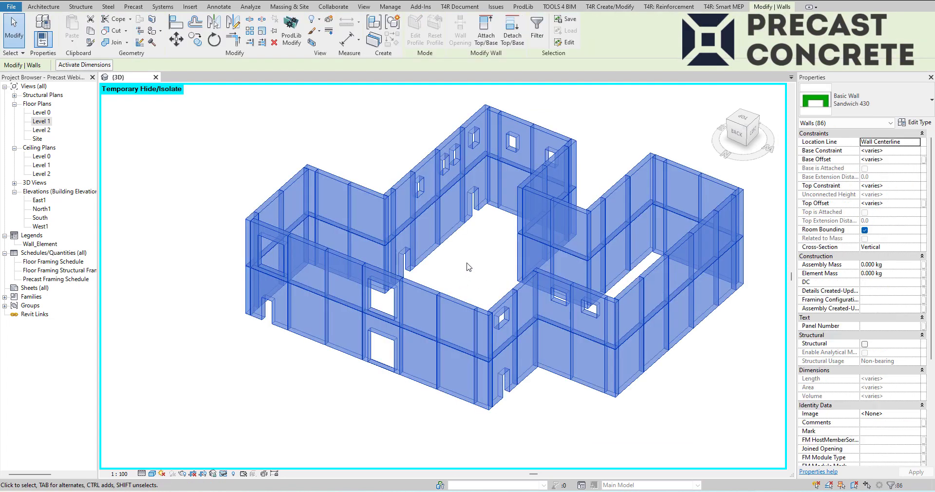
{"action": "middle_click_drag", "start_coordinate": [461, 267], "coordinate": [478, 274], "text": "shift"}
{"action": "left_click", "coordinate": [478, 260]}
{"action": "scroll", "coordinate": [455, 267], "scroll_direction": "up", "scroll_amount": 3}
{"action": "scroll", "coordinate": [493, 256], "scroll_direction": "down", "scroll_amount": 2}
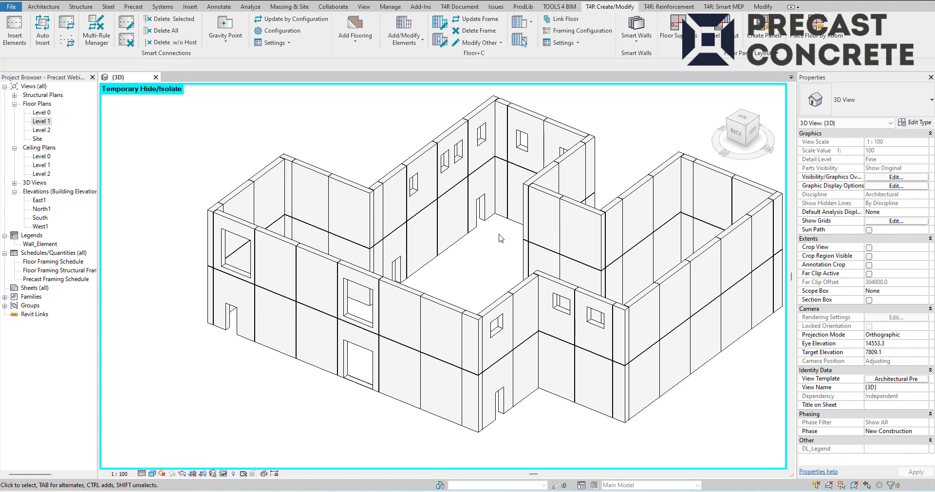
{"action": "middle_click_drag", "start_coordinate": [486, 260], "coordinate": [484, 252], "text": "shift"}
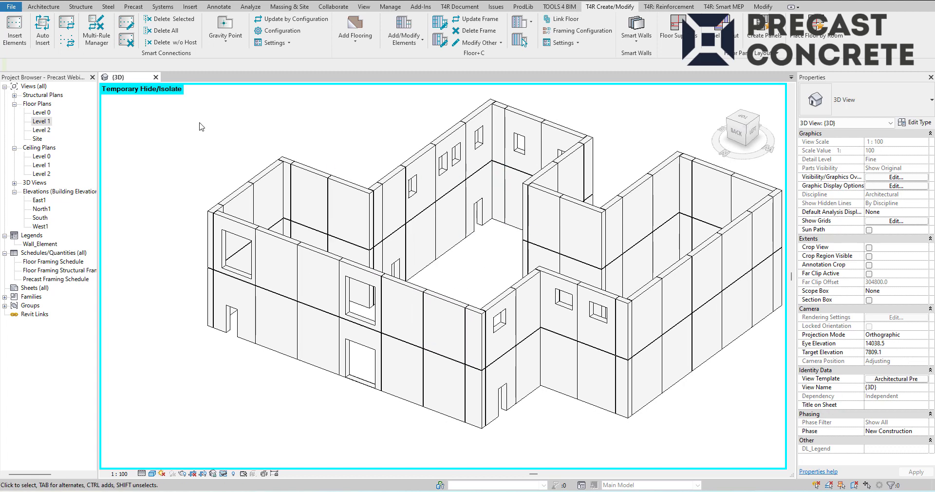
Step: Float the Smart Connections tools over the 3D view and select all matching Sandwich 430 walls
{"action": "middle_click_drag", "start_coordinate": [244, 134], "coordinate": [248, 149]}
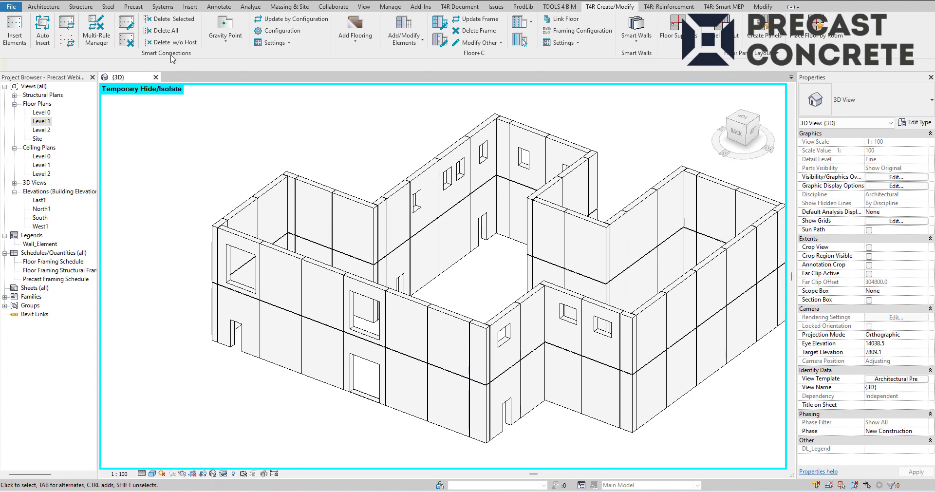
{"action": "left_click_drag", "start_coordinate": [171, 55], "coordinate": [285, 149]}
{"action": "middle_click_drag", "start_coordinate": [403, 196], "coordinate": [435, 225]}
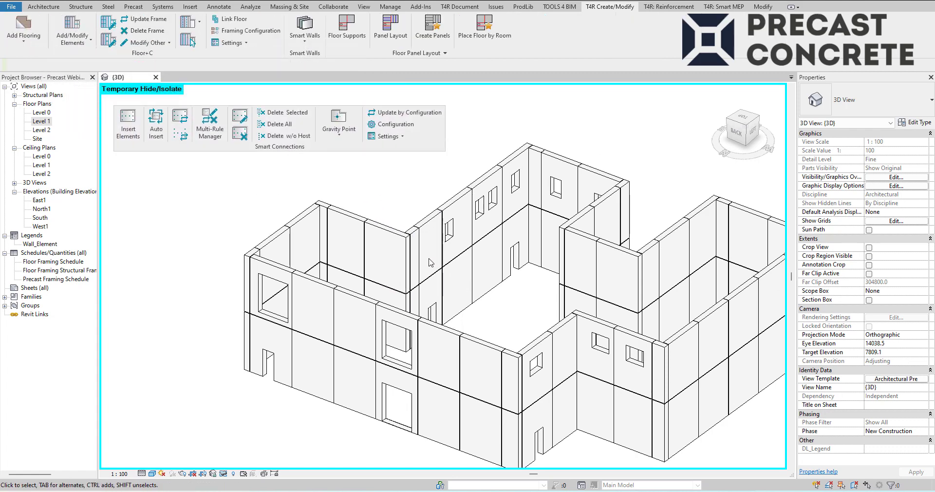
{"action": "left_click", "coordinate": [435, 225]}
{"action": "key", "text": "s"}
{"action": "key", "text": "a"}
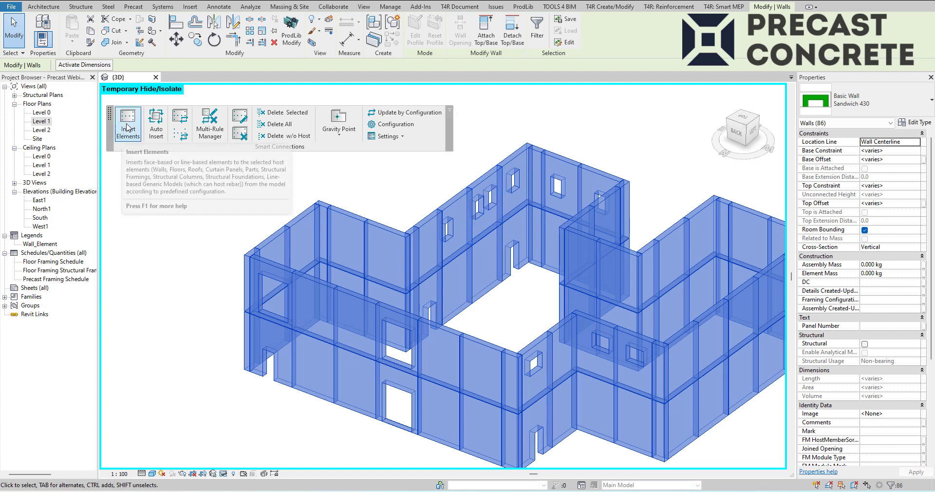
Step: Start inserting connection details into the selected walls with the SW_R_Wall__L_Wall configuration from the Walls group
{"action": "left_click", "coordinate": [128, 127]}
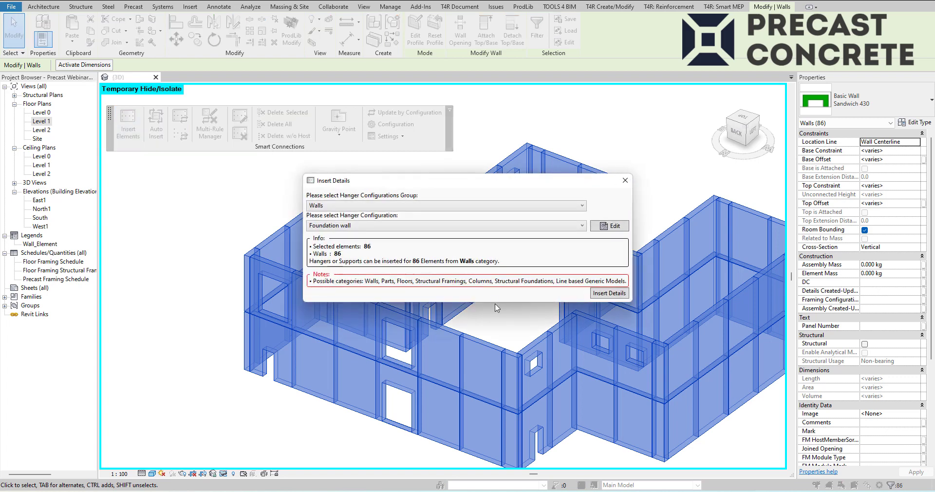
{"action": "left_click", "coordinate": [471, 226]}
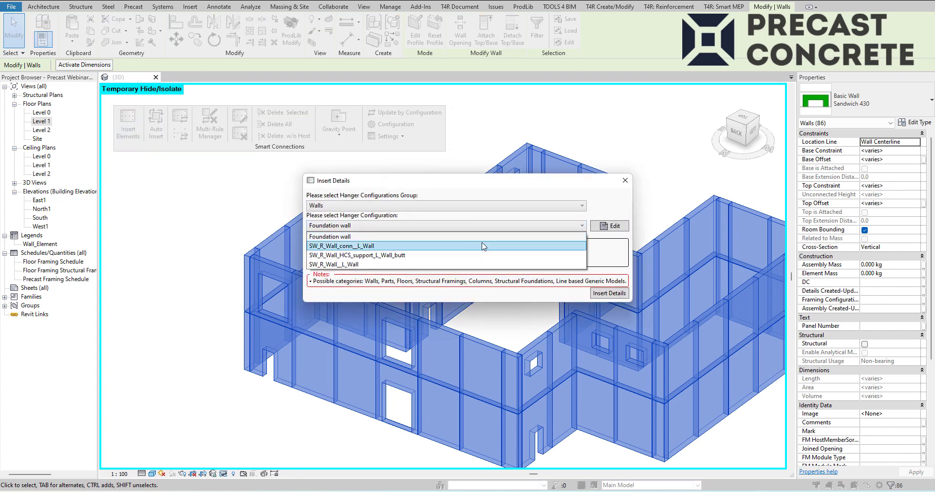
{"action": "left_click", "coordinate": [484, 264]}
Step: Review the SW_R_Wall__L_Wall configuration's Point Based on Side Face settings and searching rule classes, leaving the rule at None
{"action": "left_click", "coordinate": [597, 226]}
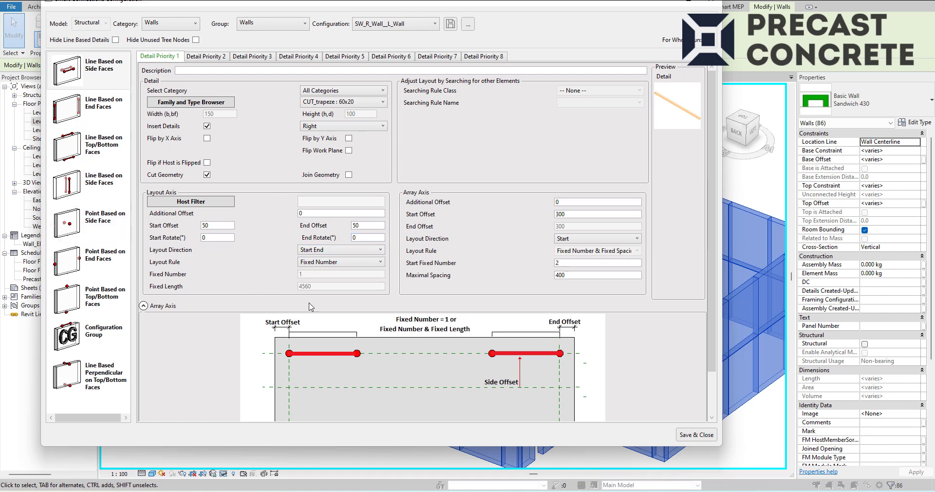
{"action": "mouse_move", "coordinate": [429, 289]}
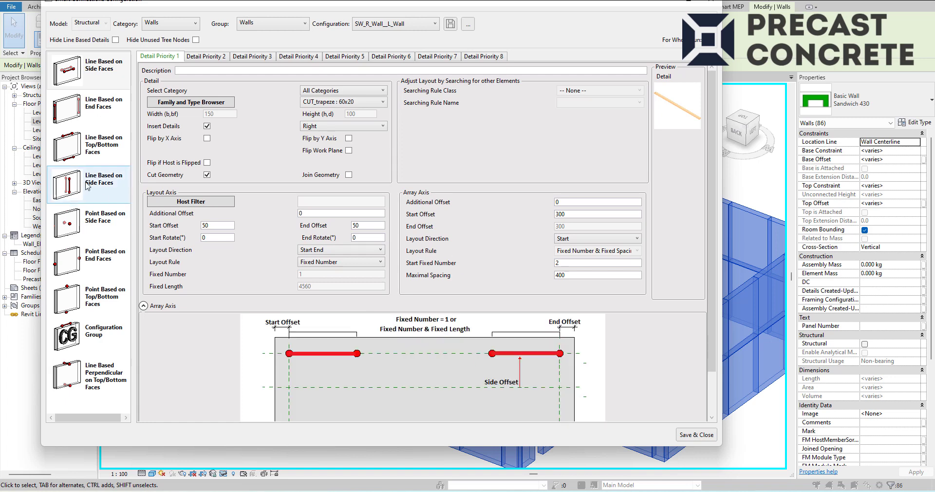
{"action": "left_click", "coordinate": [97, 223]}
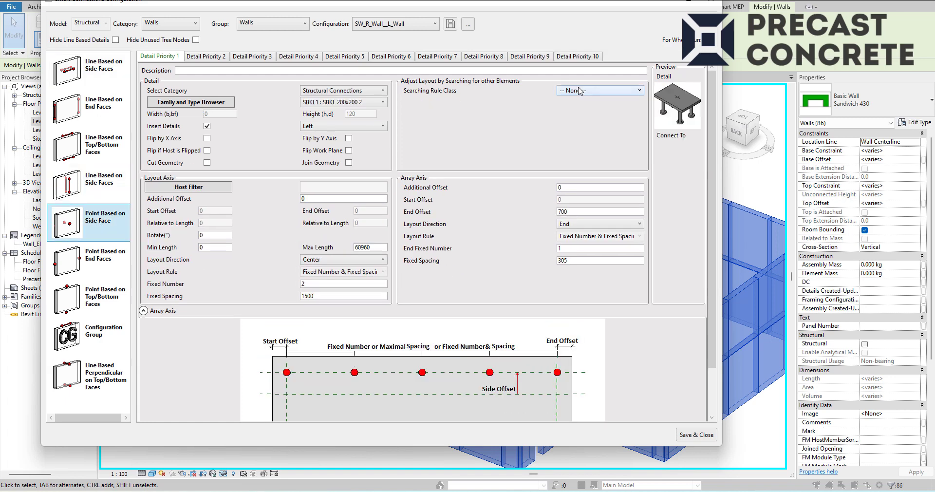
{"action": "left_click", "coordinate": [580, 90]}
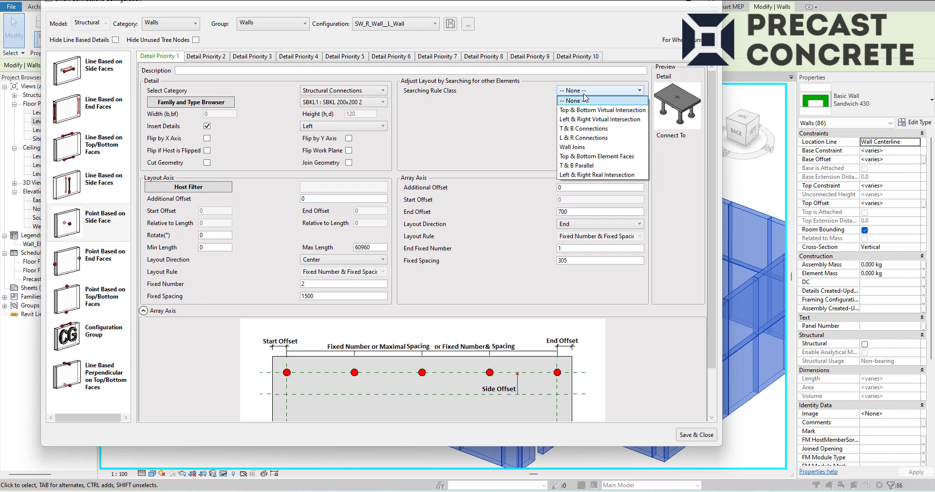
{"action": "left_click", "coordinate": [584, 100]}
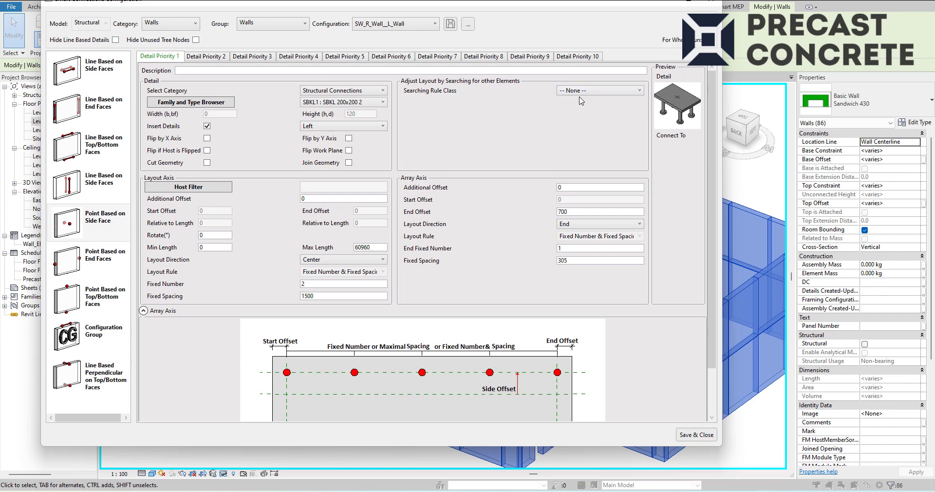
{"action": "left_click", "coordinate": [708, 4]}
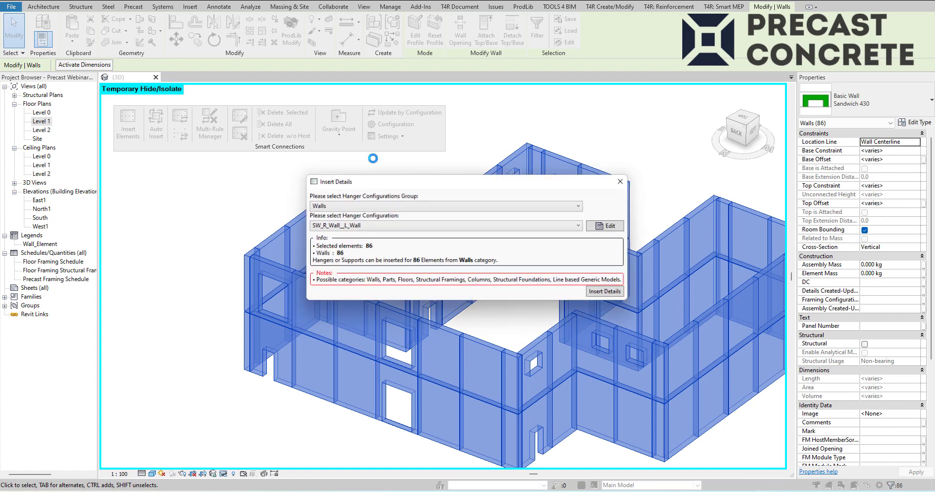
Step: Insert the configured details into all selected walls and accept the report for elements both with and without warnings
{"action": "left_click", "coordinate": [605, 291]}
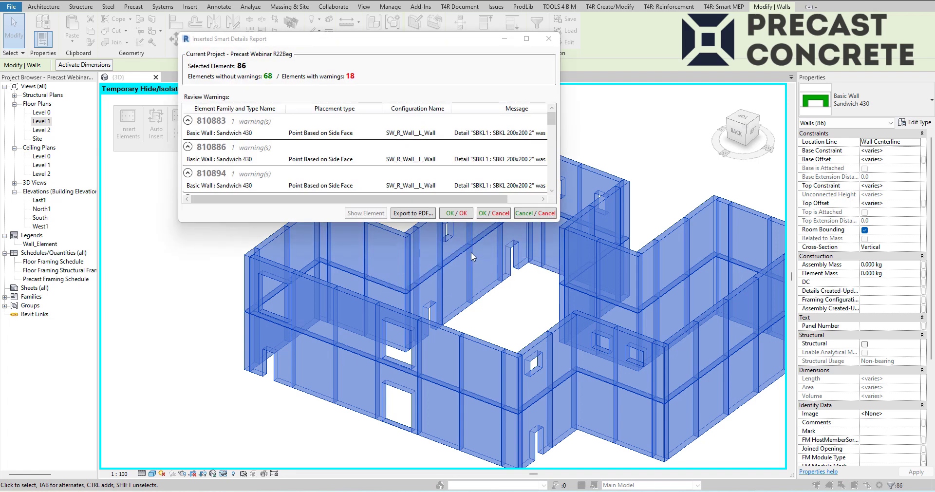
{"action": "left_click", "coordinate": [455, 213]}
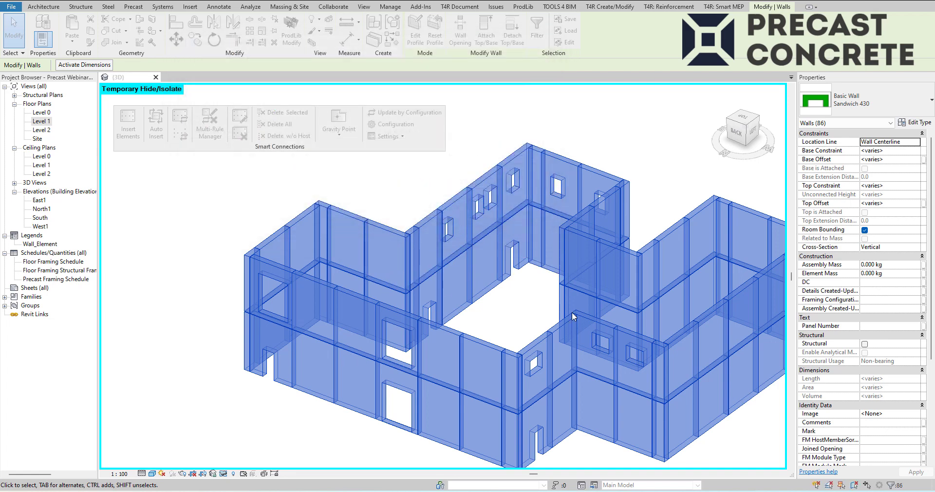
{"action": "left_click", "coordinate": [539, 289]}
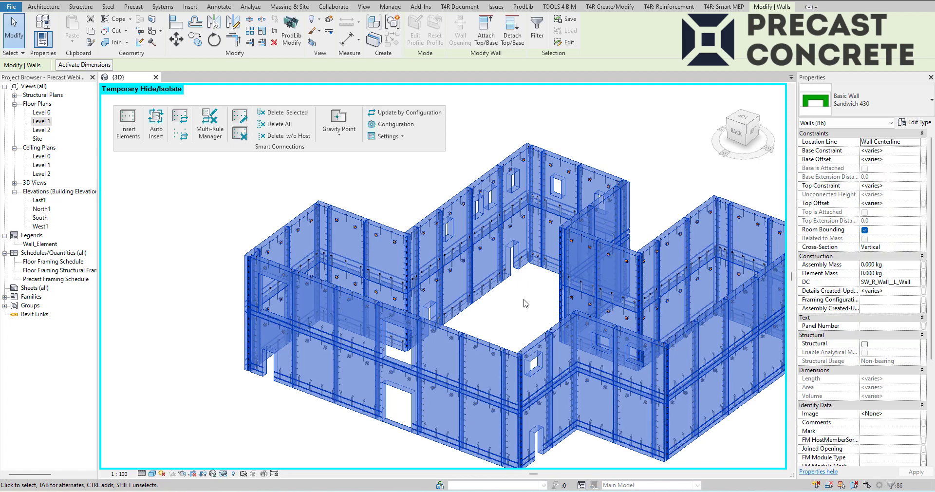
Step: Set the 3D view's model display transparency to 40
{"action": "left_click", "coordinate": [152, 473]}
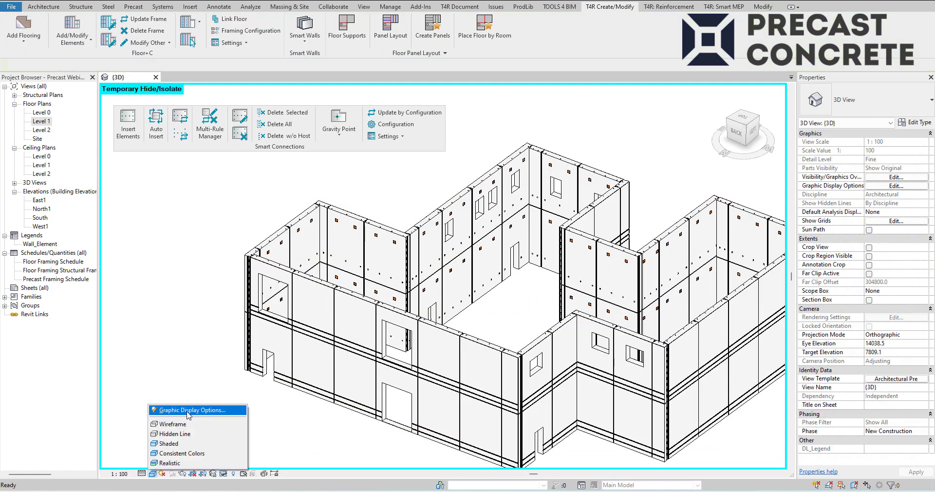
{"action": "left_click", "coordinate": [189, 411]}
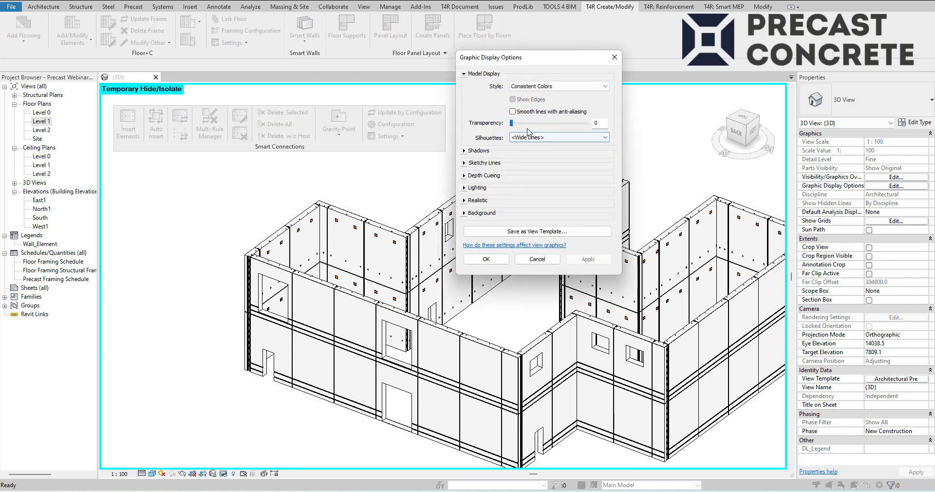
{"action": "left_click", "coordinate": [532, 123]}
{"action": "left_click", "coordinate": [546, 123]}
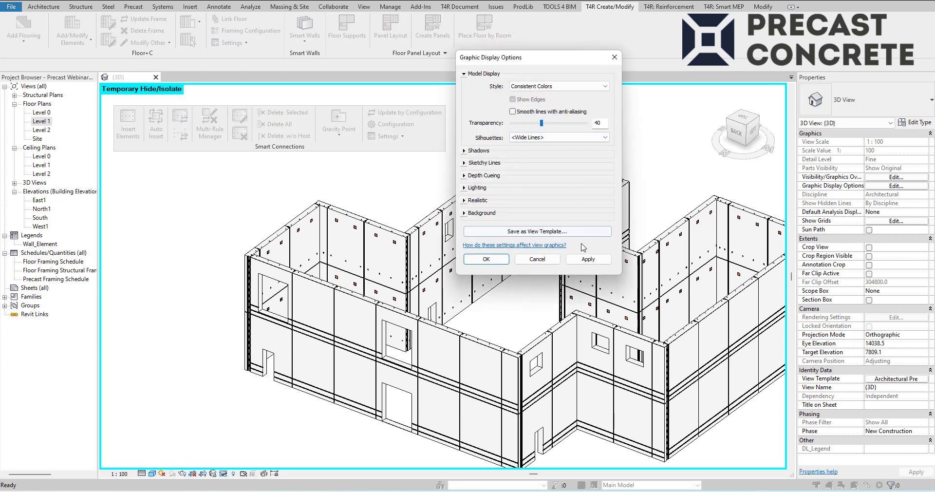
{"action": "left_click", "coordinate": [497, 263]}
Step: Examine the embedded details in the long facade's panels, including the SBKL 200x200 plates, vertical joint connections and horizontal joint
{"action": "scroll", "coordinate": [441, 405], "scroll_direction": "up", "scroll_amount": 4}
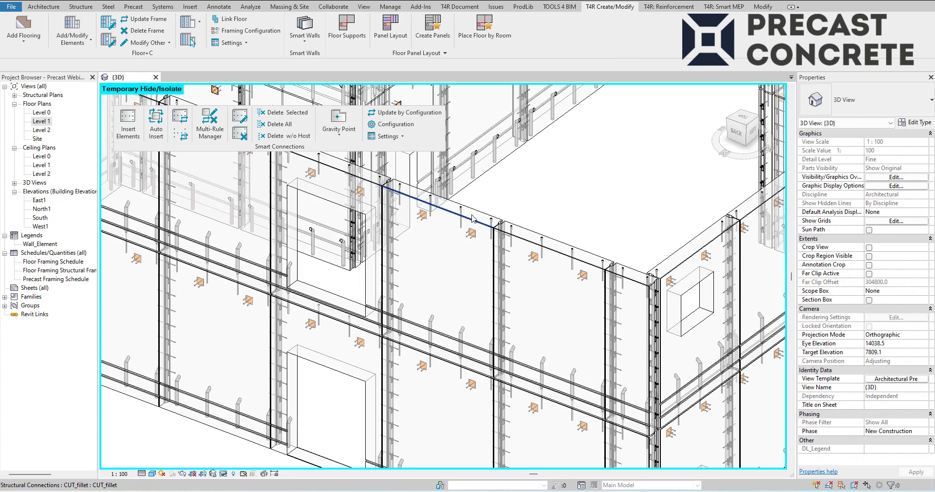
{"action": "scroll", "coordinate": [514, 201], "scroll_direction": "down", "scroll_amount": 3}
{"action": "mouse_move", "coordinate": [578, 177]}
{"action": "middle_mouse_down"}
{"action": "mouse_move", "coordinate": [476, 301]}
{"action": "mouse_move", "coordinate": [486, 271]}
{"action": "middle_mouse_up"}
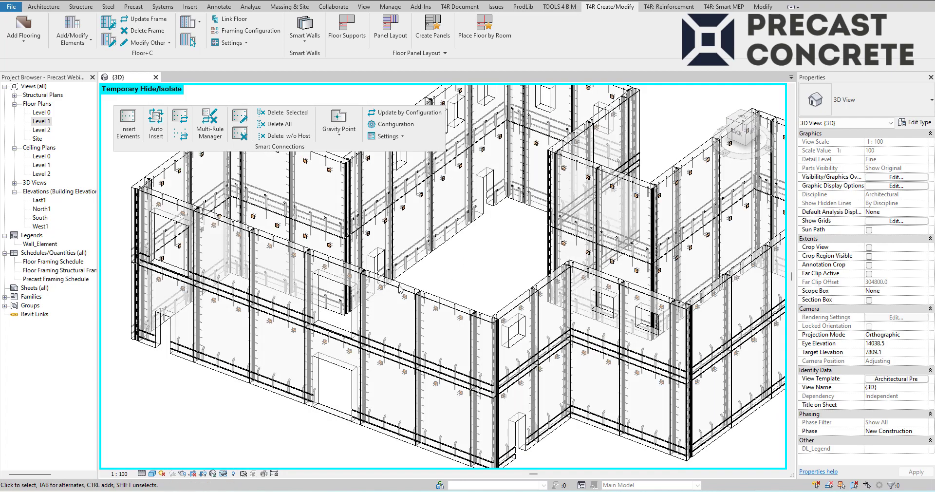
{"action": "scroll", "coordinate": [428, 292], "scroll_direction": "up", "scroll_amount": 5}
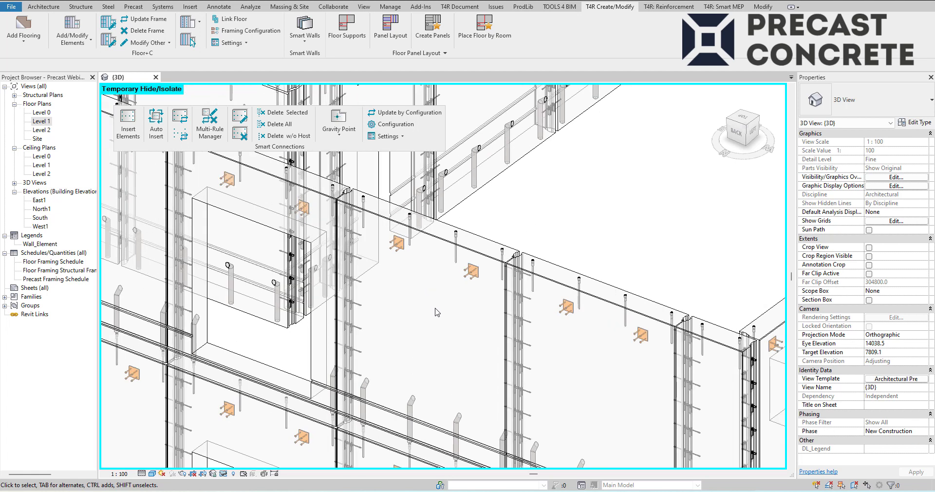
{"action": "scroll", "coordinate": [437, 313], "scroll_direction": "up", "scroll_amount": 3}
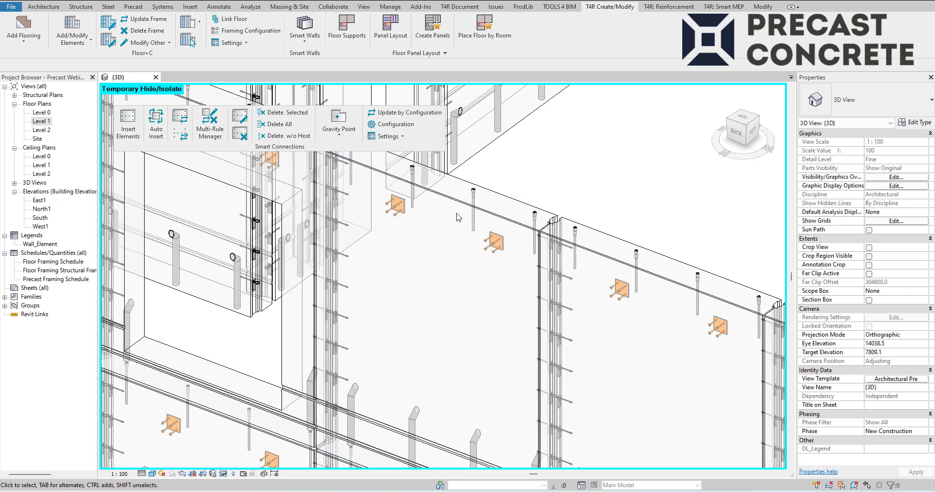
{"action": "left_click", "coordinate": [464, 230]}
{"action": "key", "text": "Escape"}
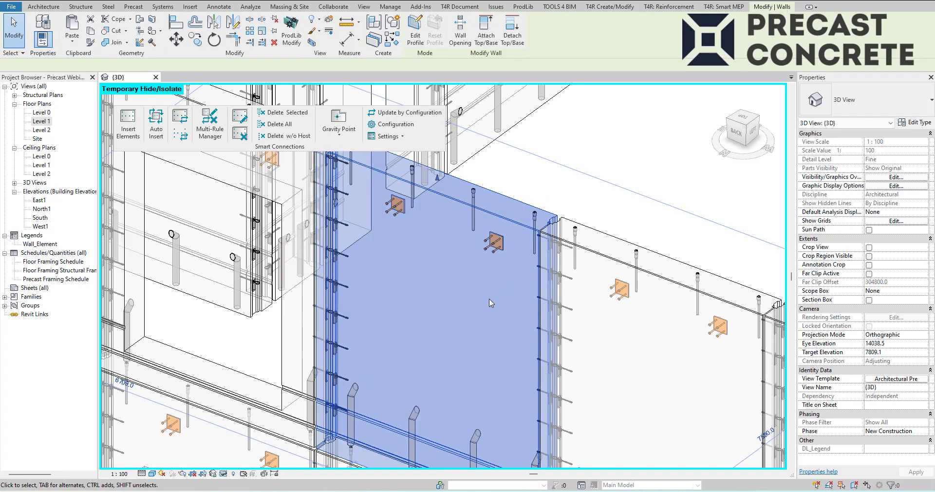
{"action": "middle_click_drag", "start_coordinate": [460, 360], "coordinate": [470, 320]}
{"action": "scroll", "coordinate": [453, 307], "scroll_direction": "up", "scroll_amount": 2}
{"action": "scroll", "coordinate": [453, 306], "scroll_direction": "down", "scroll_amount": 2}
{"action": "middle_click_drag", "start_coordinate": [406, 259], "coordinate": [309, 277]}
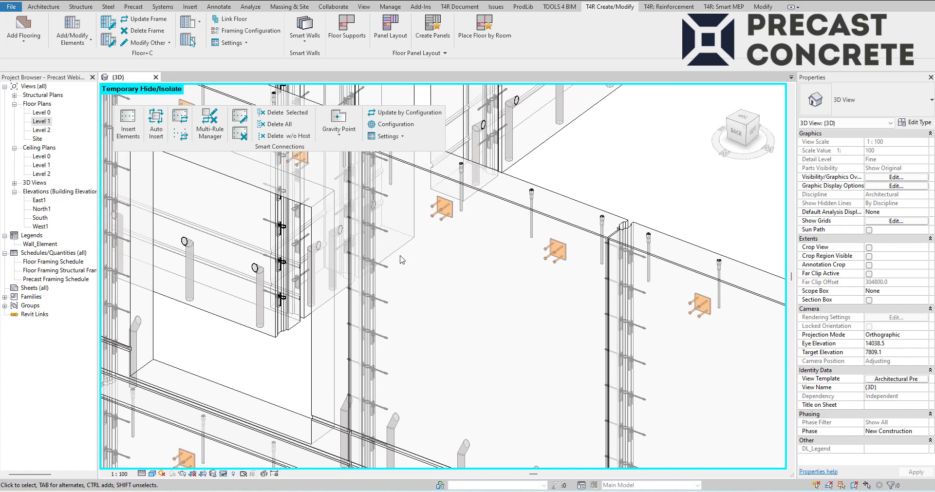
{"action": "middle_click_drag", "start_coordinate": [352, 167], "coordinate": [469, 237]}
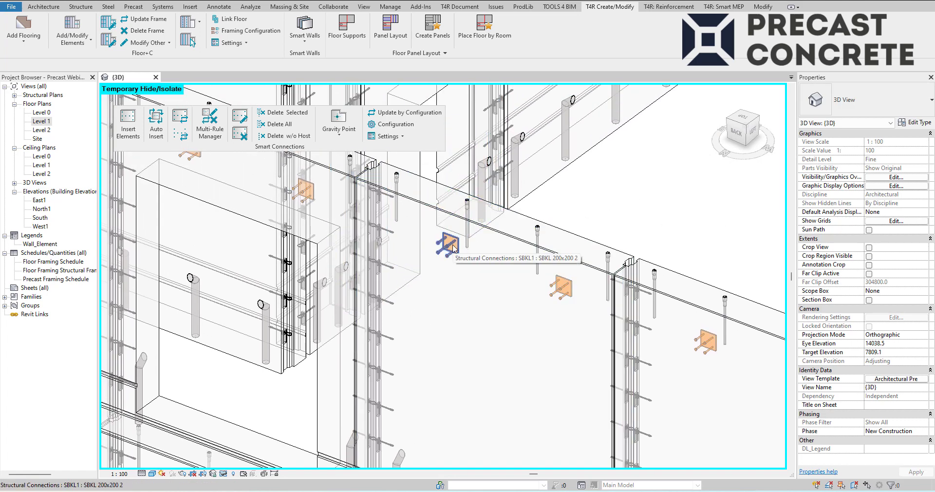
{"action": "middle_click_drag", "start_coordinate": [454, 247], "coordinate": [435, 219]}
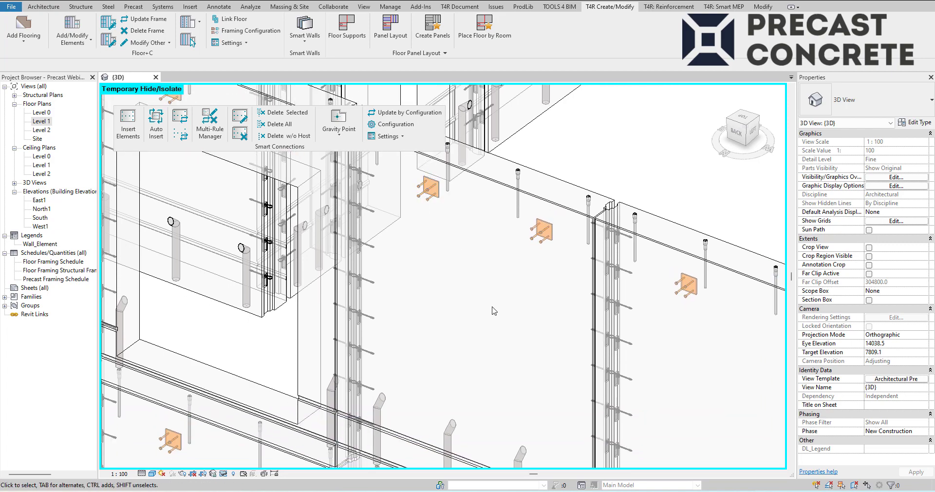
{"action": "middle_click_drag", "start_coordinate": [497, 309], "coordinate": [499, 242]}
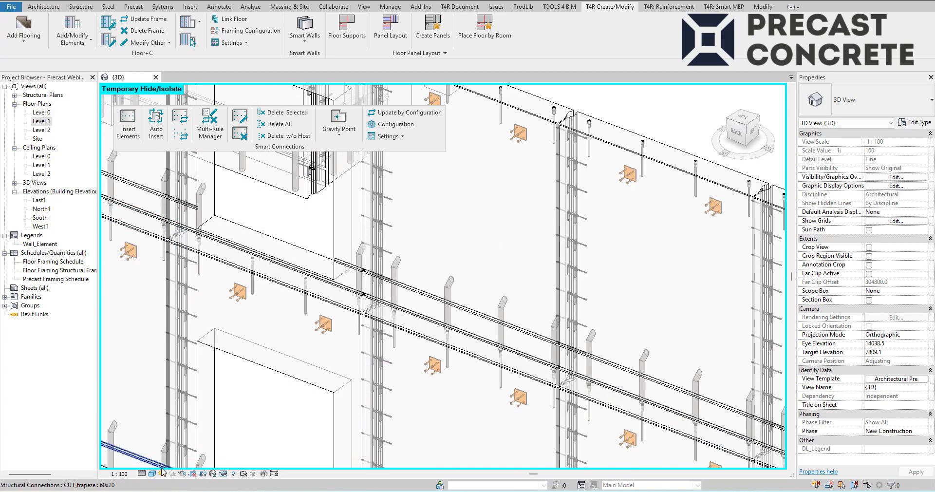
{"action": "scroll", "coordinate": [500, 231], "scroll_direction": "down", "scroll_amount": 3}
Step: Inspect a vertical panel joint of the facade from the top view and pick out the adjoining upper window panel in 3D
{"action": "left_click", "coordinate": [744, 118]}
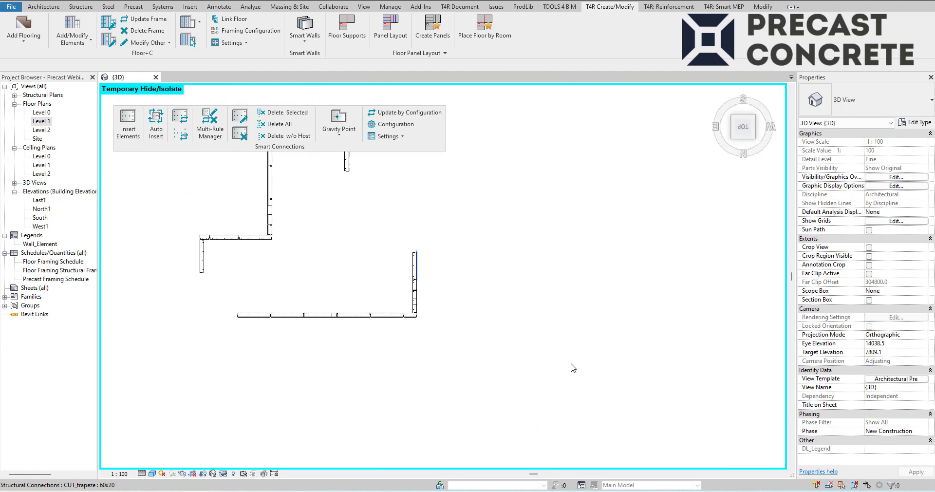
{"action": "scroll", "coordinate": [345, 388], "scroll_direction": "up", "scroll_amount": 4}
{"action": "middle_click_drag", "start_coordinate": [393, 370], "coordinate": [684, 334]}
{"action": "scroll", "coordinate": [497, 358], "scroll_direction": "up", "scroll_amount": 1}
{"action": "middle_click_drag", "start_coordinate": [496, 361], "coordinate": [336, 112]}
{"action": "scroll", "coordinate": [584, 374], "scroll_direction": "up", "scroll_amount": 6}
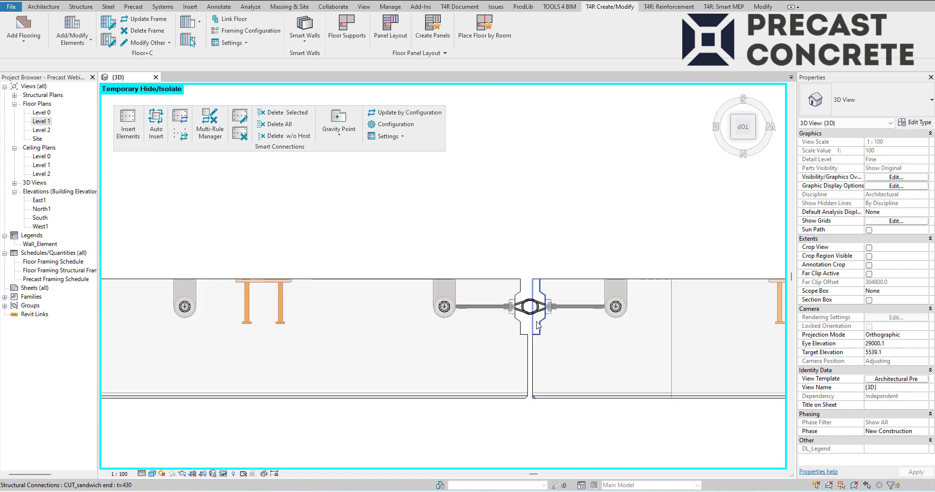
{"action": "scroll", "coordinate": [582, 324], "scroll_direction": "down", "scroll_amount": 4}
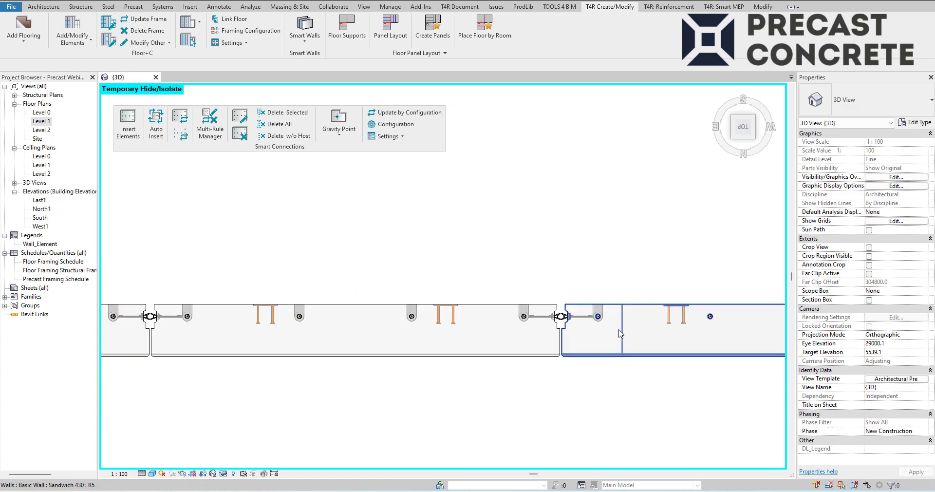
{"action": "scroll", "coordinate": [620, 334], "scroll_direction": "down", "scroll_amount": 2}
{"action": "left_click", "coordinate": [660, 352]}
{"action": "middle_click_drag", "start_coordinate": [659, 352], "coordinate": [561, 272], "text": "shift"}
{"action": "scroll", "coordinate": [476, 211], "scroll_direction": "down", "scroll_amount": 3}
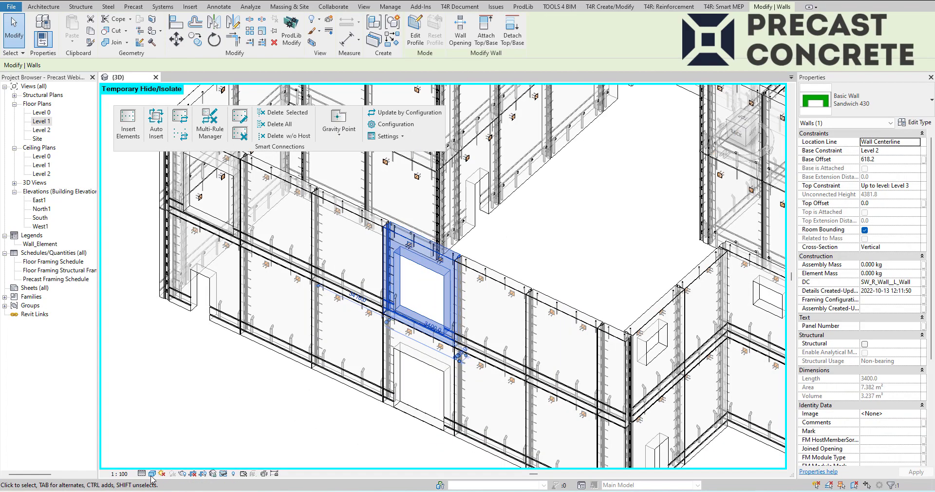
Step: Set the 3D view's model display transparency to 0 and clear the panel selection
{"action": "left_click", "coordinate": [152, 474]}
{"action": "left_click", "coordinate": [185, 411]}
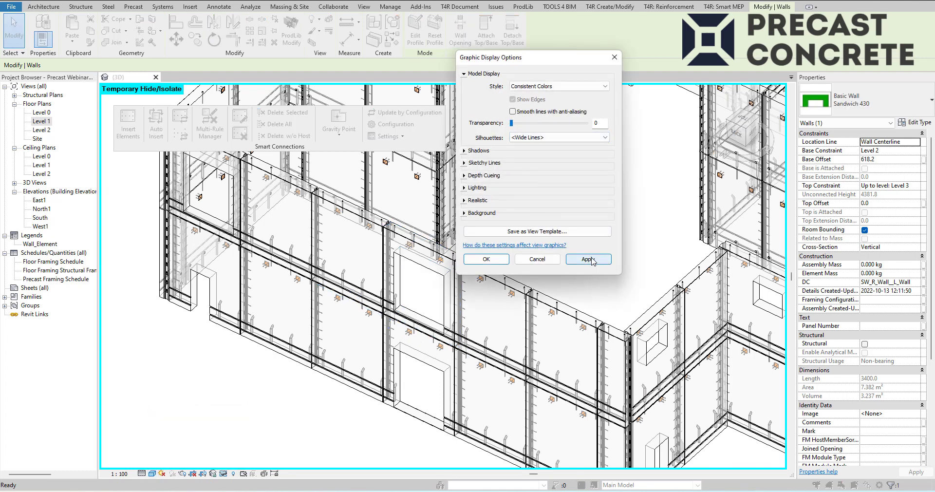
{"action": "left_click", "coordinate": [486, 259]}
{"action": "left_click", "coordinate": [551, 275]}
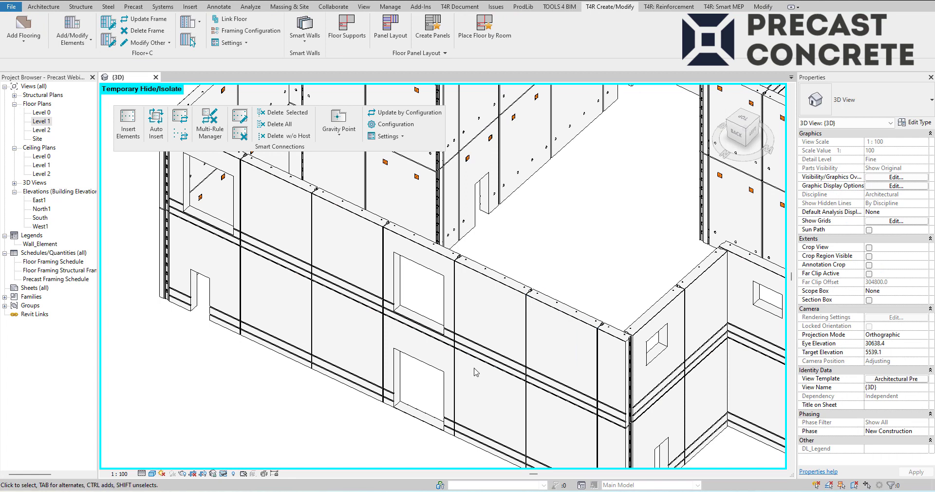
Step: Reset the temporary hide/isolate in the 3D view so the slabs, frame and foundations are shown along with the wall panels
{"action": "scroll", "coordinate": [477, 372], "scroll_direction": "up", "scroll_amount": 5}
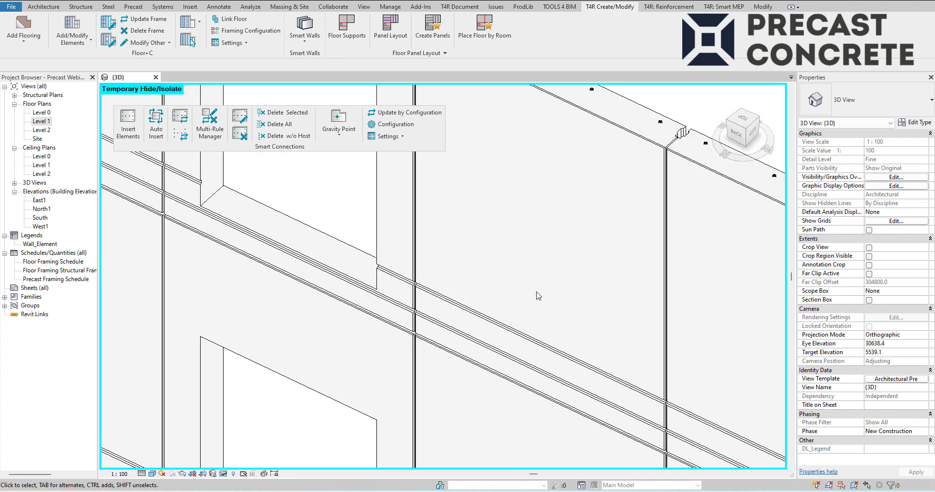
{"action": "scroll", "coordinate": [505, 322], "scroll_direction": "down", "scroll_amount": 5}
{"action": "key", "text": "h"}
{"action": "key", "text": "r"}
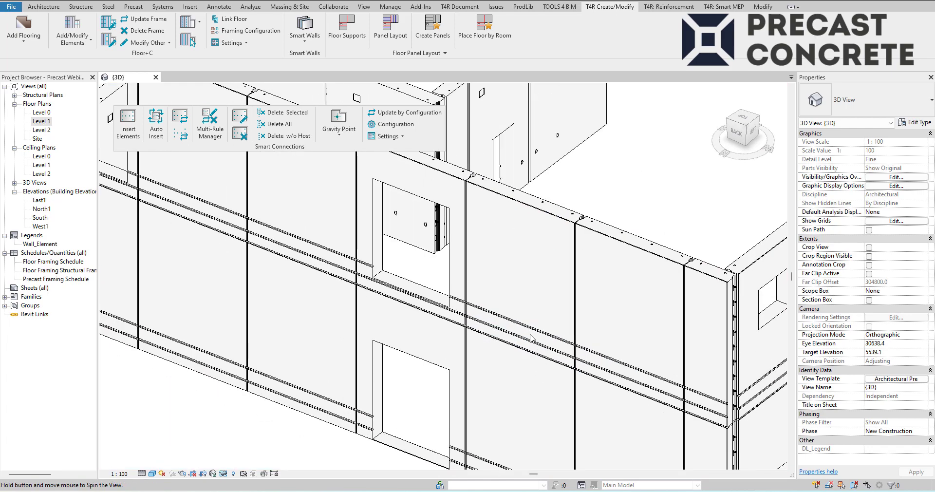
{"action": "scroll", "coordinate": [559, 340], "scroll_direction": "down", "scroll_amount": 1}
{"action": "middle_click_drag", "start_coordinate": [559, 340], "coordinate": [460, 360], "text": "shift"}
{"action": "left_click", "coordinate": [223, 474]}
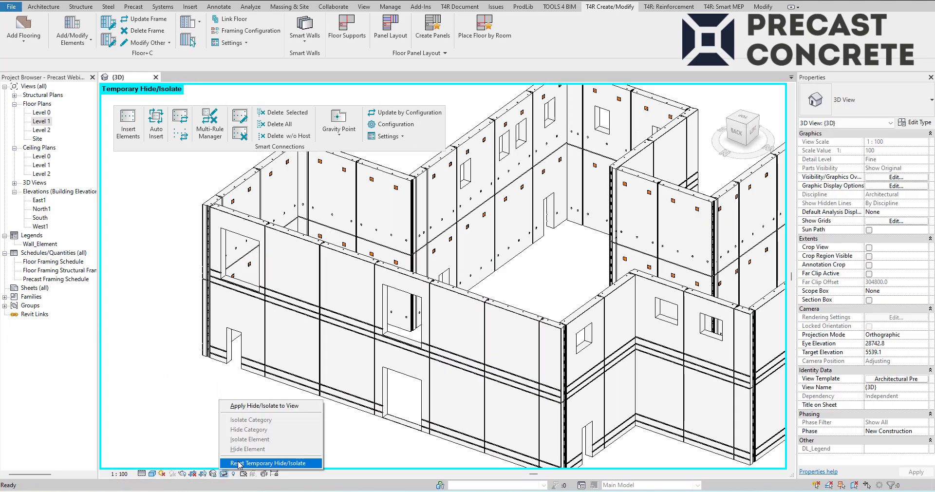
{"action": "left_click", "coordinate": [295, 402]}
{"action": "scroll", "coordinate": [521, 237], "scroll_direction": "up", "scroll_amount": 2}
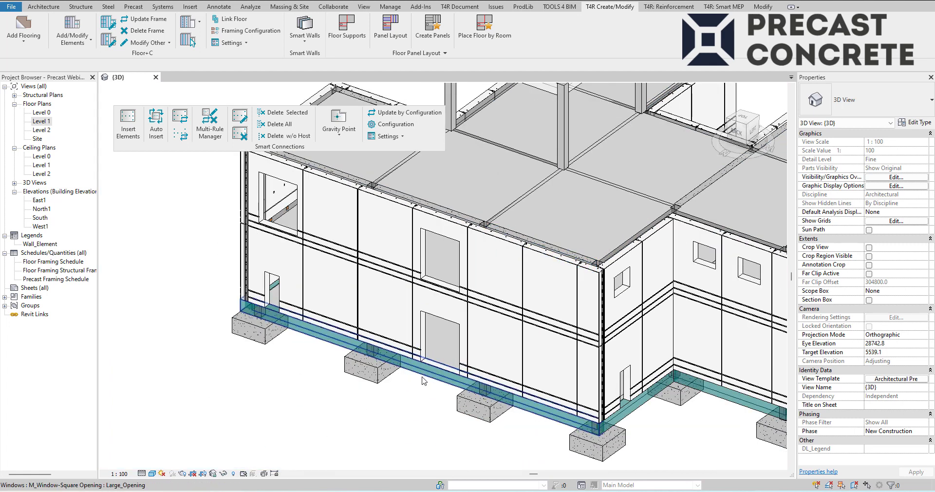
Step: Select all Retaining - 300mm Concrete foundation walls, insert details using the Foundation wall configuration, and clear the selection
{"action": "scroll", "coordinate": [389, 386], "scroll_direction": "up", "scroll_amount": 4}
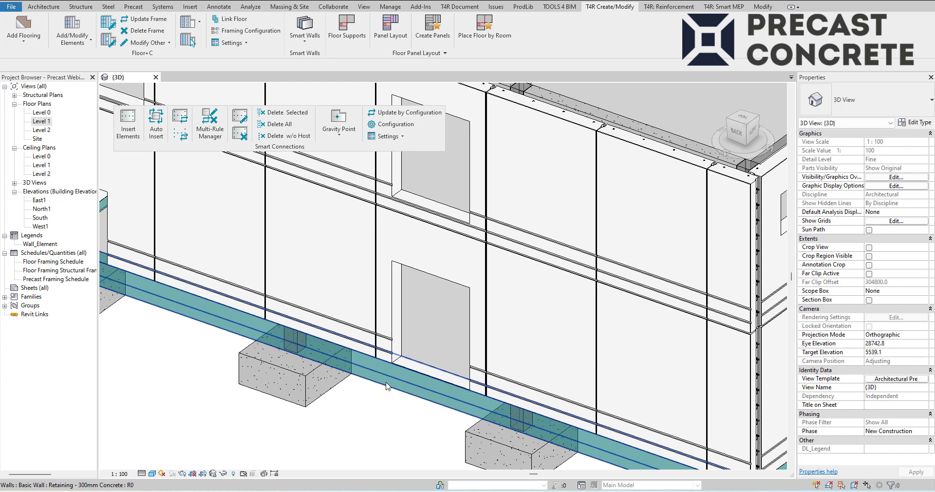
{"action": "scroll", "coordinate": [414, 385], "scroll_direction": "down", "scroll_amount": 2}
{"action": "scroll", "coordinate": [417, 391], "scroll_direction": "down", "scroll_amount": 1}
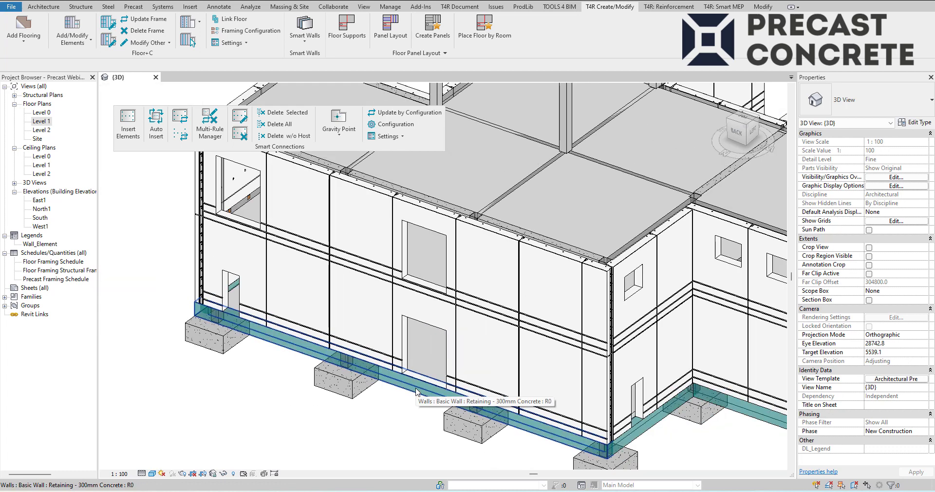
{"action": "left_click", "coordinate": [416, 391]}
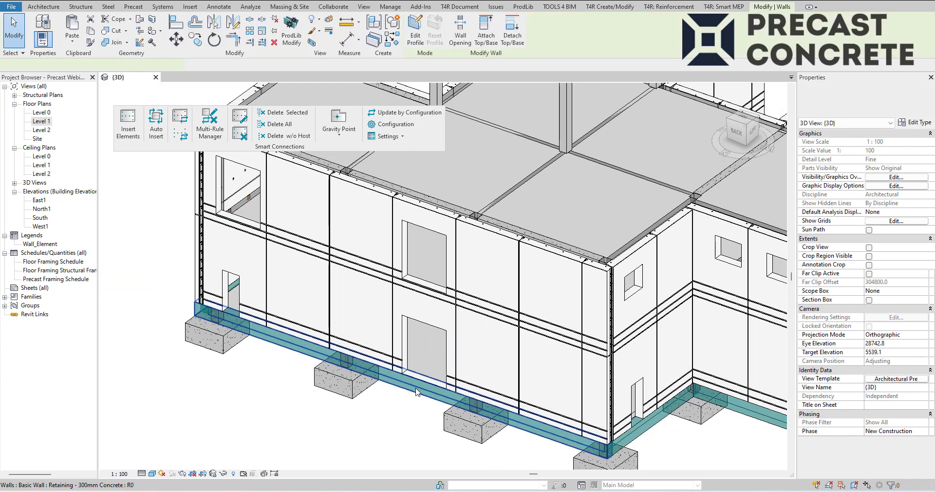
{"action": "scroll", "coordinate": [418, 386], "scroll_direction": "up", "scroll_amount": 1}
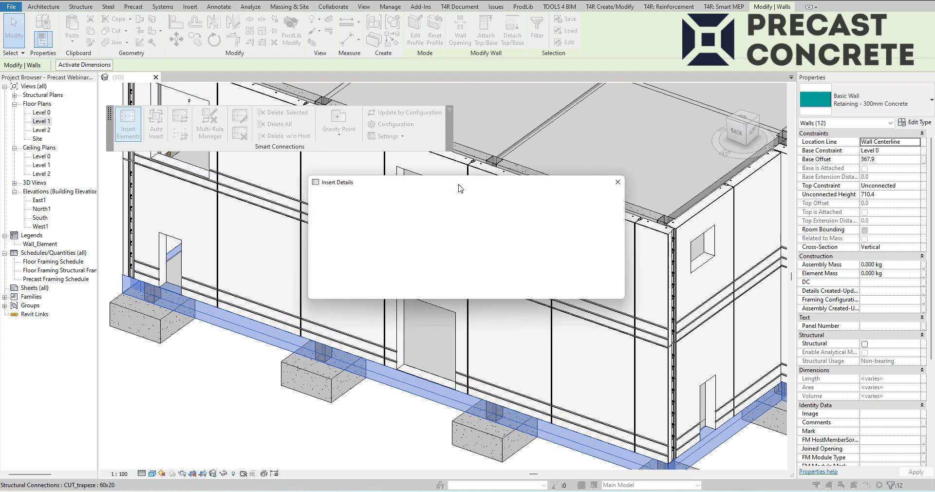
{"action": "left_click", "coordinate": [435, 226]}
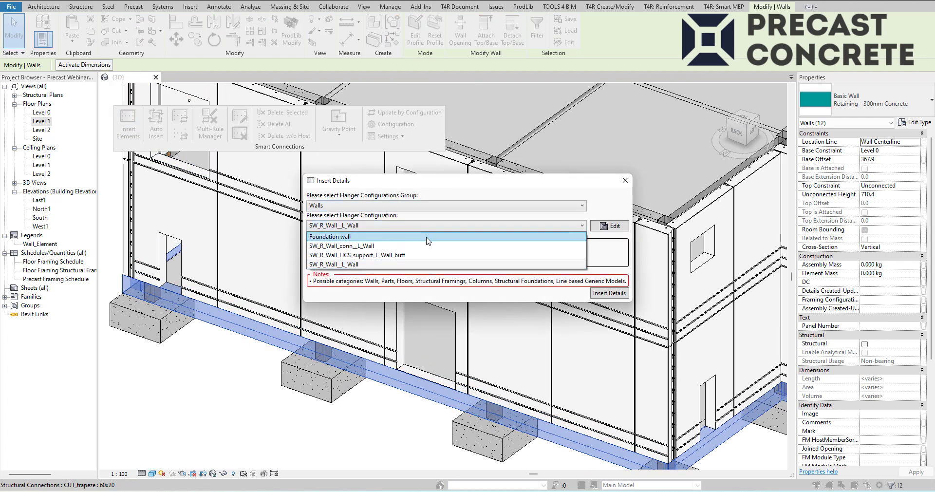
{"action": "left_click", "coordinate": [432, 235]}
{"action": "left_click", "coordinate": [615, 294]}
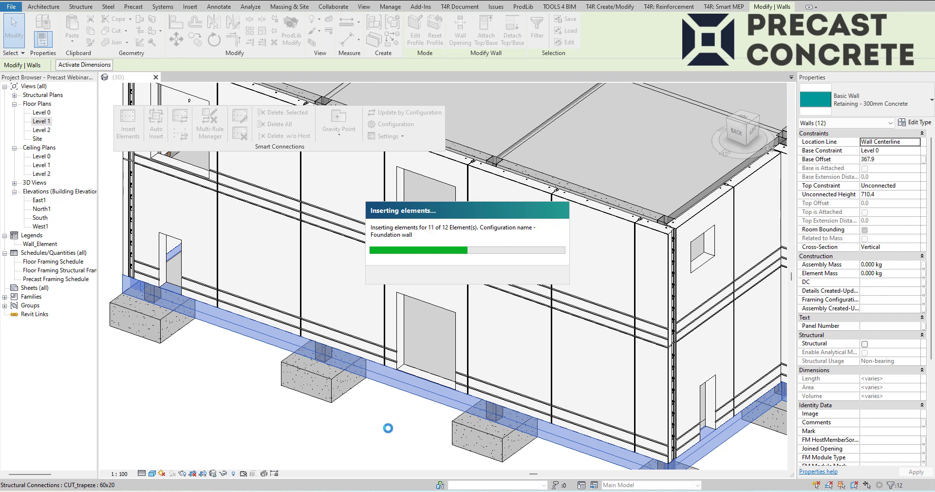
{"action": "left_click", "coordinate": [456, 213]}
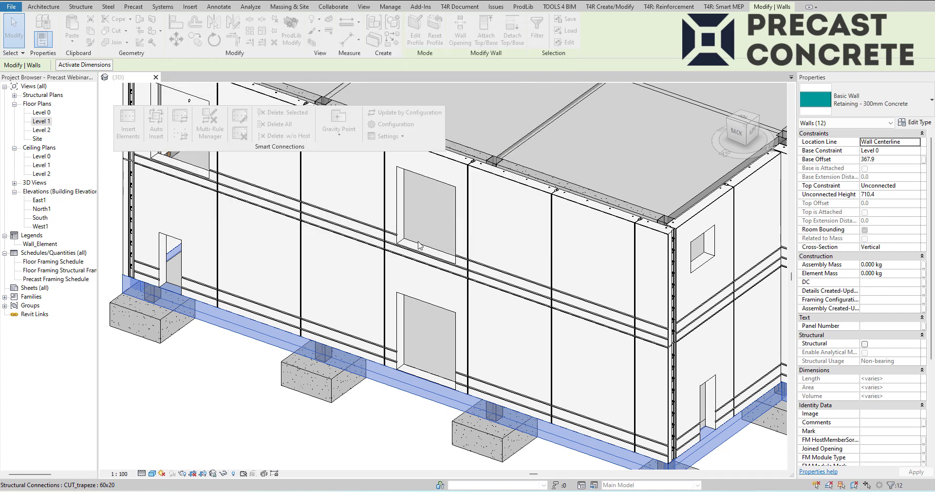
{"action": "scroll", "coordinate": [312, 357], "scroll_direction": "up", "scroll_amount": 4}
{"action": "key", "text": "Escape"}
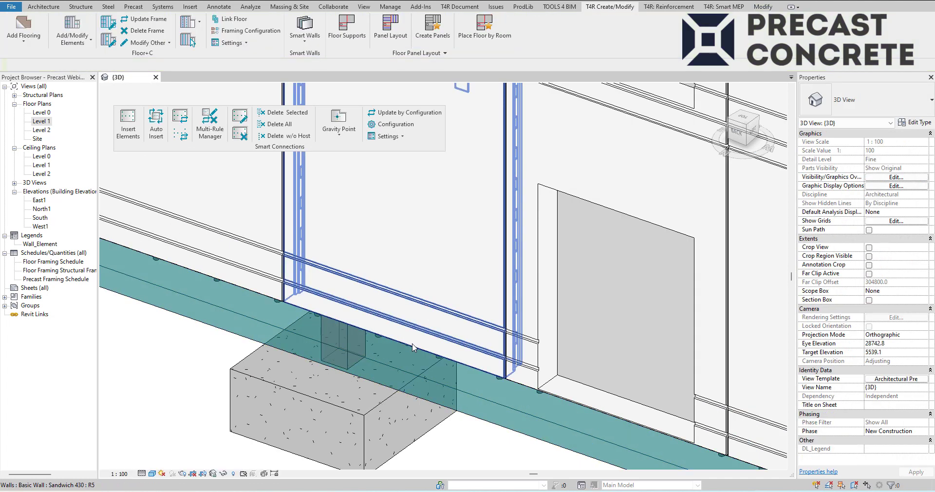
Step: Temporarily hide the ground-floor sandwich panel beside the doorway and inspect its wall bottom tubes and the matching 80x250 foundation tubes
{"action": "left_click", "coordinate": [412, 343]}
{"action": "key", "text": "h"}
{"action": "key", "text": "h"}
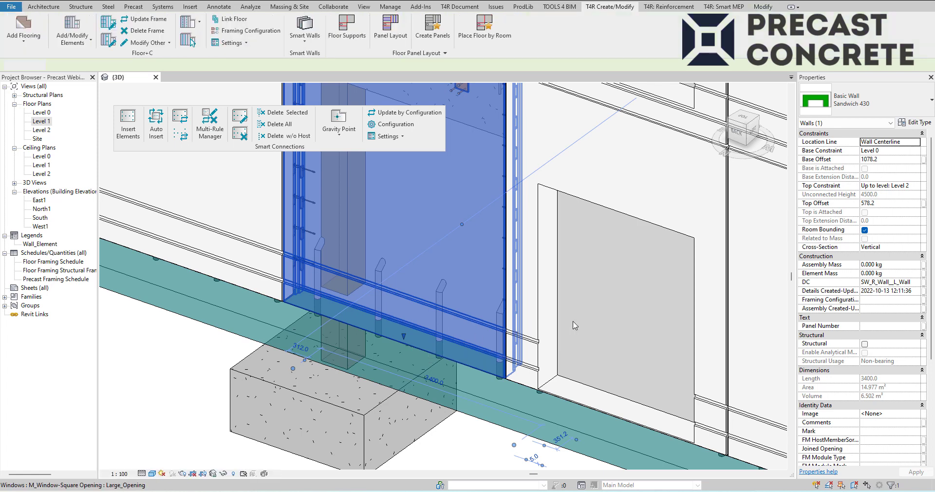
{"action": "scroll", "coordinate": [424, 288], "scroll_direction": "up", "scroll_amount": 2}
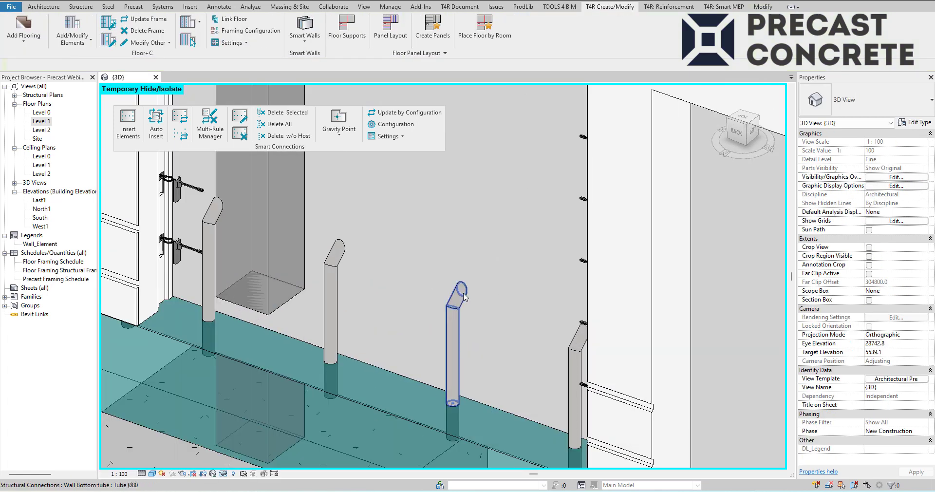
{"action": "scroll", "coordinate": [326, 282], "scroll_direction": "down", "scroll_amount": 3}
{"action": "scroll", "coordinate": [406, 359], "scroll_direction": "up", "scroll_amount": 3}
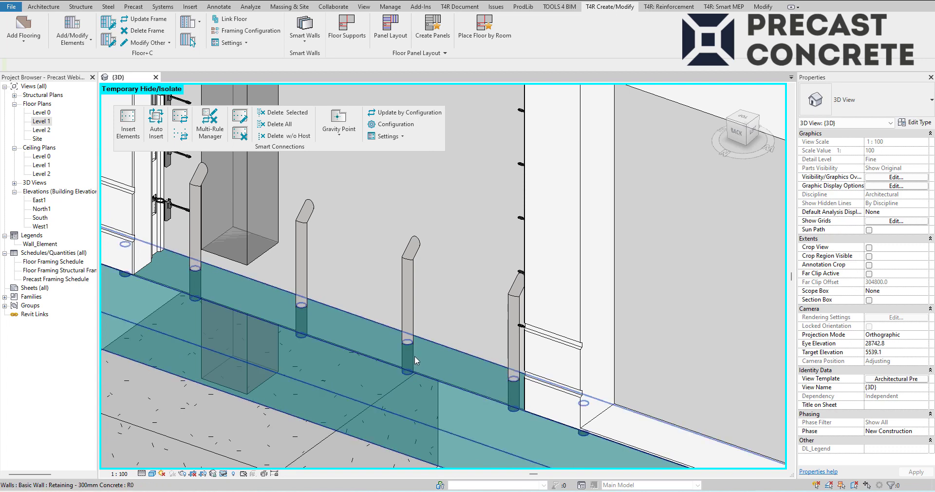
{"action": "scroll", "coordinate": [410, 322], "scroll_direction": "down", "scroll_amount": 3}
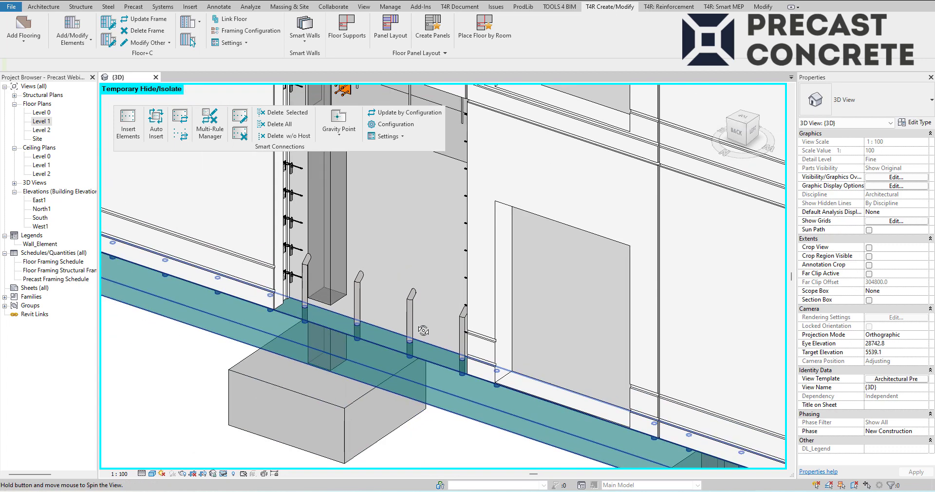
{"action": "scroll", "coordinate": [413, 412], "scroll_direction": "up", "scroll_amount": 1}
{"action": "scroll", "coordinate": [413, 411], "scroll_direction": "up", "scroll_amount": 2}
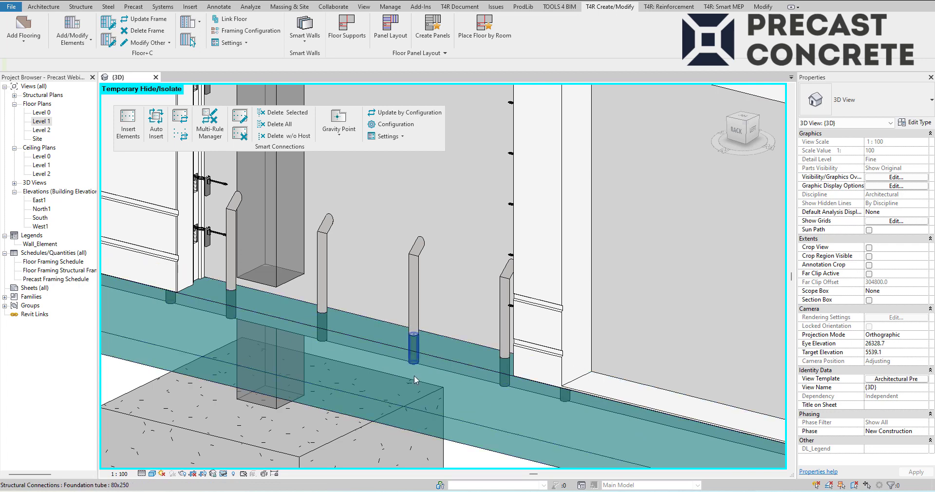
{"action": "left_click", "coordinate": [414, 364]}
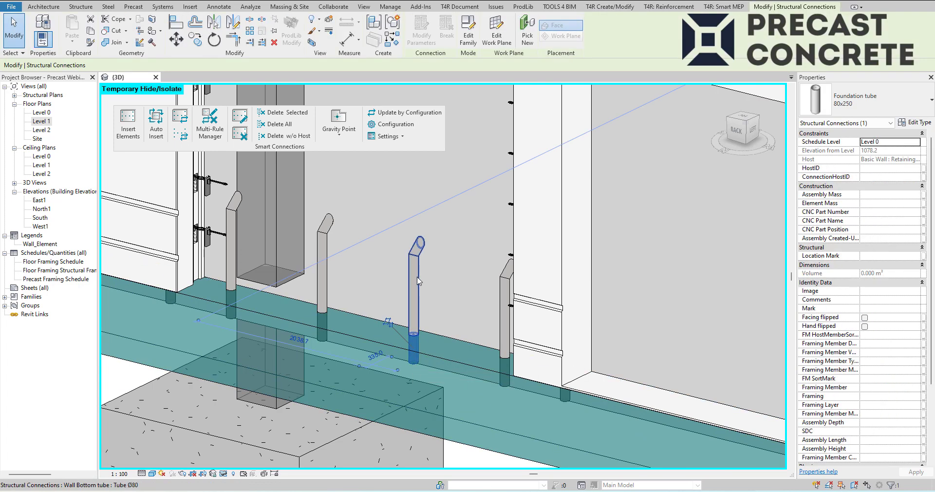
{"action": "middle_click_drag", "start_coordinate": [413, 279], "coordinate": [451, 303]}
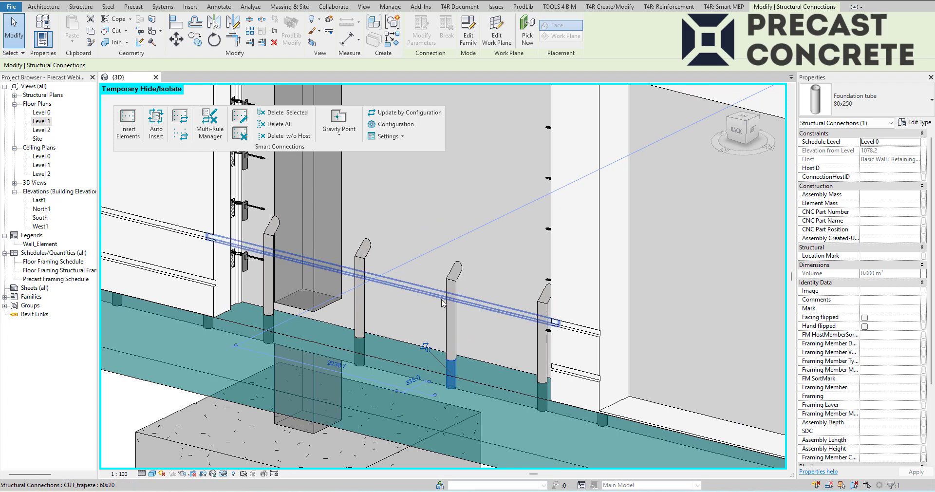
Step: Delete the two middle Wall Bottom tube connections of the hidden panel above the foundation wall
{"action": "left_click", "coordinate": [453, 276]}
{"action": "key", "text": "Delete"}
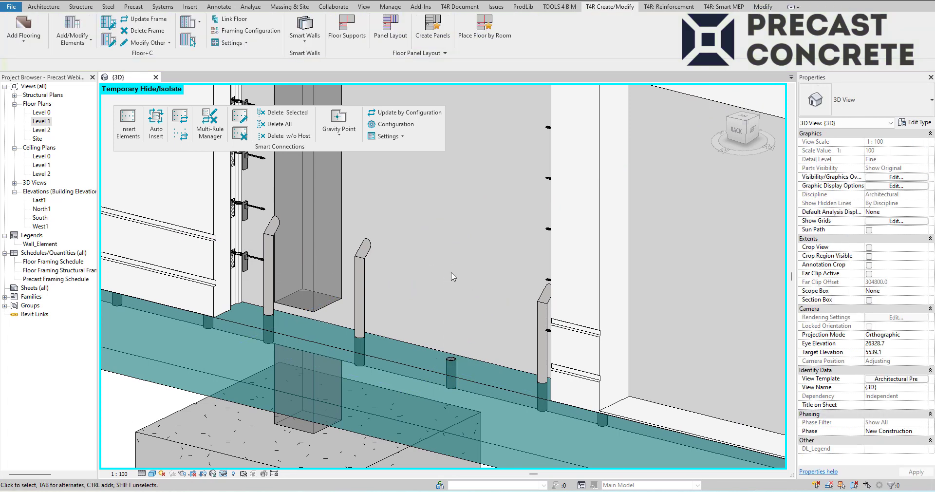
{"action": "left_click", "coordinate": [356, 261]}
{"action": "key", "text": "Delete"}
{"action": "scroll", "coordinate": [413, 305], "scroll_direction": "down", "scroll_amount": 3}
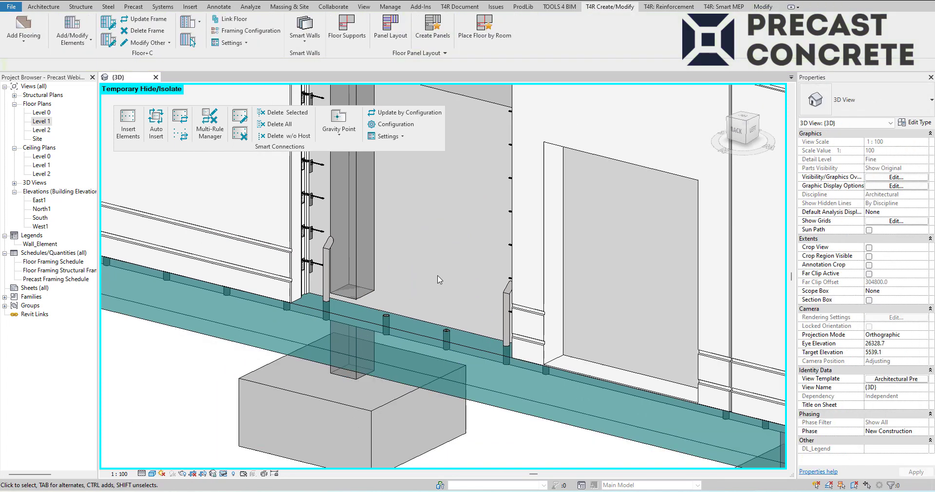
Step: Update the inserted details of the long facade's foundation wall so its foundation tubes match the remaining wall bottom tubes
{"action": "scroll", "coordinate": [413, 304], "scroll_direction": "up", "scroll_amount": 2}
{"action": "scroll", "coordinate": [511, 311], "scroll_direction": "up", "scroll_amount": 2}
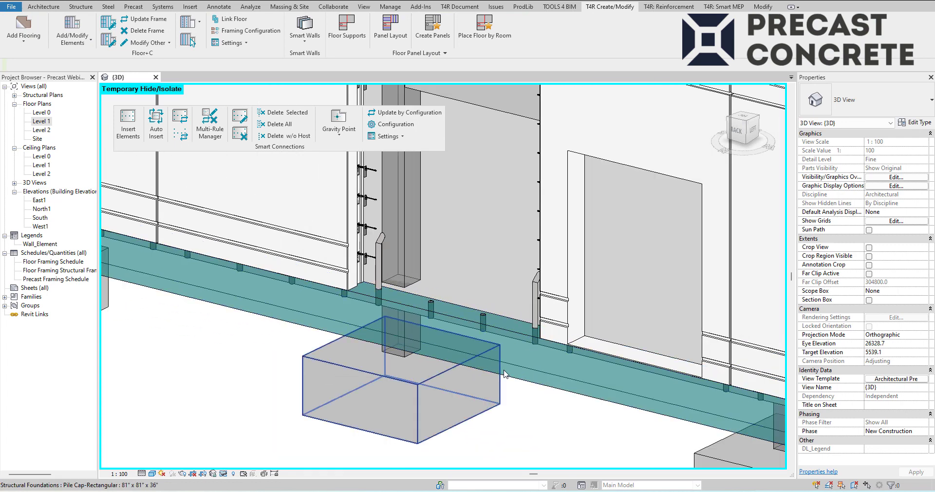
{"action": "left_click", "coordinate": [512, 372]}
{"action": "scroll", "coordinate": [419, 305], "scroll_direction": "up", "scroll_amount": 2}
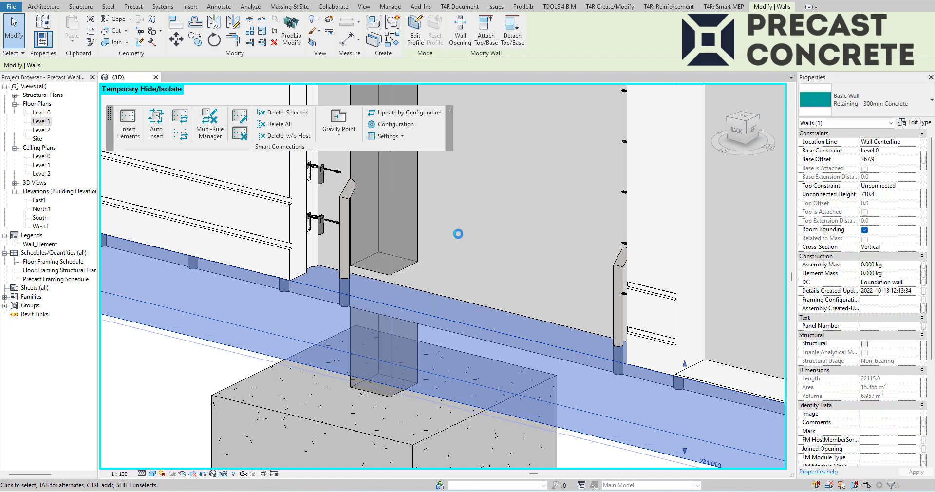
{"action": "scroll", "coordinate": [488, 267], "scroll_direction": "down", "scroll_amount": 4}
{"action": "middle_click_drag", "start_coordinate": [472, 285], "coordinate": [433, 337]}
{"action": "left_click", "coordinate": [443, 298]}
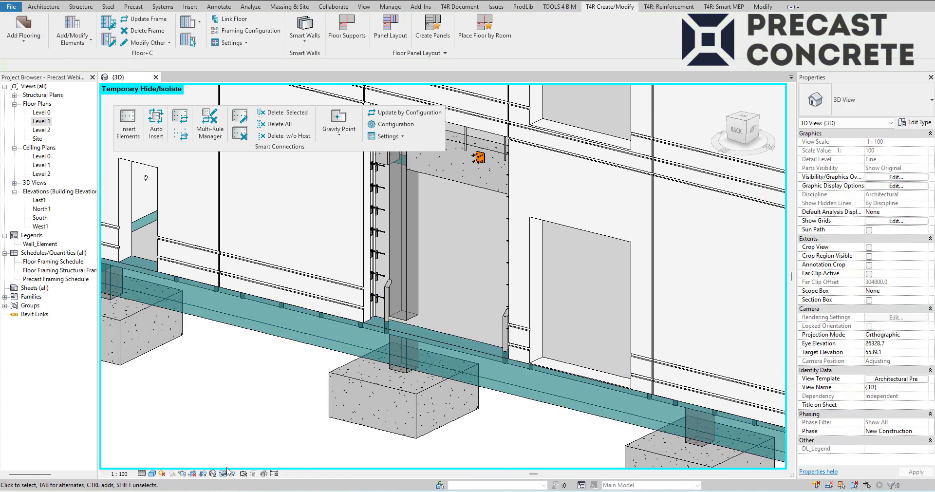
Step: Bring the temporarily hidden sandwich panel back into the 3D view
{"action": "left_click", "coordinate": [223, 474]}
{"action": "left_click", "coordinate": [253, 463]}
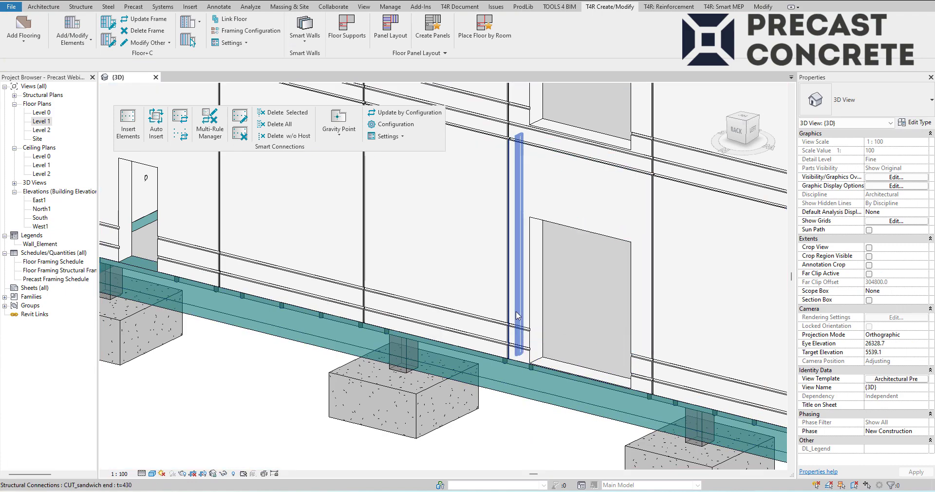
{"action": "scroll", "coordinate": [512, 334], "scroll_direction": "down", "scroll_amount": 3}
{"action": "scroll", "coordinate": [513, 338], "scroll_direction": "up", "scroll_amount": 2}
{"action": "scroll", "coordinate": [505, 305], "scroll_direction": "down", "scroll_amount": 2}
Step: Select all instances of the 400x400 precast rectangular column in the project and isolate them in the 3D view
{"action": "middle_click_drag", "start_coordinate": [507, 309], "coordinate": [417, 391]}
{"action": "mouse_move", "coordinate": [520, 325]}
{"action": "middle_mouse_down", "text": "shift"}
{"action": "mouse_move", "coordinate": [540, 351]}
{"action": "mouse_move", "coordinate": [579, 261]}
{"action": "middle_mouse_up", "text": "shift"}
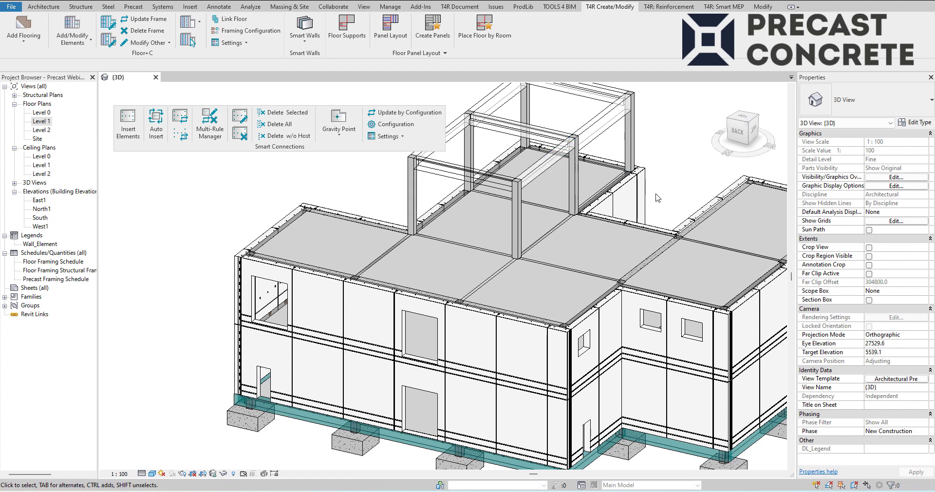
{"action": "middle_click_drag", "start_coordinate": [655, 197], "coordinate": [589, 233]}
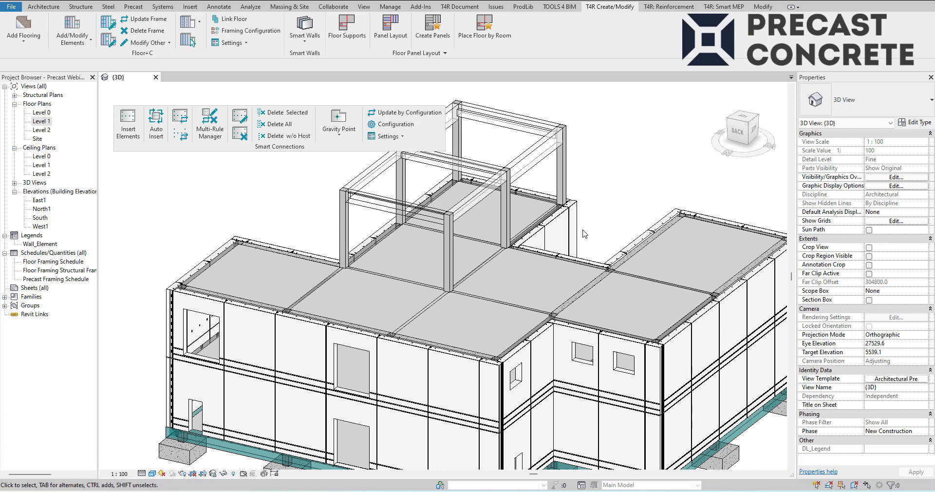
{"action": "middle_click_drag", "start_coordinate": [608, 204], "coordinate": [525, 221], "text": "shift"}
{"action": "left_click", "coordinate": [525, 221]}
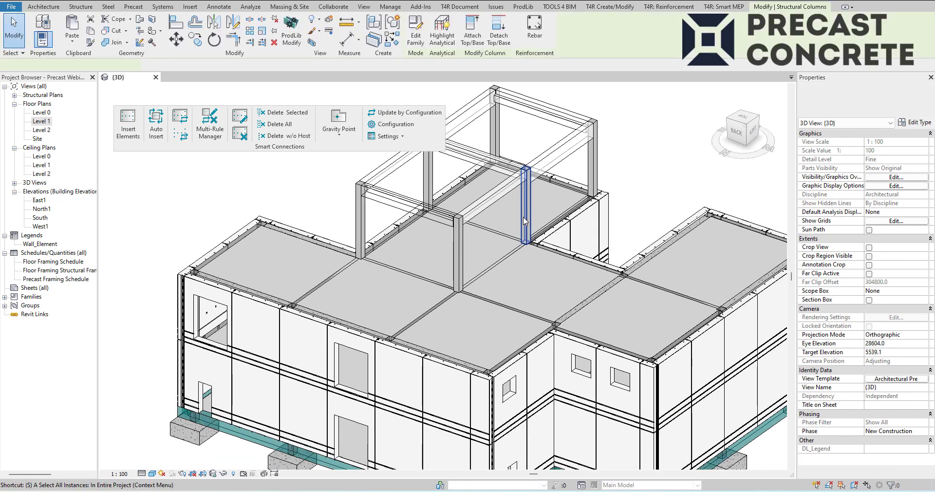
{"action": "key", "text": "s"}
{"action": "key", "text": "a"}
{"action": "key", "text": "h"}
{"action": "key", "text": "i"}
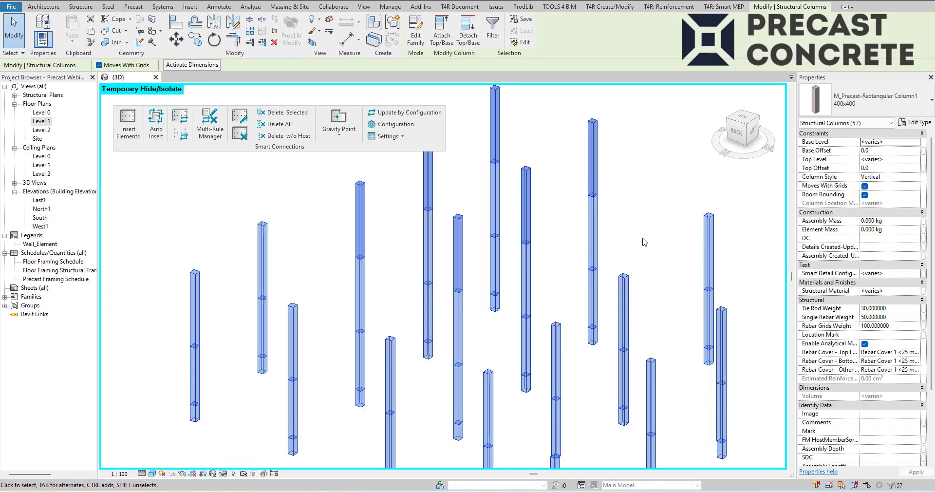
{"action": "key", "text": "Escape"}
Step: Select all isolated 400x400 columns and insert details using the Column concrete corbels configuration
{"action": "left_click", "coordinate": [518, 224]}
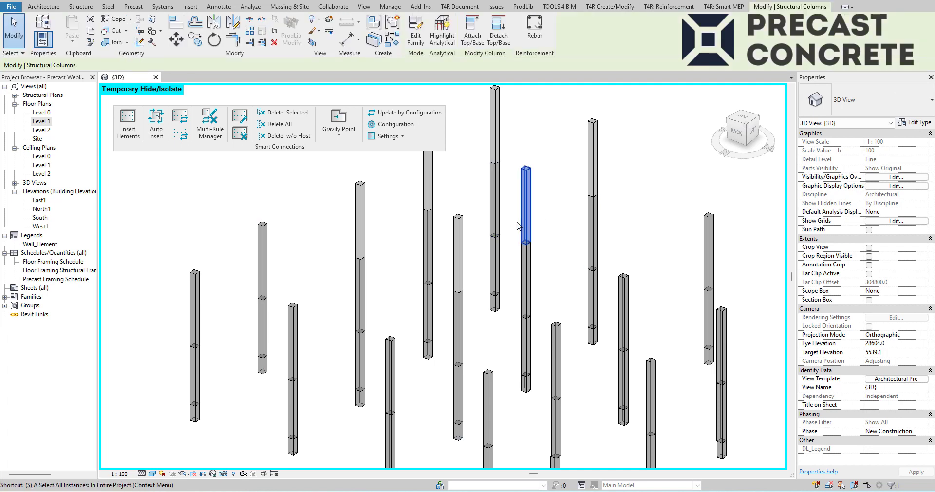
{"action": "key", "text": "a"}
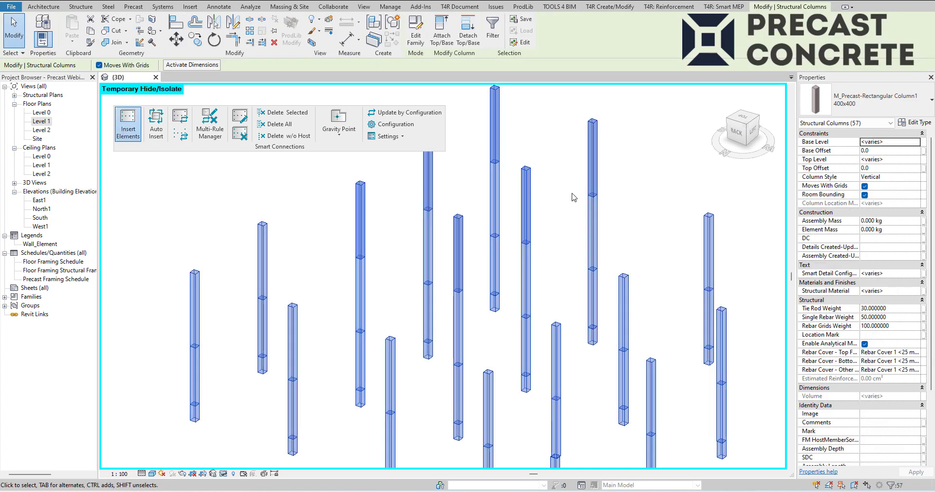
{"action": "left_click", "coordinate": [128, 124]}
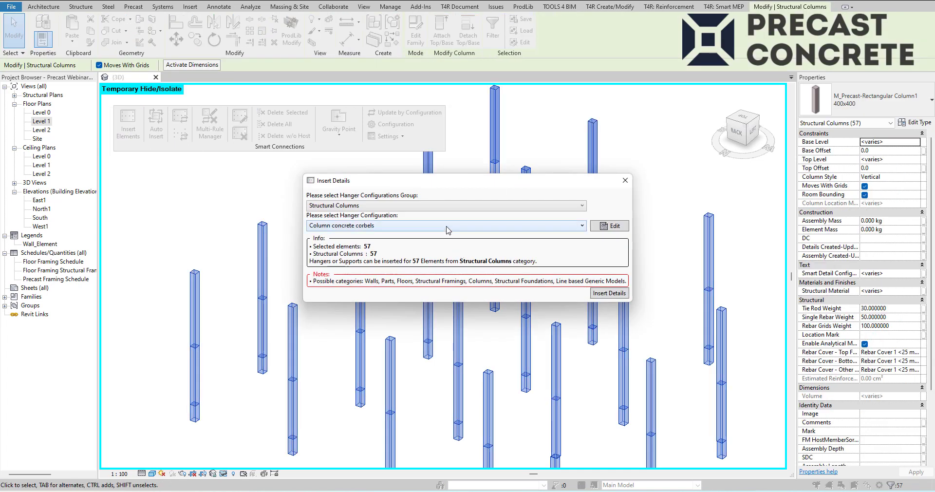
{"action": "left_click", "coordinate": [609, 293]}
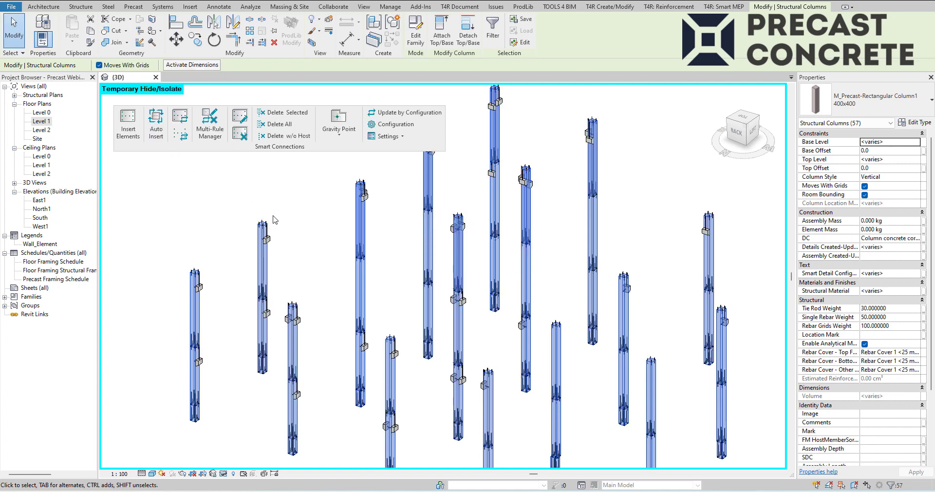
{"action": "left_click", "coordinate": [198, 202]}
Step: End the temporary isolation of the columns and show the whole building in the 3D view
{"action": "left_click", "coordinate": [226, 473]}
{"action": "left_click", "coordinate": [240, 464]}
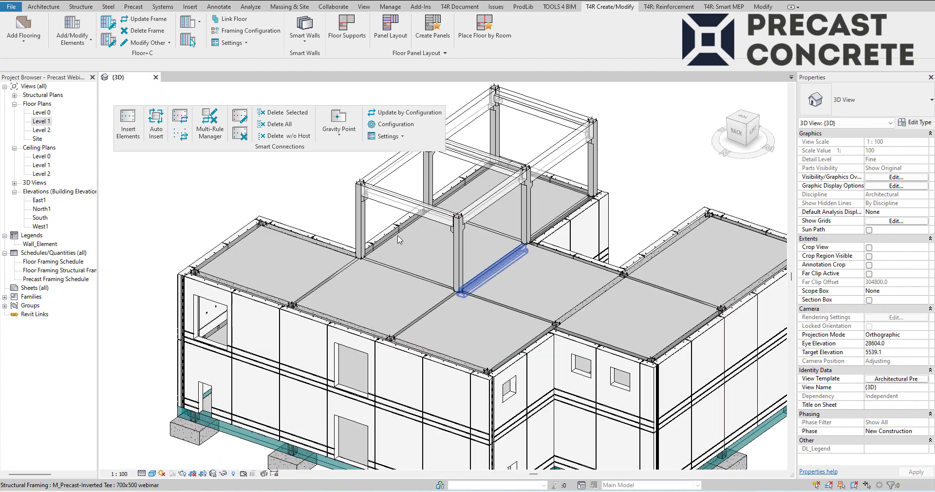
Step: Examine the concrete corbels inserted beneath the beam ends at the tops of the roof frame columns
{"action": "middle_click_drag", "start_coordinate": [314, 247], "coordinate": [454, 243], "text": "shift"}
{"action": "scroll", "coordinate": [552, 281], "scroll_direction": "down", "scroll_amount": 2}
{"action": "scroll", "coordinate": [532, 265], "scroll_direction": "up", "scroll_amount": 5}
{"action": "scroll", "coordinate": [453, 241], "scroll_direction": "up", "scroll_amount": 5}
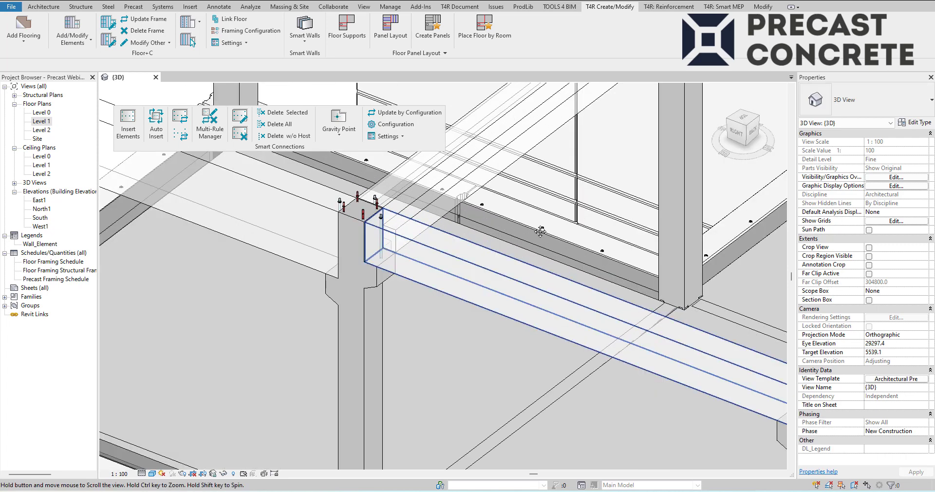
{"action": "middle_click_drag", "start_coordinate": [372, 295], "coordinate": [443, 254]}
{"action": "scroll", "coordinate": [442, 254], "scroll_direction": "down", "scroll_amount": 1}
{"action": "scroll", "coordinate": [444, 258], "scroll_direction": "down", "scroll_amount": 3}
{"action": "scroll", "coordinate": [444, 258], "scroll_direction": "up", "scroll_amount": 4}
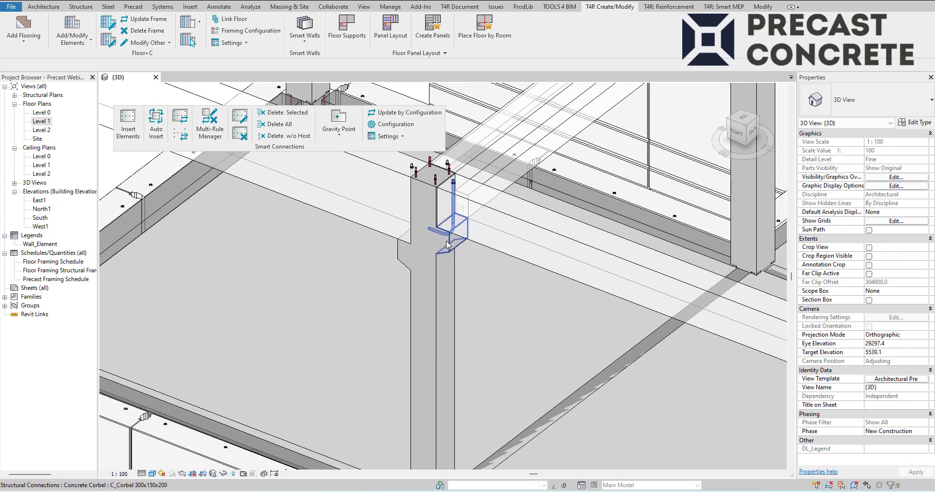
{"action": "scroll", "coordinate": [408, 263], "scroll_direction": "down", "scroll_amount": 2}
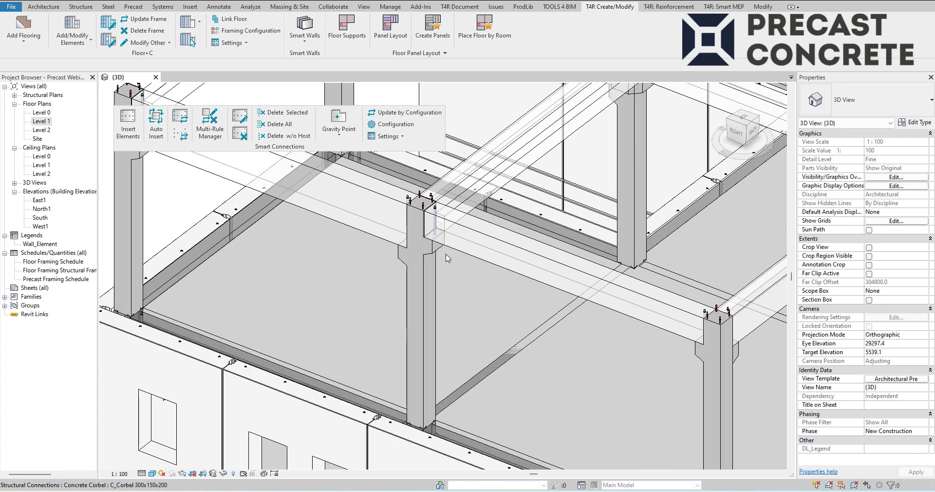
{"action": "scroll", "coordinate": [462, 251], "scroll_direction": "up", "scroll_amount": 2}
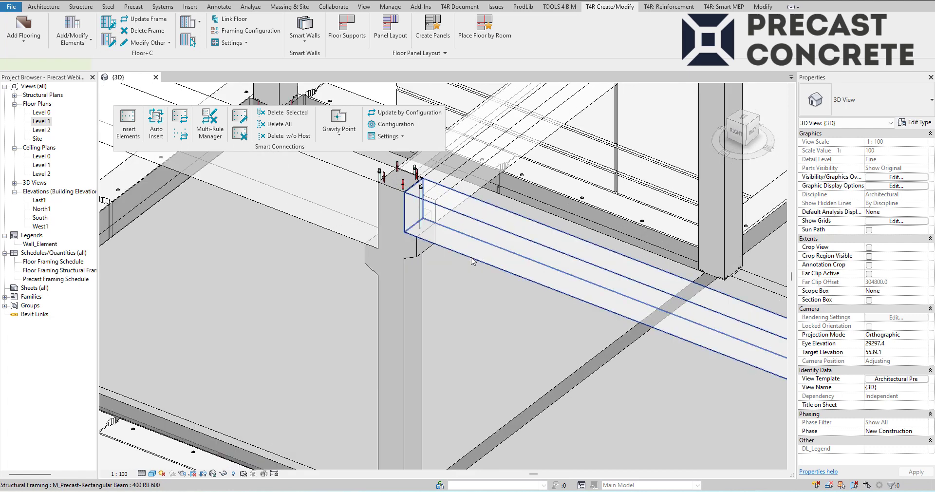
Step: Select the 400 RB 600 beam and the neighbouring 300x150x200 concrete corbel to inspect the connection at the column
{"action": "left_click", "coordinate": [472, 257]}
{"action": "scroll", "coordinate": [416, 239], "scroll_direction": "up", "scroll_amount": 1}
{"action": "scroll", "coordinate": [417, 239], "scroll_direction": "up", "scroll_amount": 1}
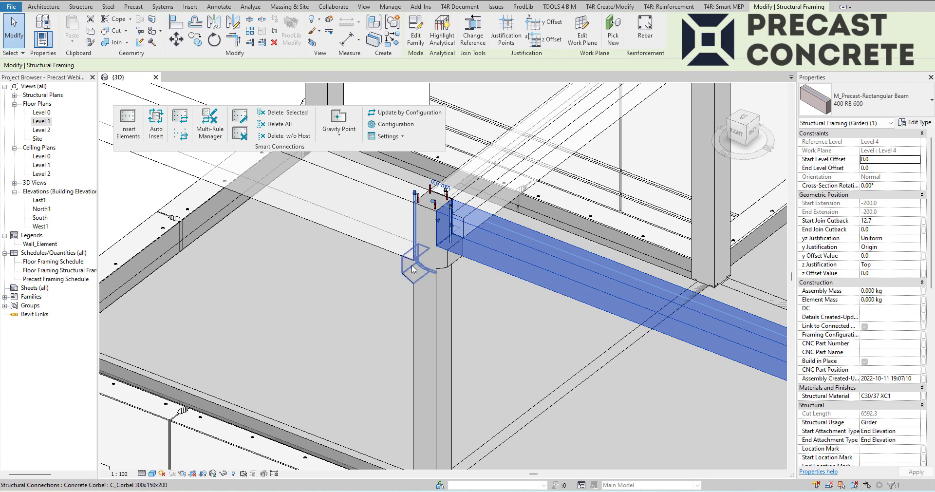
{"action": "left_click", "coordinate": [408, 275]}
{"action": "scroll", "coordinate": [408, 273], "scroll_direction": "down", "scroll_amount": 3}
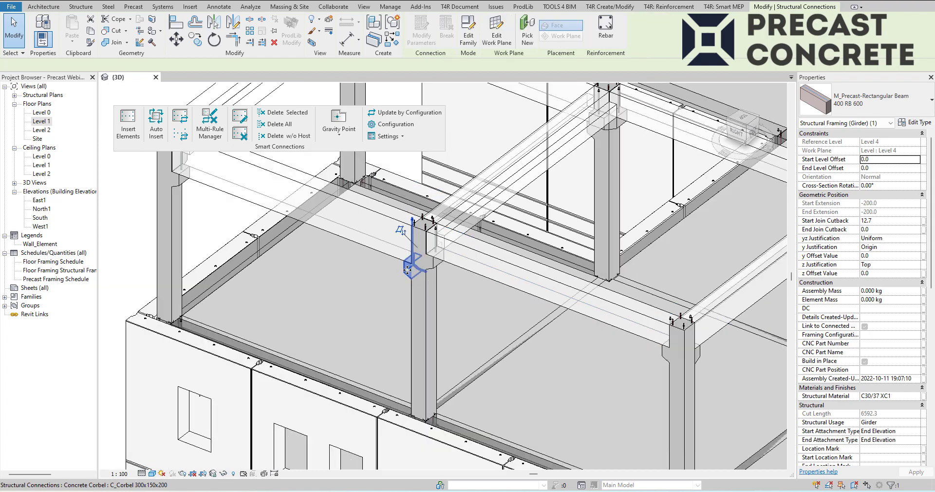
{"action": "scroll", "coordinate": [407, 245], "scroll_direction": "up", "scroll_amount": 3}
{"action": "scroll", "coordinate": [408, 234], "scroll_direction": "down", "scroll_amount": 3}
{"action": "middle_click_drag", "start_coordinate": [601, 289], "coordinate": [518, 248], "text": "shift"}
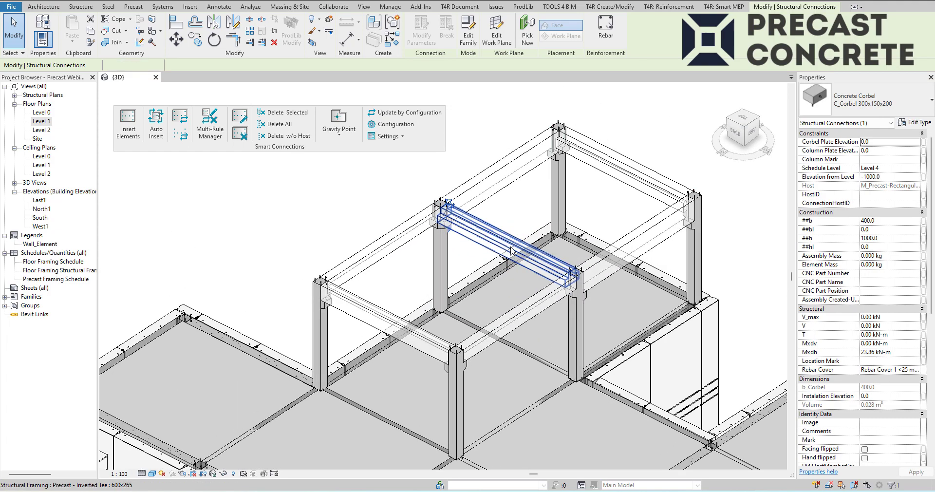
Step: Select the seven beams of the roof frame and insert details using the IT Beam_column_Concrete_corbel configuration
{"action": "left_click", "coordinate": [518, 249]}
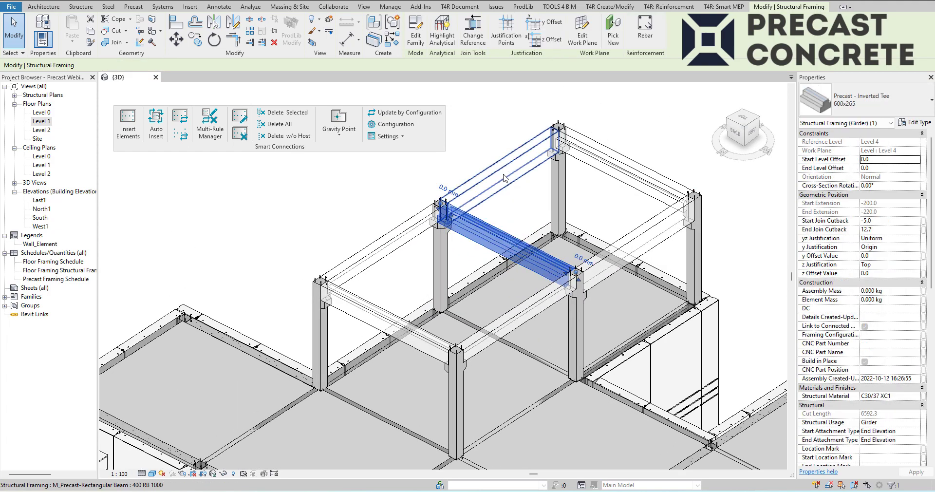
{"action": "left_click", "coordinate": [630, 178], "text": "ctrl"}
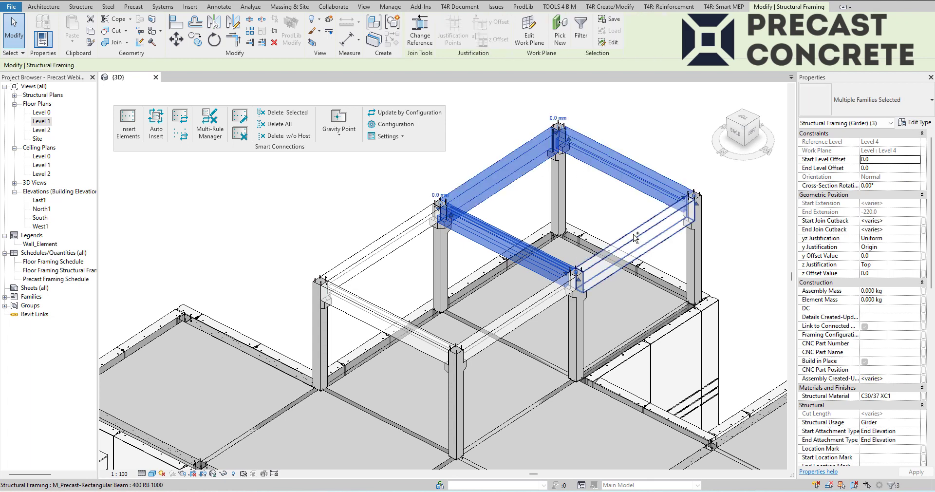
{"action": "left_click", "coordinate": [523, 306], "text": "ctrl"}
{"action": "left_click", "coordinate": [397, 323], "text": "ctrl"}
{"action": "left_click", "coordinate": [382, 251], "text": "ctrl"}
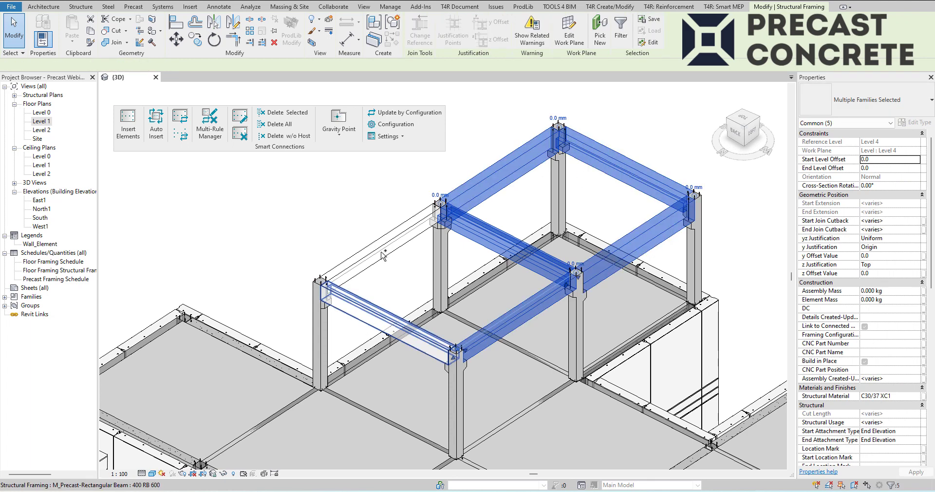
{"action": "left_click", "coordinate": [128, 121]}
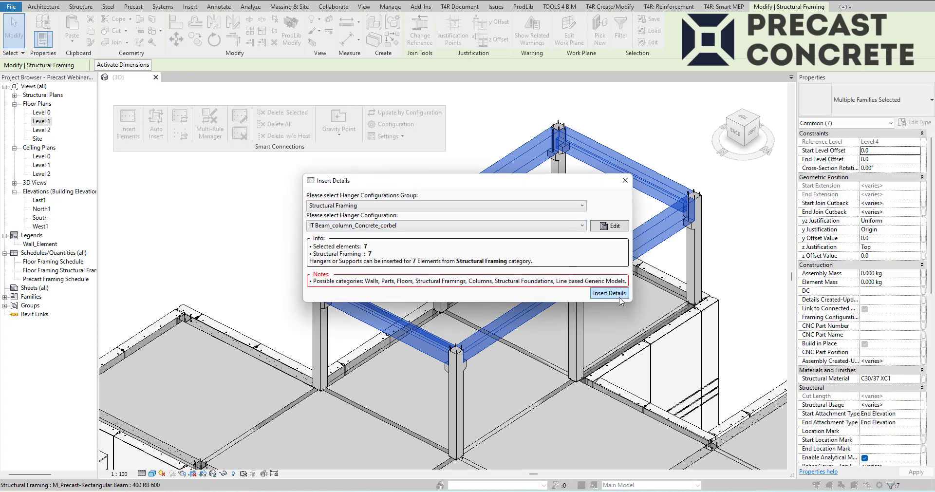
{"action": "left_click", "coordinate": [619, 296]}
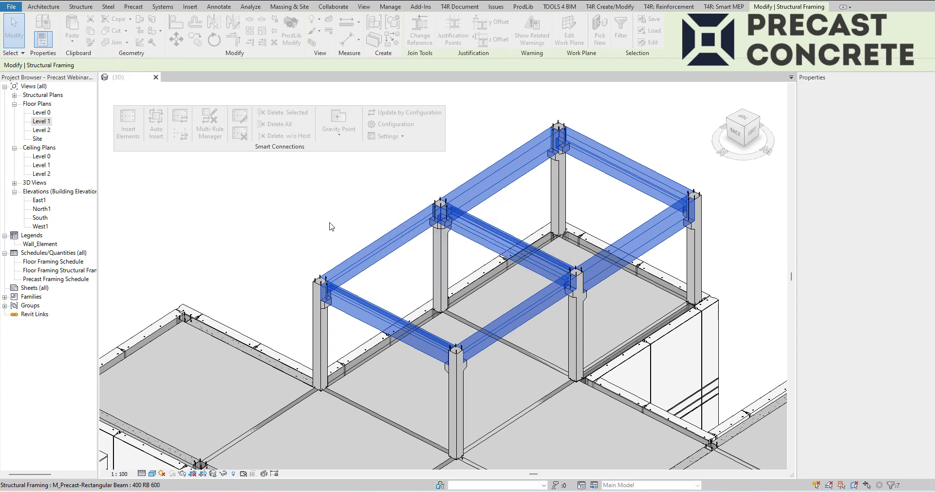
Step: Clear the selection and examine the connection details inserted along the roof frame beams and at their column ends
{"action": "left_click", "coordinate": [342, 184]}
{"action": "scroll", "coordinate": [473, 211], "scroll_direction": "up", "scroll_amount": 5}
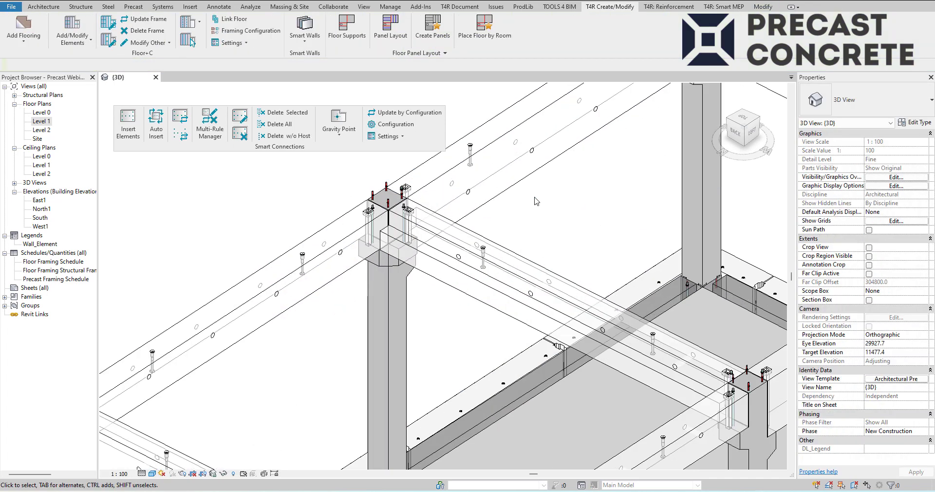
{"action": "scroll", "coordinate": [551, 217], "scroll_direction": "down", "scroll_amount": 5}
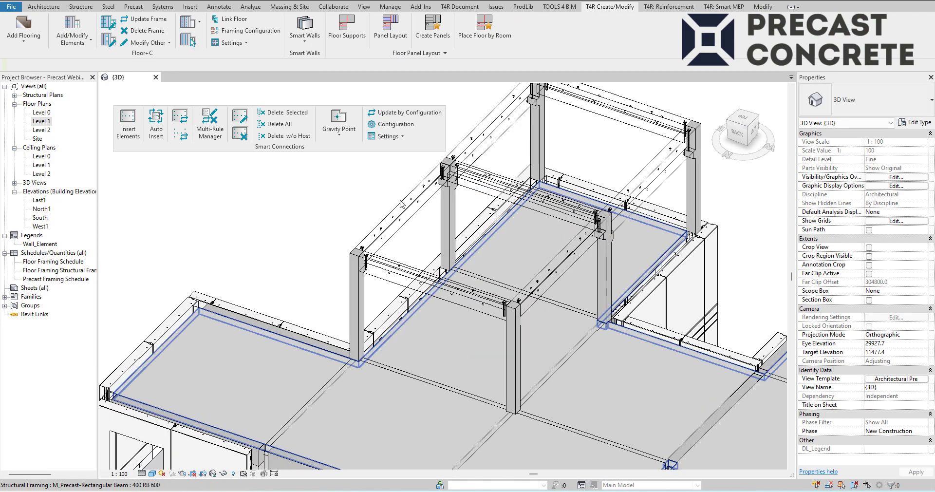
{"action": "scroll", "coordinate": [504, 270], "scroll_direction": "up", "scroll_amount": 5}
{"action": "scroll", "coordinate": [503, 270], "scroll_direction": "down", "scroll_amount": 5}
{"action": "scroll", "coordinate": [485, 266], "scroll_direction": "up", "scroll_amount": 5}
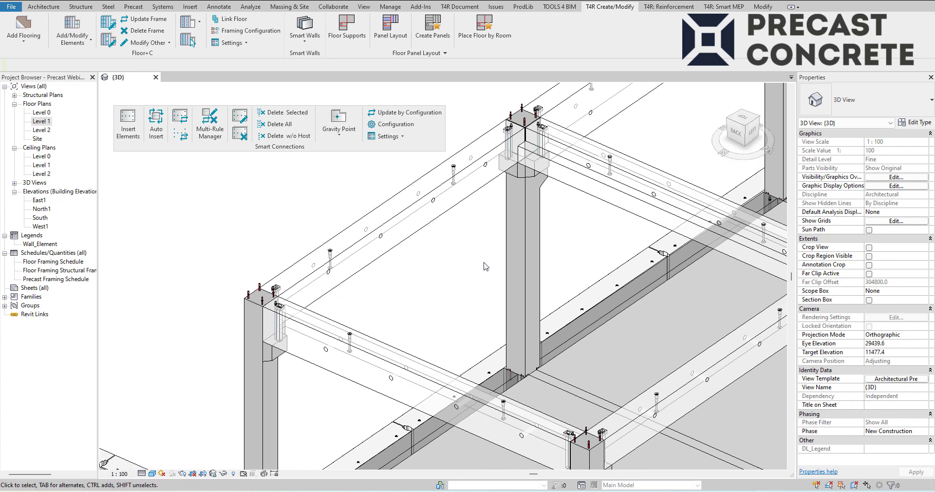
Step: Create a gravity point for the outer 400 RB 600 roof beam and check its position between the lifting anchors
{"action": "left_click", "coordinate": [406, 242]}
{"action": "middle_click_drag", "start_coordinate": [479, 247], "coordinate": [503, 313], "text": "shift"}
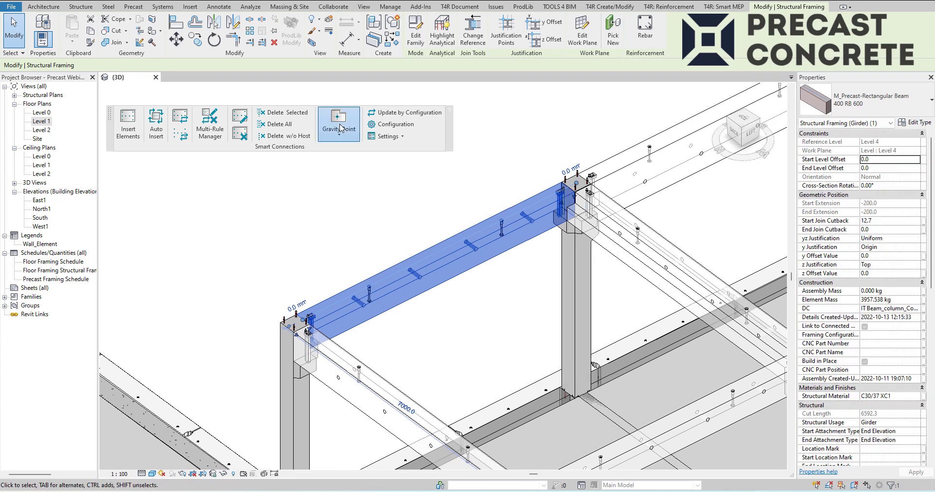
{"action": "left_click", "coordinate": [340, 127]}
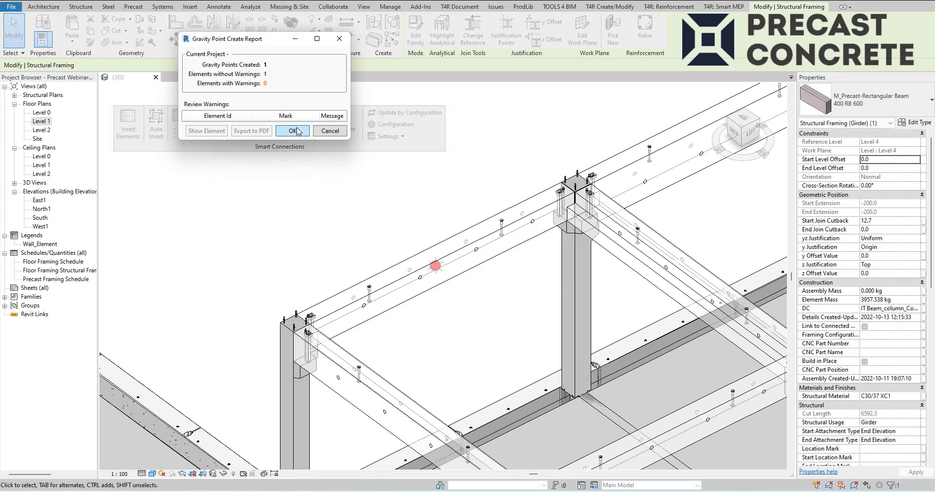
{"action": "left_click", "coordinate": [297, 131]}
{"action": "scroll", "coordinate": [496, 228], "scroll_direction": "up", "scroll_amount": 5}
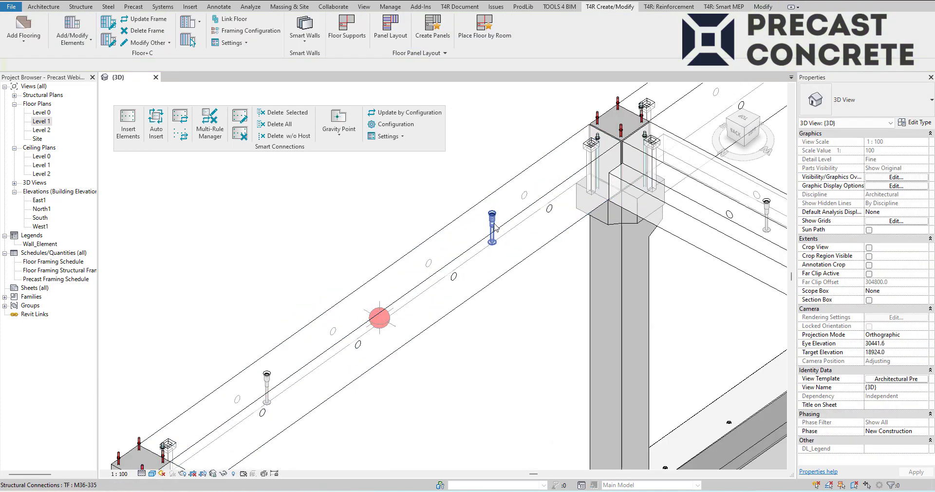
{"action": "scroll", "coordinate": [398, 299], "scroll_direction": "down", "scroll_amount": 2}
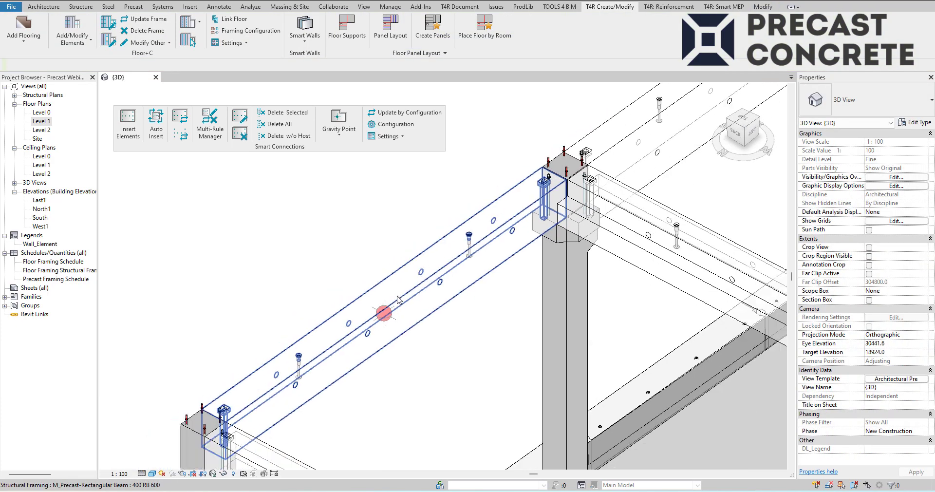
{"action": "scroll", "coordinate": [399, 298], "scroll_direction": "down", "scroll_amount": 3}
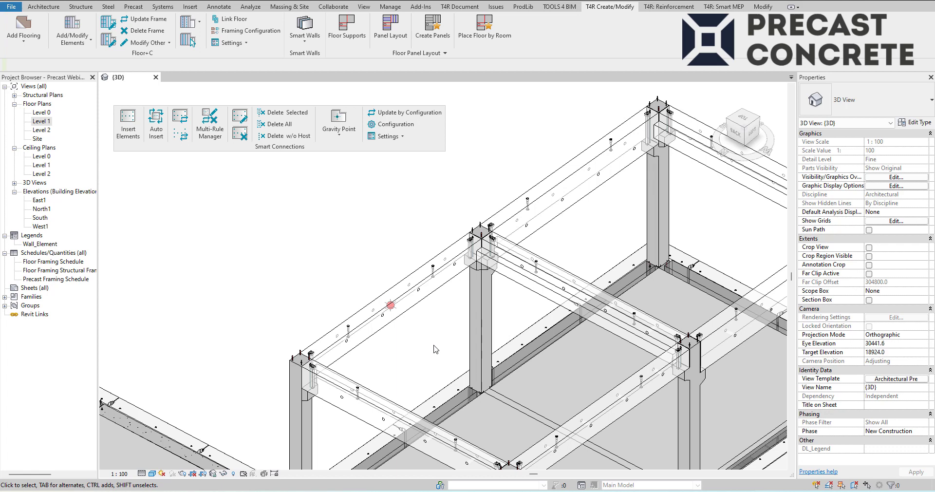
Step: Return the Smart Connections panel to the ribbon and float the Floor Panel Layout panel over the 3D view
{"action": "middle_click_drag", "start_coordinate": [461, 347], "coordinate": [454, 255]}
{"action": "scroll", "coordinate": [456, 253], "scroll_direction": "down", "scroll_amount": 3}
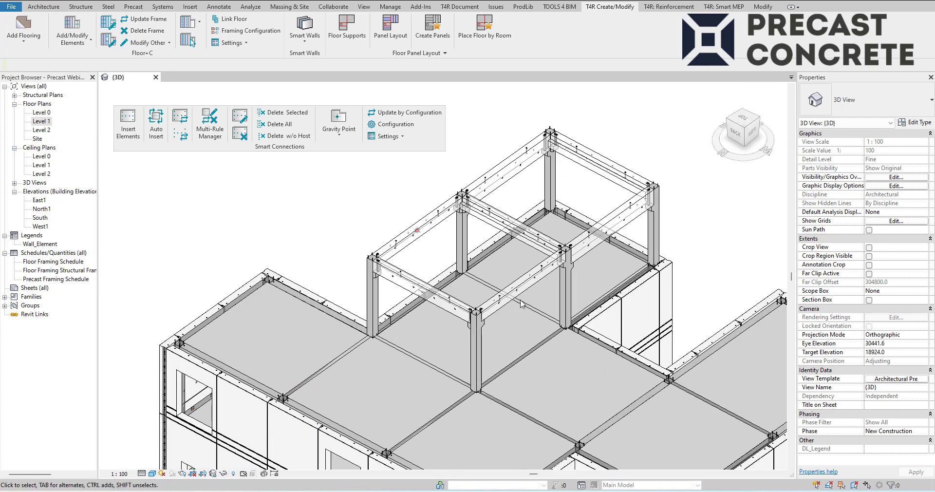
{"action": "middle_click_drag", "start_coordinate": [567, 273], "coordinate": [562, 200]}
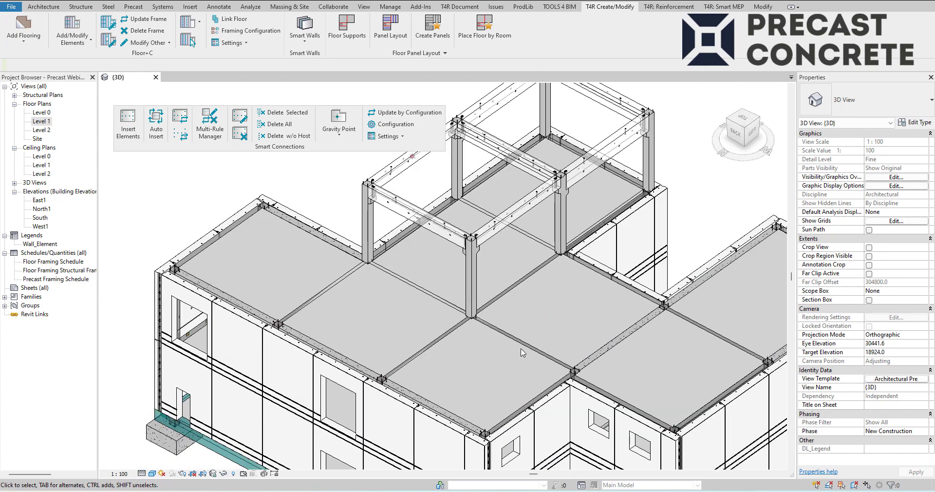
{"action": "middle_click_drag", "start_coordinate": [526, 328], "coordinate": [555, 296], "text": "shift"}
{"action": "middle_click_drag", "start_coordinate": [558, 332], "coordinate": [562, 265]}
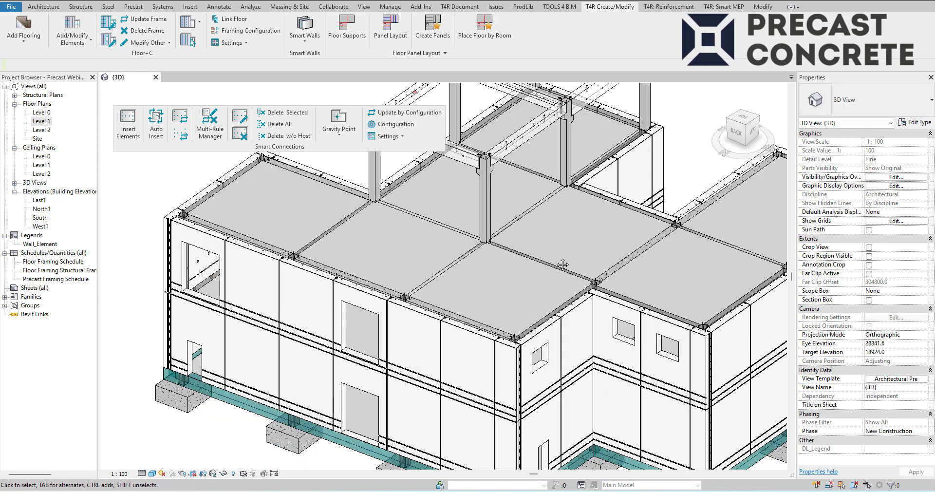
{"action": "scroll", "coordinate": [547, 271], "scroll_direction": "down", "scroll_amount": 3}
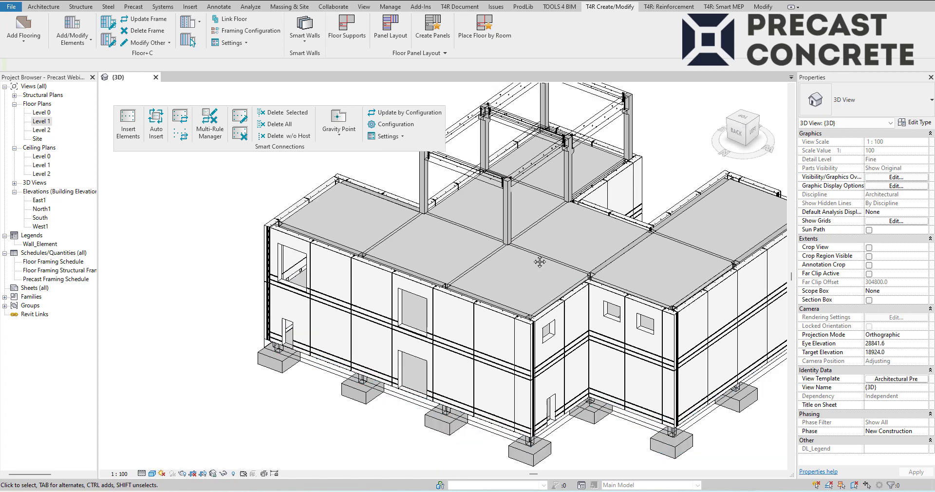
{"action": "mouse_move", "coordinate": [547, 271]}
{"action": "middle_mouse_down", "text": "shift"}
{"action": "mouse_move", "coordinate": [539, 273]}
{"action": "mouse_move", "coordinate": [543, 261]}
{"action": "middle_mouse_up", "text": "shift"}
{"action": "scroll", "coordinate": [543, 262], "scroll_direction": "up", "scroll_amount": 1}
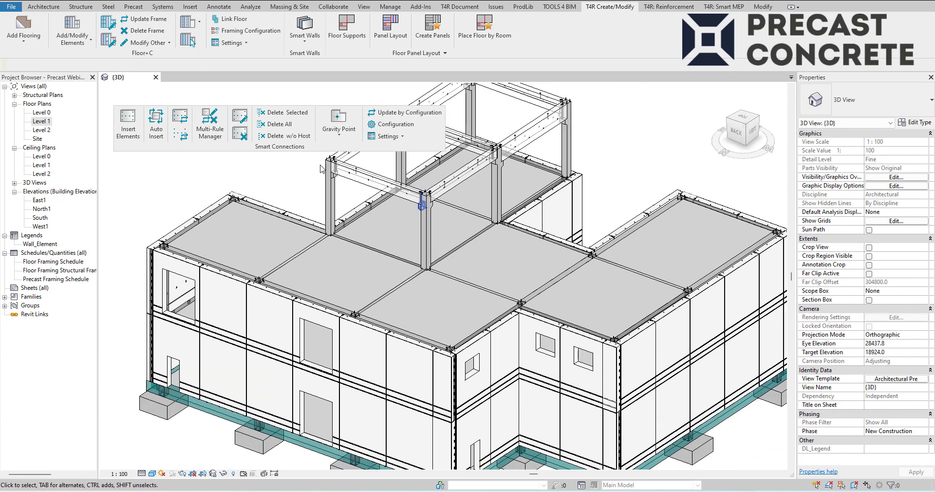
{"action": "left_click", "coordinate": [450, 111]}
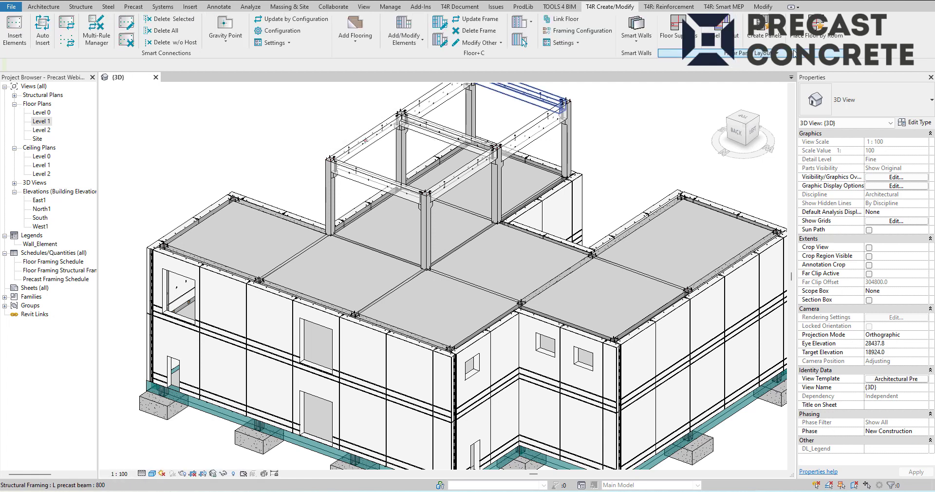
{"action": "left_click_drag", "start_coordinate": [794, 54], "coordinate": [257, 168]}
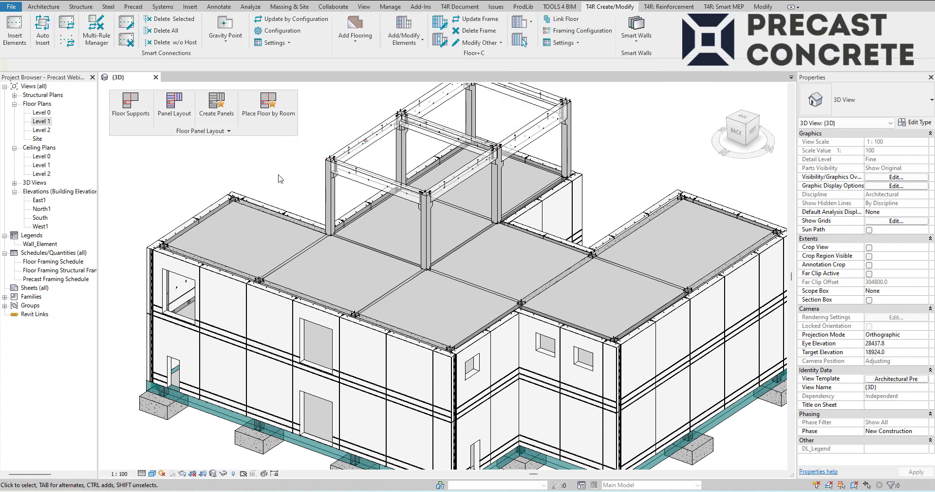
Step: Select the Level 3 Generic 300mm floor, open its Floor Supports commands, and move them clear of the model
{"action": "scroll", "coordinate": [312, 195], "scroll_direction": "down", "scroll_amount": 3}
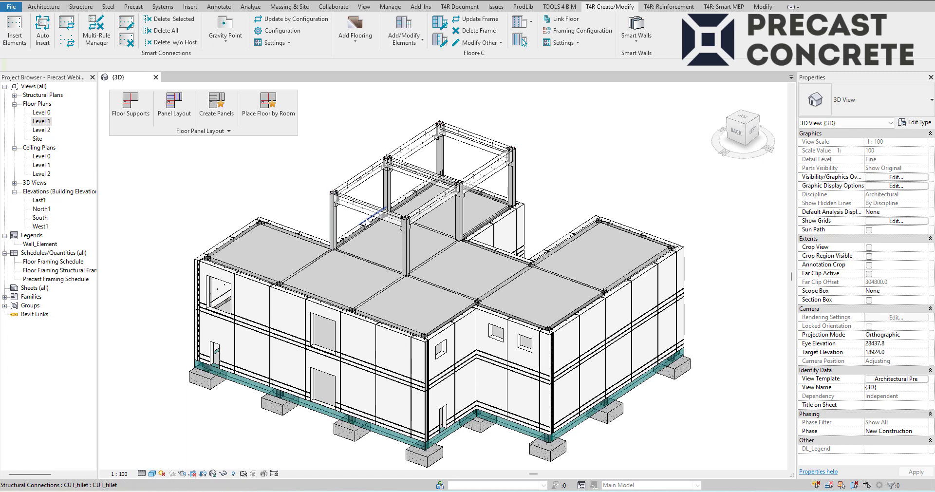
{"action": "scroll", "coordinate": [400, 219], "scroll_direction": "up", "scroll_amount": 3}
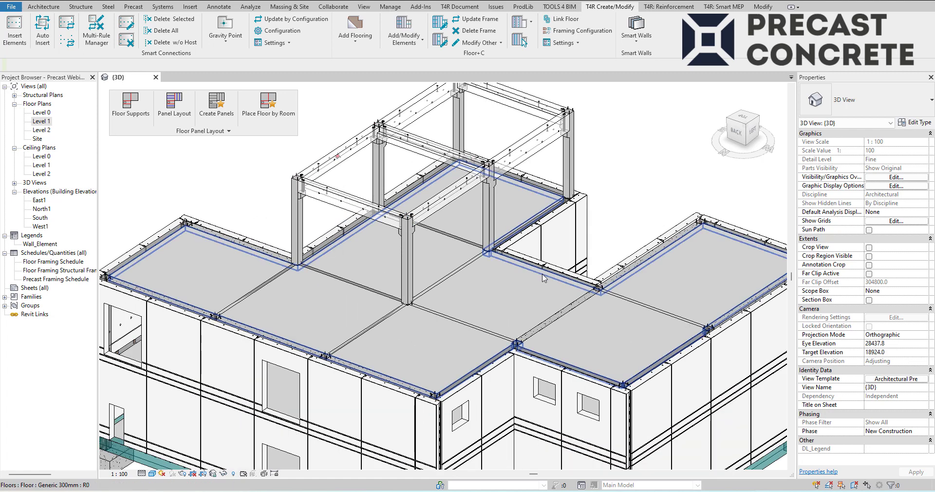
{"action": "left_click", "coordinate": [543, 275]}
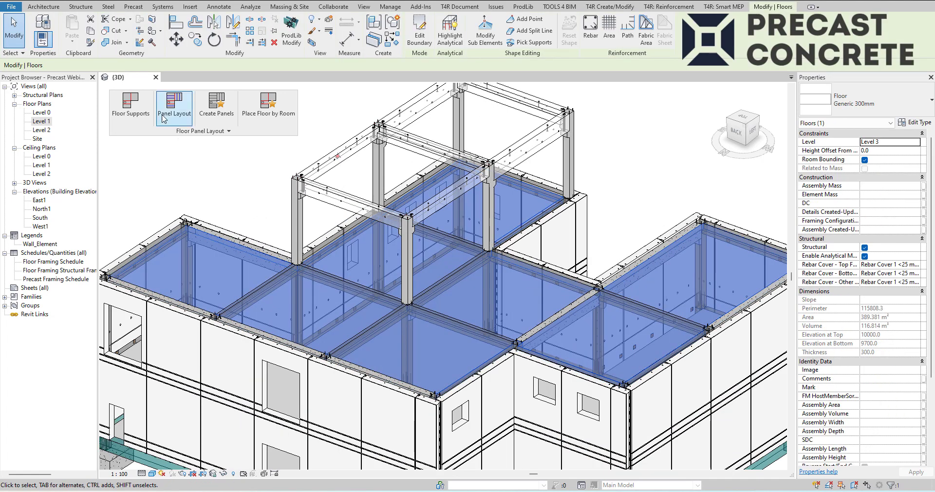
{"action": "left_click", "coordinate": [148, 109]}
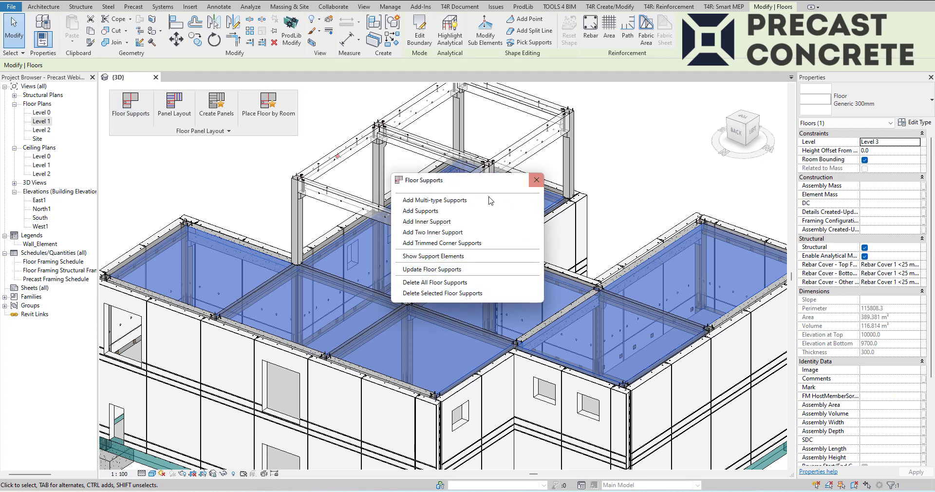
{"action": "left_click_drag", "start_coordinate": [404, 179], "coordinate": [42, 151]}
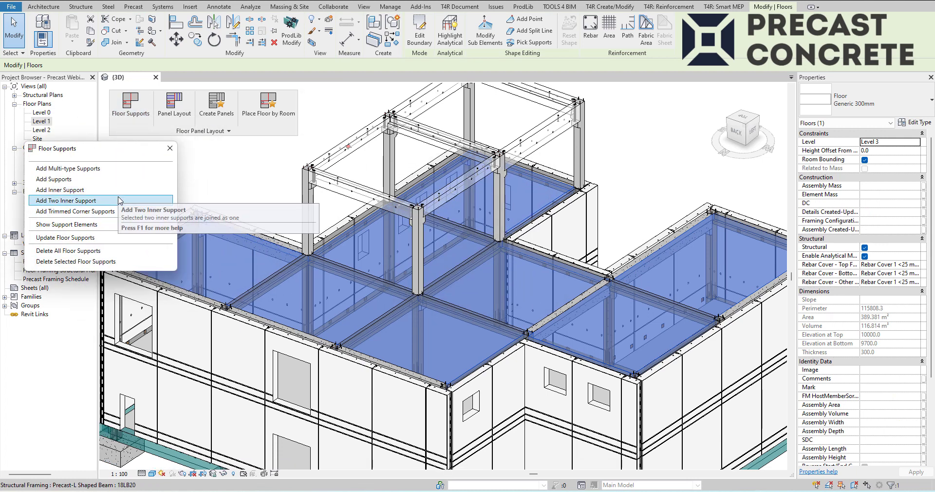
Step: Add supports to the selected floor by picking the eight interior beams that divide it into bays
{"action": "left_click", "coordinate": [117, 183]}
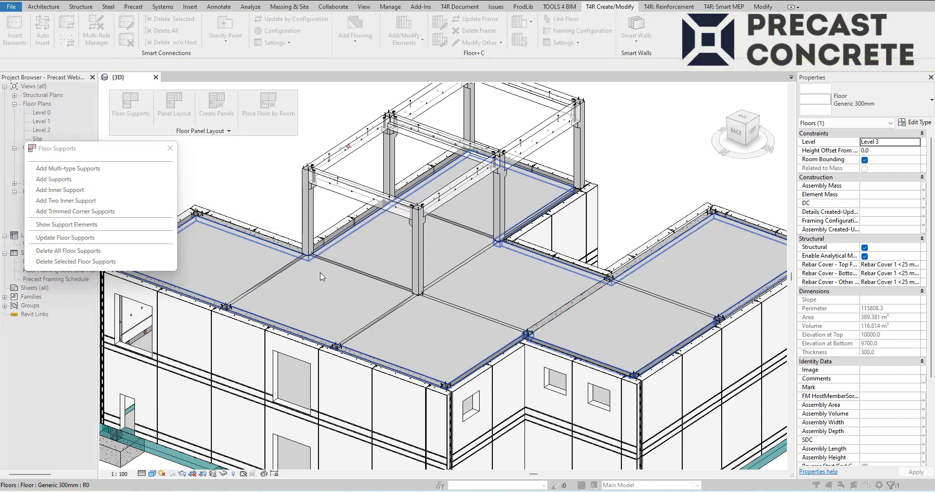
{"action": "left_click", "coordinate": [279, 273]}
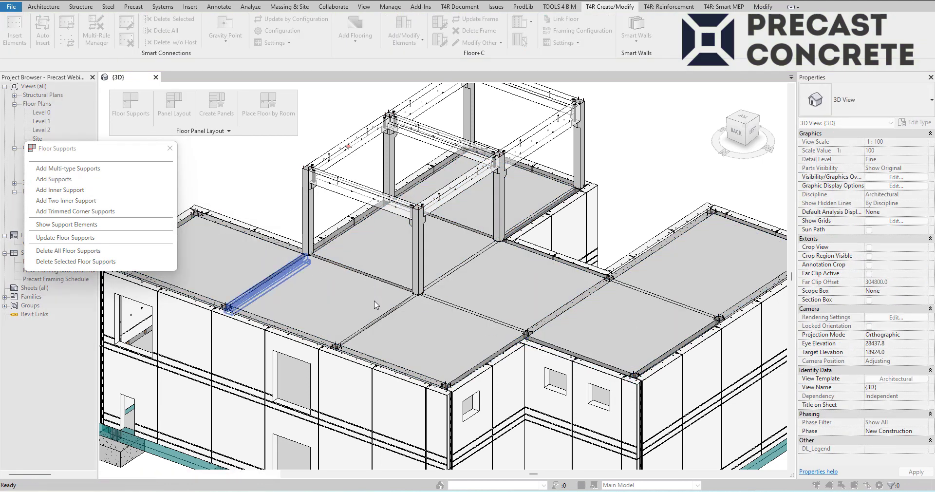
{"action": "left_click", "coordinate": [383, 317]}
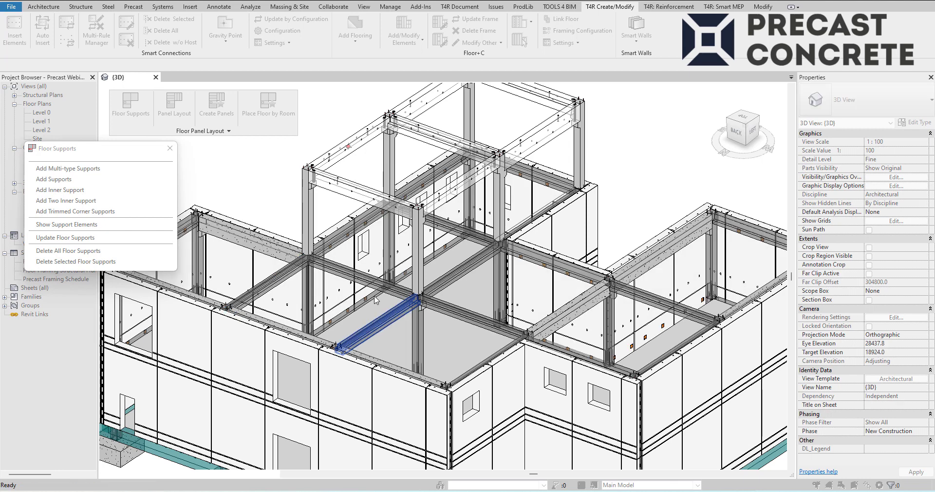
{"action": "left_click", "coordinate": [375, 283]}
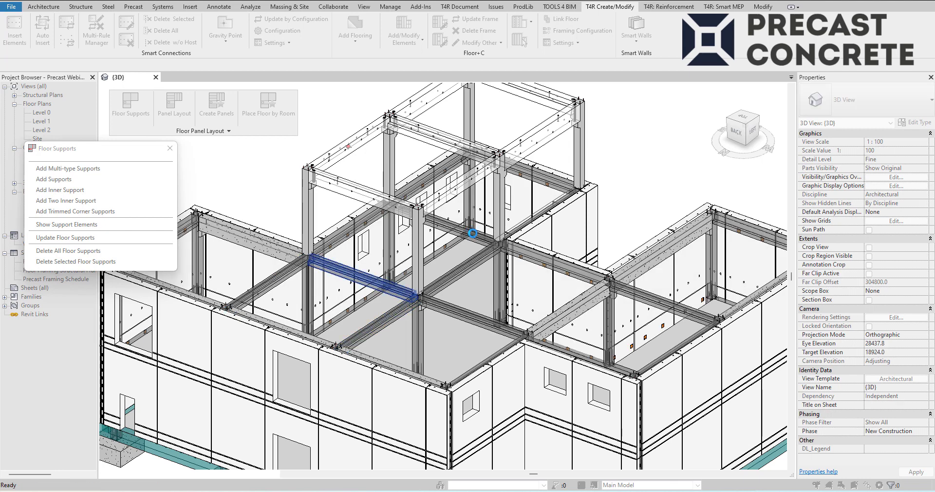
{"action": "left_click", "coordinate": [472, 233]}
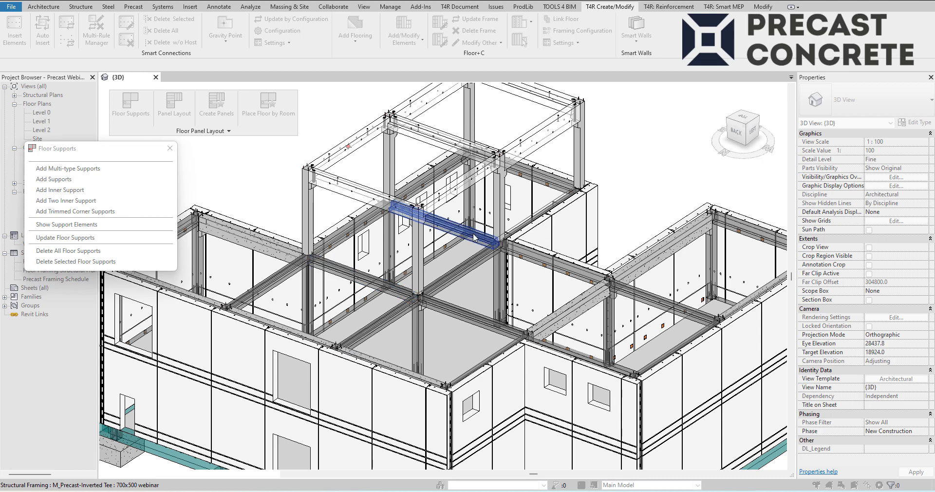
{"action": "left_click", "coordinate": [467, 266]}
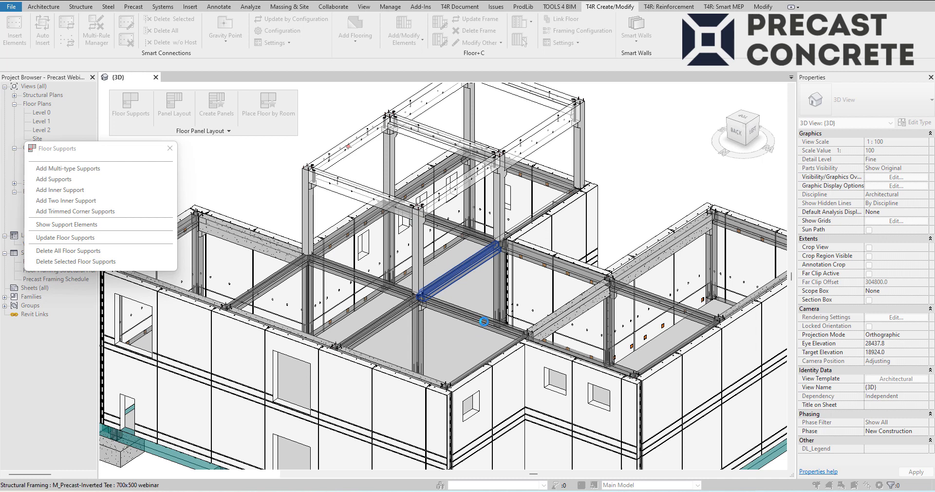
{"action": "left_click", "coordinate": [484, 326]}
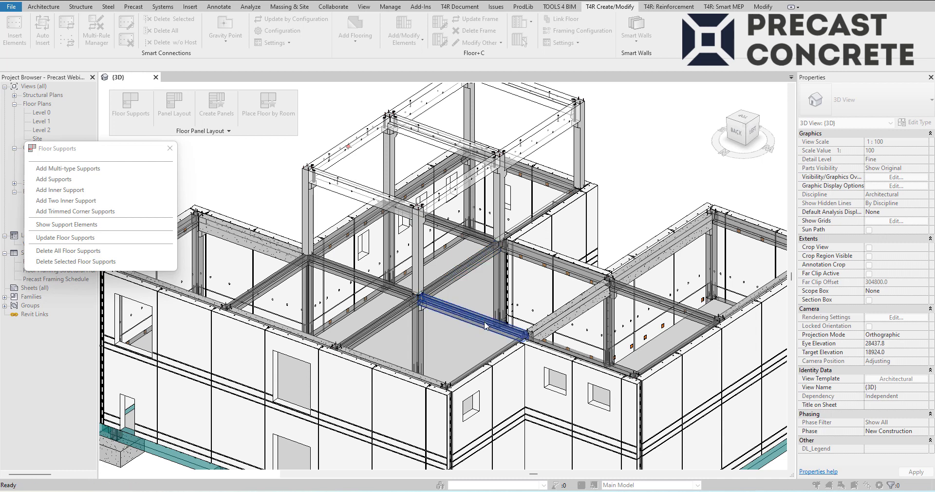
{"action": "left_click", "coordinate": [585, 304]}
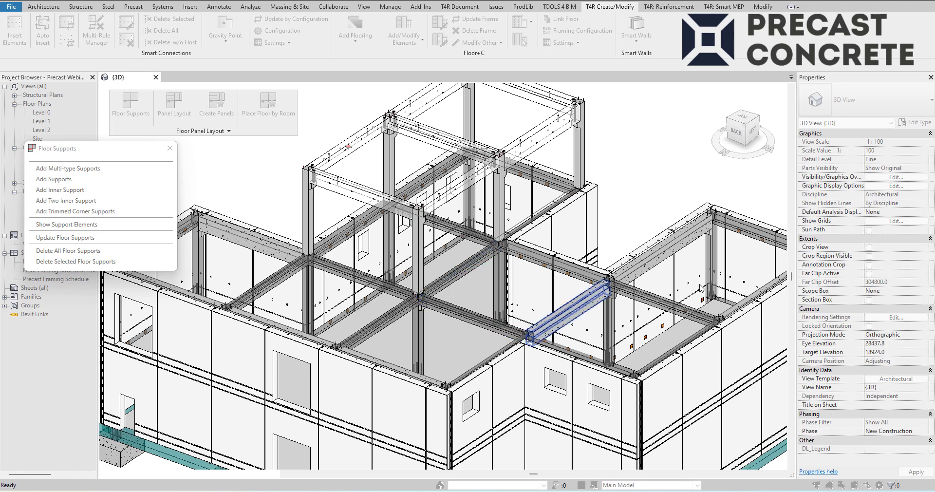
{"action": "left_click", "coordinate": [669, 303]}
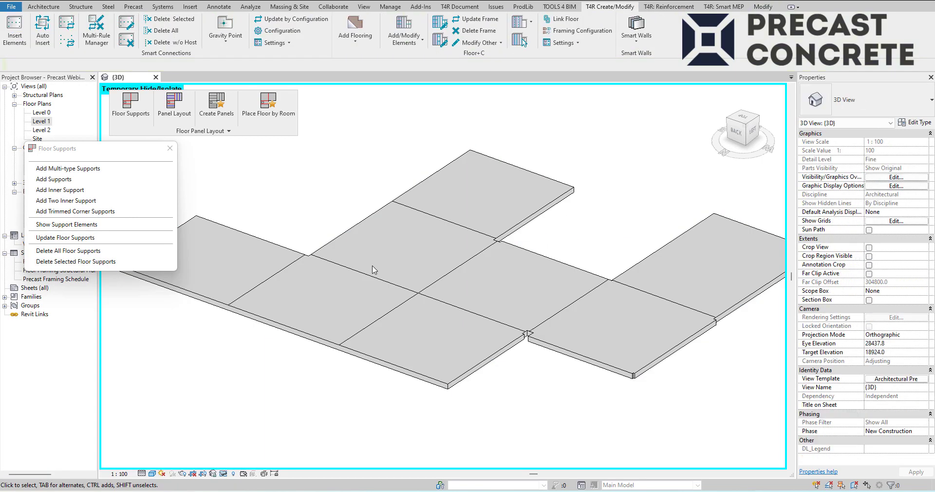
Step: Examine the isolated floor and its support division lines, and close the Floor Supports commands
{"action": "left_click", "coordinate": [428, 321]}
{"action": "scroll", "coordinate": [372, 264], "scroll_direction": "up", "scroll_amount": 5}
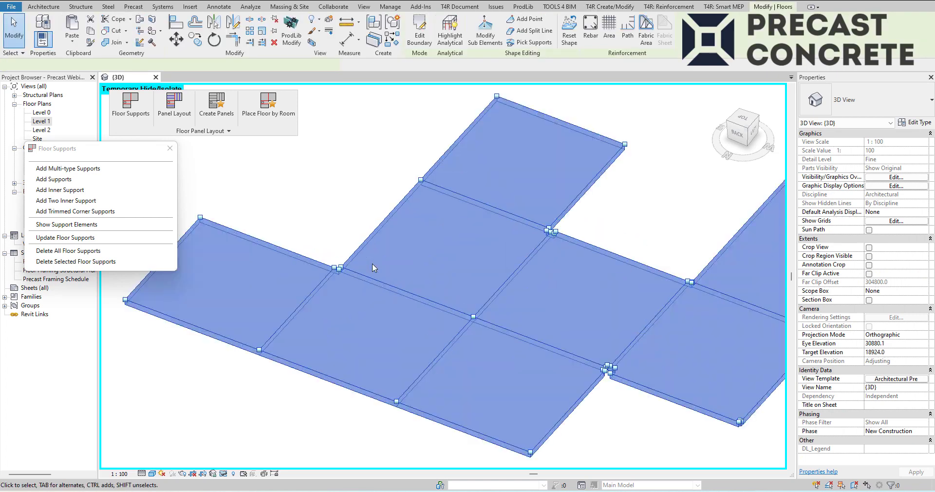
{"action": "scroll", "coordinate": [427, 247], "scroll_direction": "down", "scroll_amount": 4}
{"action": "middle_click_drag", "start_coordinate": [497, 261], "coordinate": [465, 256], "text": "shift"}
{"action": "scroll", "coordinate": [442, 214], "scroll_direction": "up", "scroll_amount": 2}
{"action": "left_click", "coordinate": [390, 177]}
{"action": "left_click", "coordinate": [170, 148]}
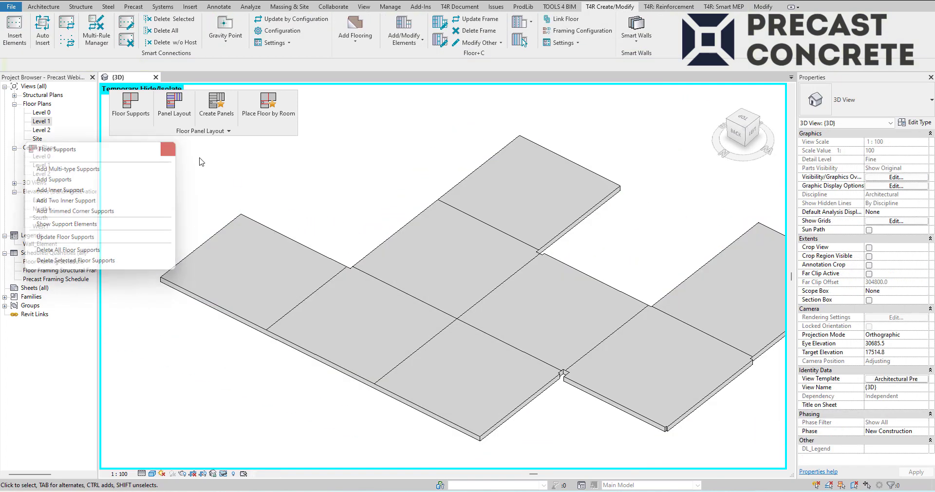
{"action": "scroll", "coordinate": [390, 194], "scroll_direction": "down", "scroll_amount": 2}
{"action": "middle_click_drag", "start_coordinate": [390, 194], "coordinate": [412, 215], "text": "shift"}
{"action": "scroll", "coordinate": [419, 244], "scroll_direction": "up", "scroll_amount": 3}
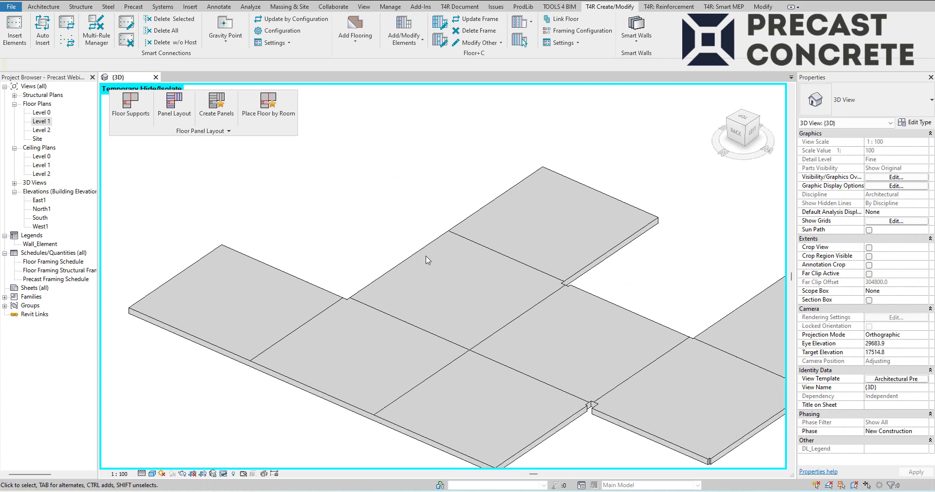
Step: Create the panel layout for the whole Level 3 floor, then close the layout planning commands and clear the selection
{"action": "left_click", "coordinate": [423, 254]}
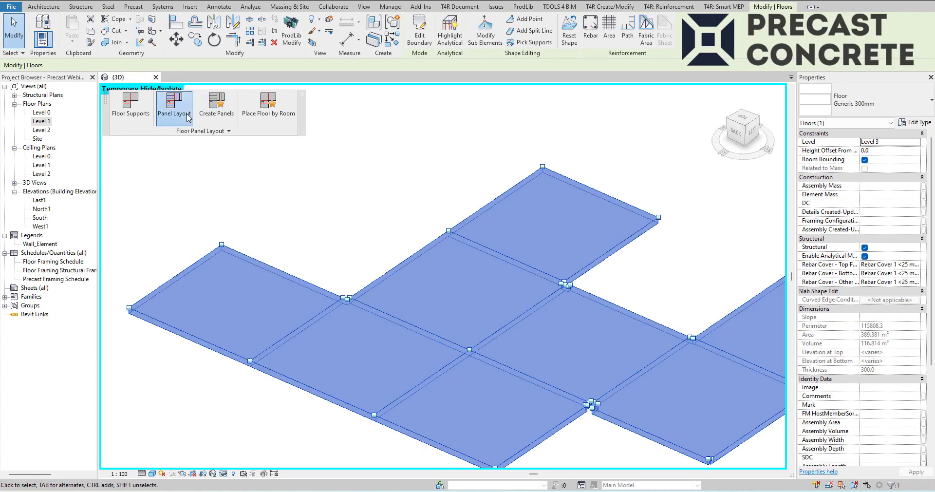
{"action": "left_click", "coordinate": [189, 125]}
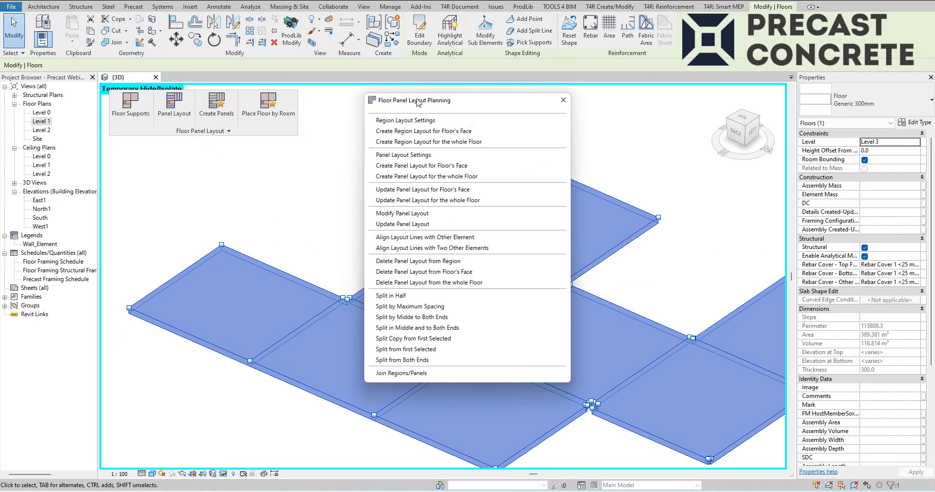
{"action": "left_click_drag", "start_coordinate": [414, 102], "coordinate": [97, 107]}
{"action": "scroll", "coordinate": [376, 187], "scroll_direction": "down", "scroll_amount": 2}
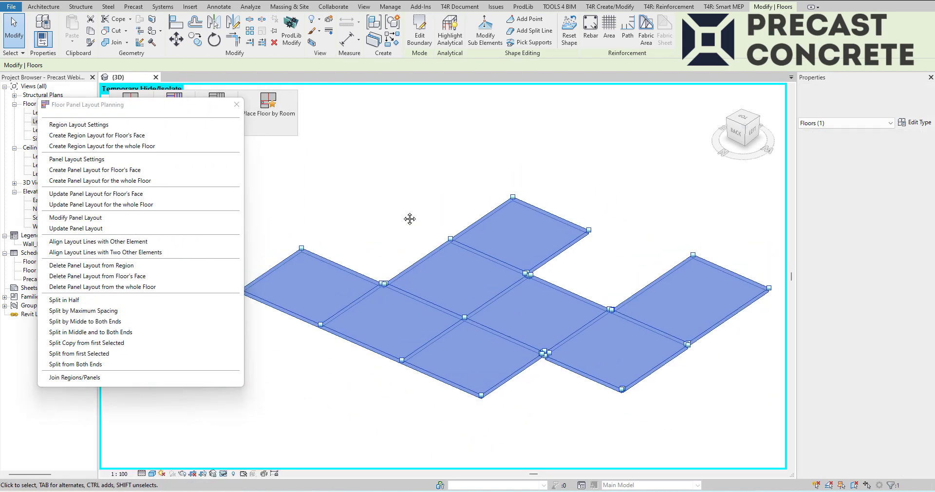
{"action": "scroll", "coordinate": [453, 225], "scroll_direction": "down", "scroll_amount": 1}
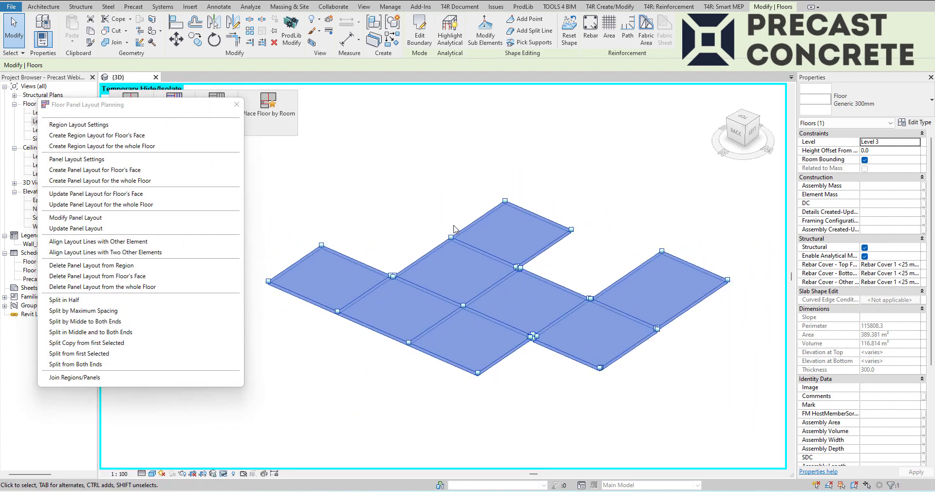
{"action": "scroll", "coordinate": [448, 227], "scroll_direction": "up", "scroll_amount": 1}
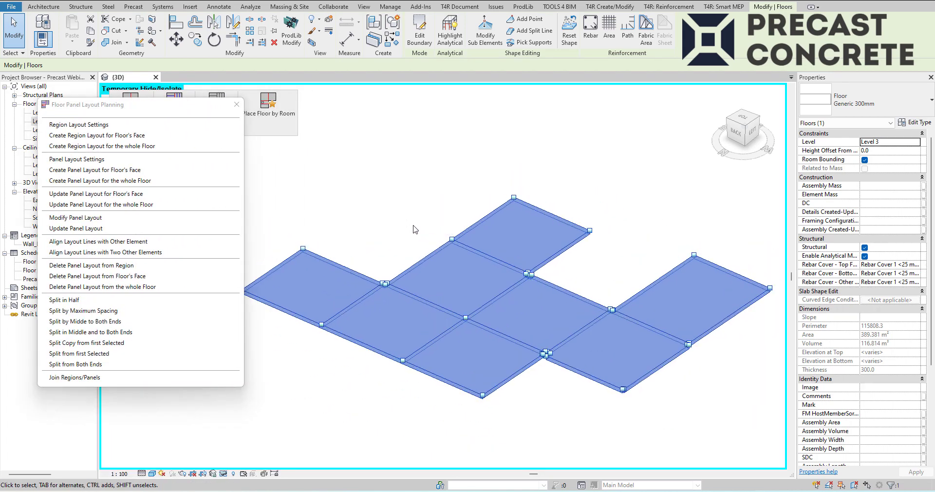
{"action": "left_click", "coordinate": [223, 183]}
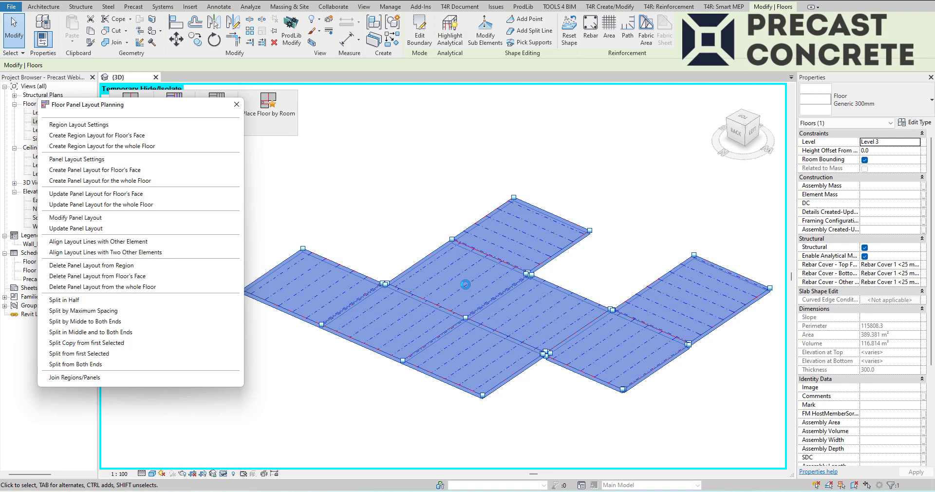
{"action": "left_click", "coordinate": [236, 105]}
{"action": "scroll", "coordinate": [412, 232], "scroll_direction": "up", "scroll_amount": 2}
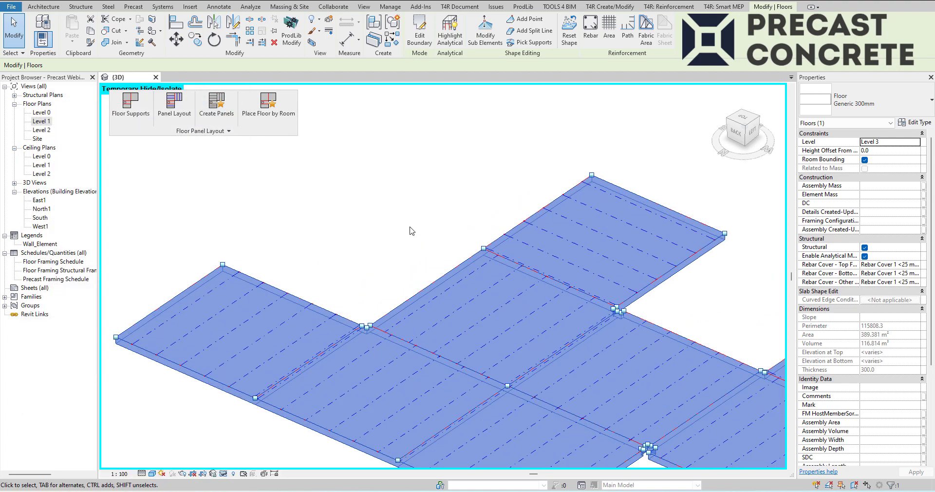
{"action": "key", "text": "Escape"}
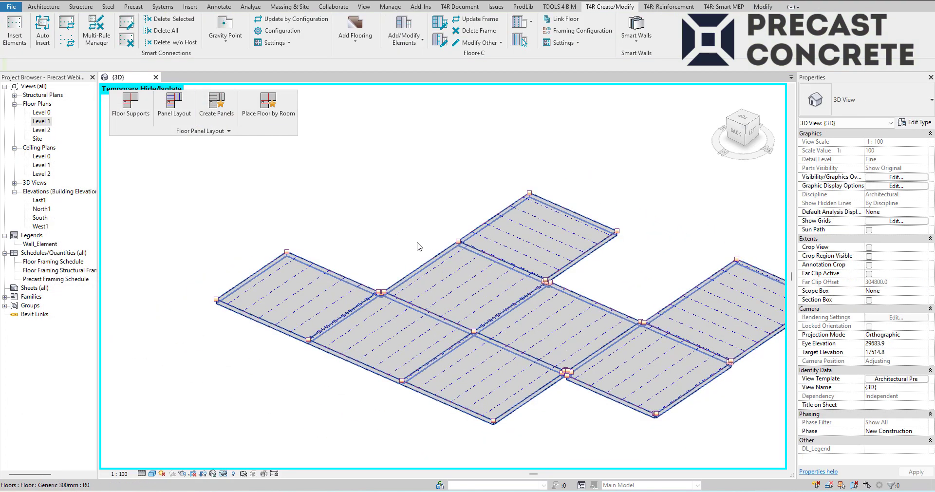
Step: Create panels for the whole floor from its panel layout and accept the analytical model warnings
{"action": "left_click", "coordinate": [420, 247]}
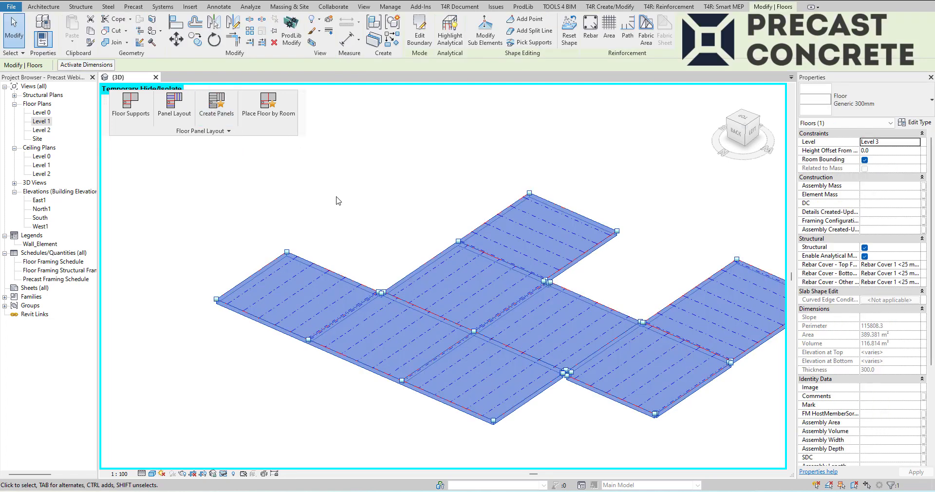
{"action": "left_click_drag", "start_coordinate": [422, 166], "coordinate": [58, 126]}
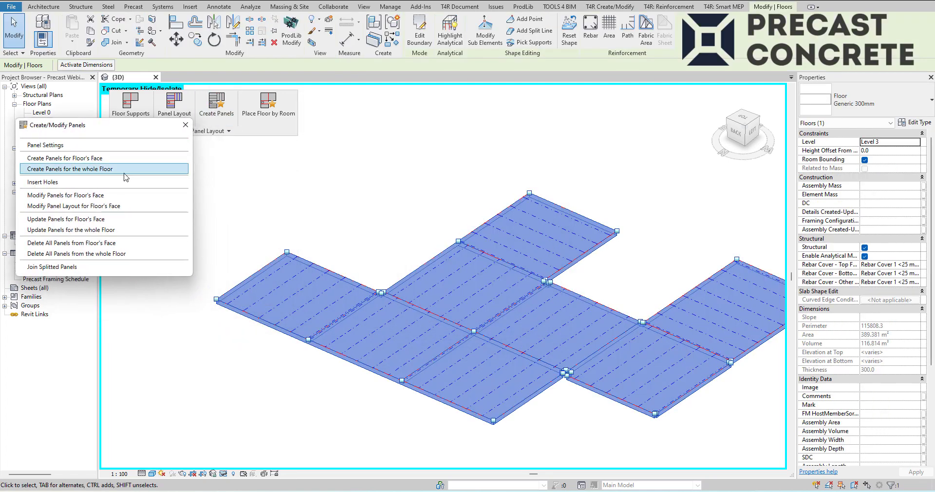
{"action": "left_click", "coordinate": [130, 169]}
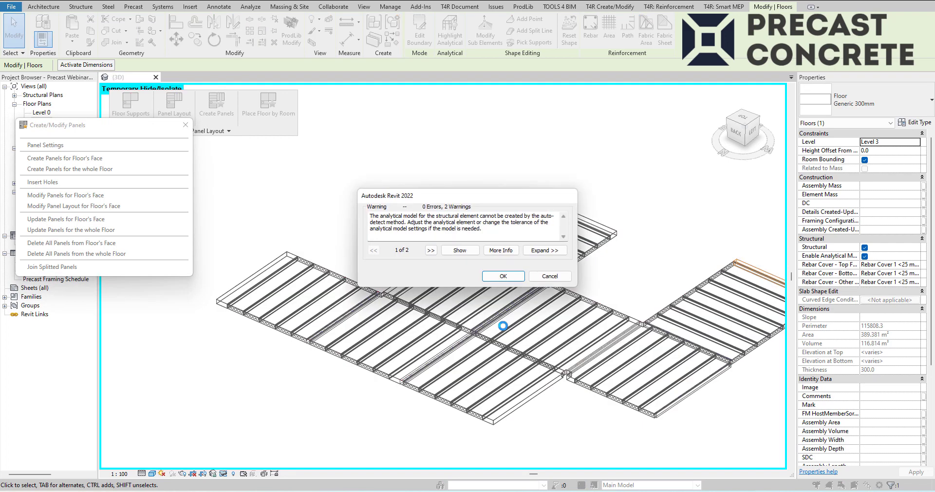
{"action": "left_click", "coordinate": [498, 276]}
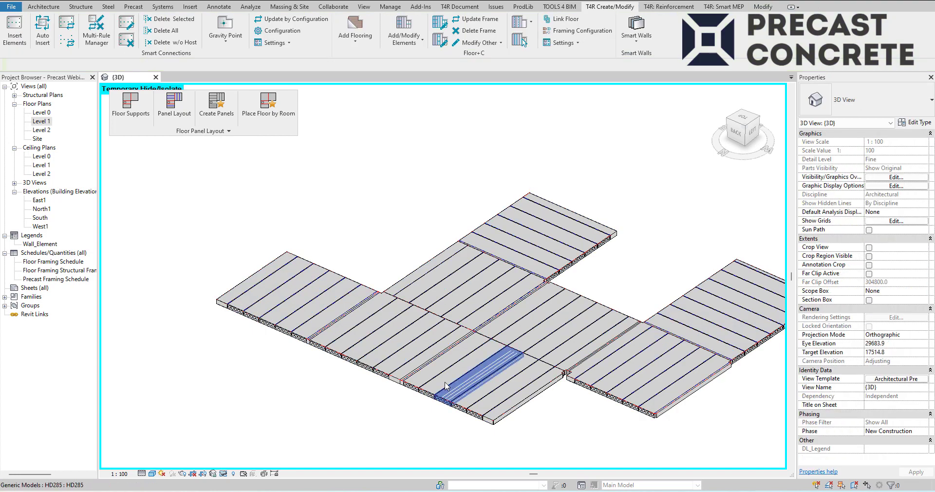
Step: Examine the HD285 panels along the floor edge and the narrow floor strip beside them between two bays
{"action": "scroll", "coordinate": [442, 379], "scroll_direction": "up", "scroll_amount": 2}
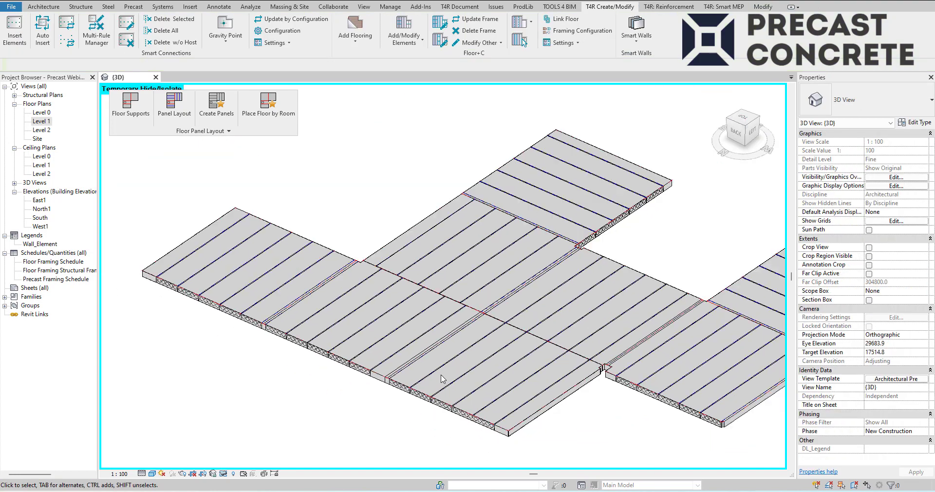
{"action": "left_click", "coordinate": [501, 437]}
{"action": "left_click", "coordinate": [501, 441]}
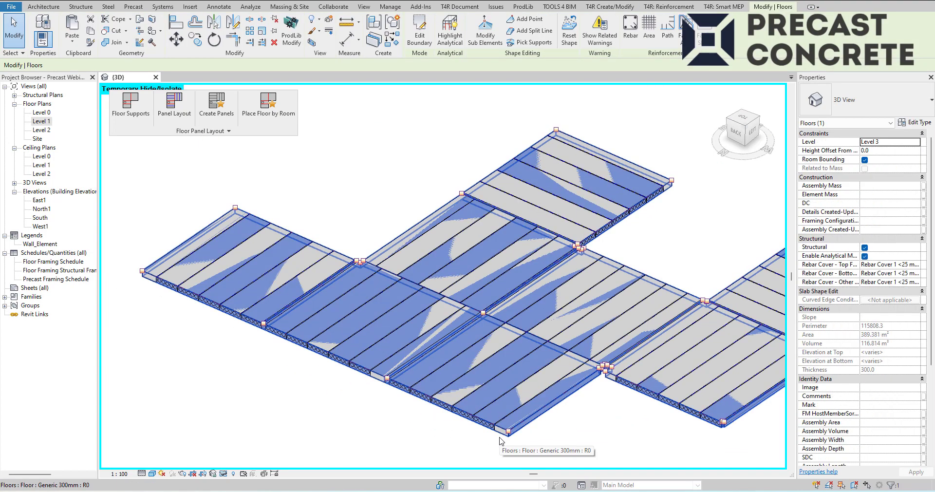
{"action": "left_click", "coordinate": [429, 450]}
{"action": "scroll", "coordinate": [378, 398], "scroll_direction": "up", "scroll_amount": 5}
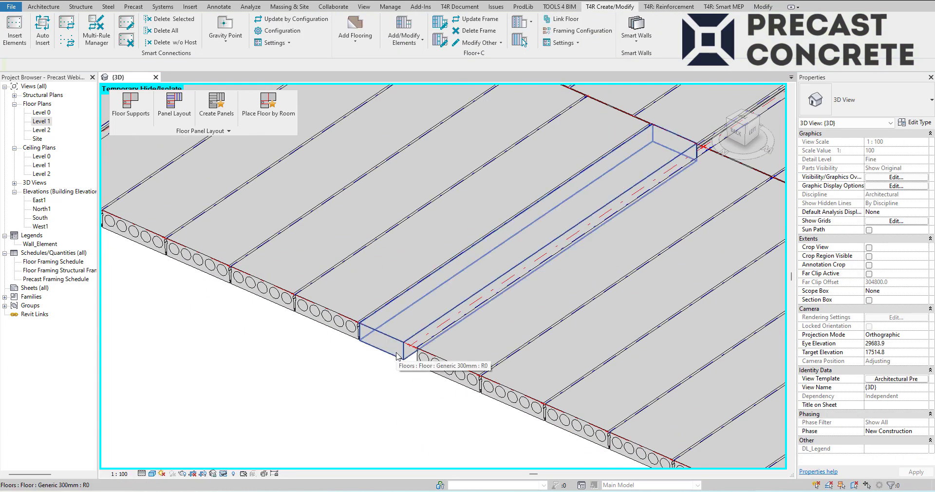
{"action": "scroll", "coordinate": [399, 356], "scroll_direction": "down", "scroll_amount": 2}
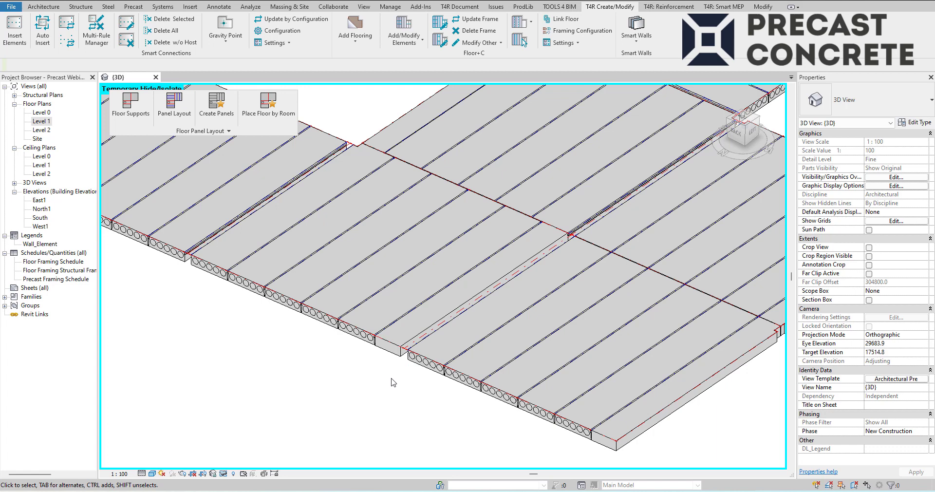
{"action": "scroll", "coordinate": [392, 376], "scroll_direction": "down", "scroll_amount": 2}
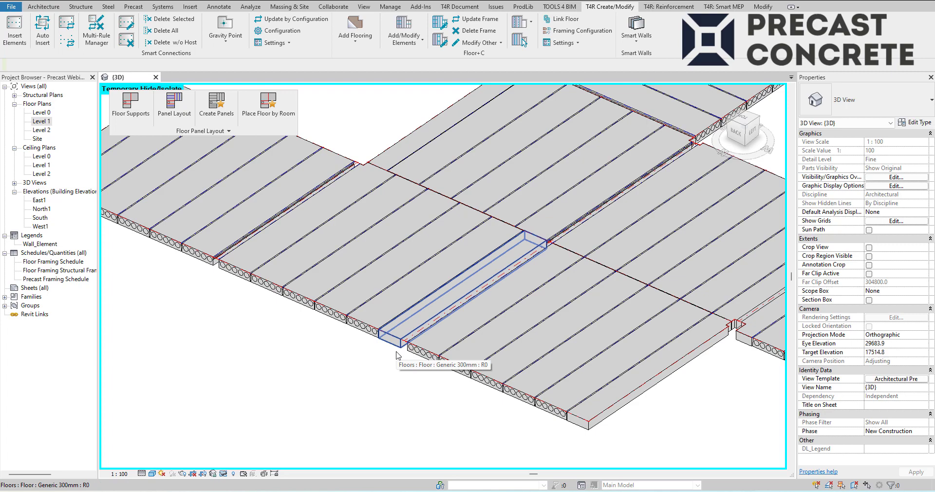
{"action": "scroll", "coordinate": [346, 323], "scroll_direction": "up", "scroll_amount": 6}
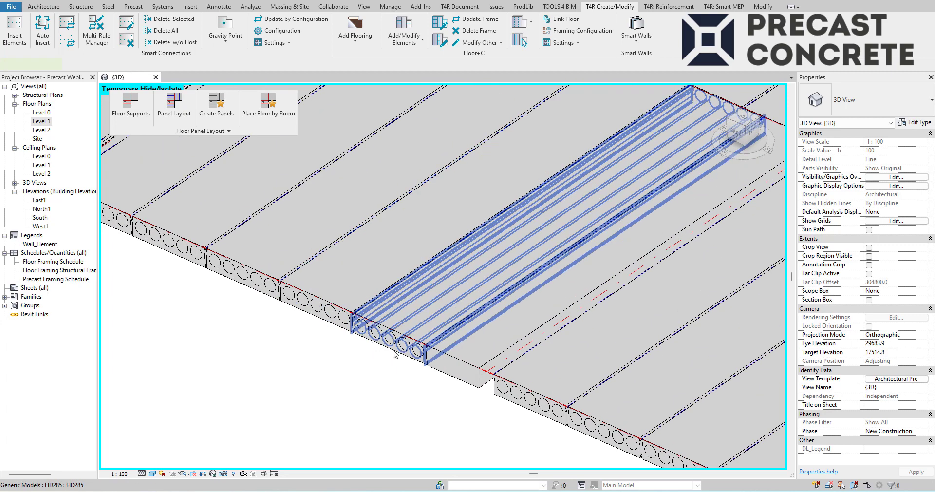
Step: Examine the generated hollow-core panels across the whole isolated floor, from several directions and close up at the bay joints
{"action": "left_click", "coordinate": [393, 350]}
{"action": "scroll", "coordinate": [400, 355], "scroll_direction": "down", "scroll_amount": 7}
{"action": "left_click", "coordinate": [351, 377]}
{"action": "scroll", "coordinate": [355, 377], "scroll_direction": "down", "scroll_amount": 3}
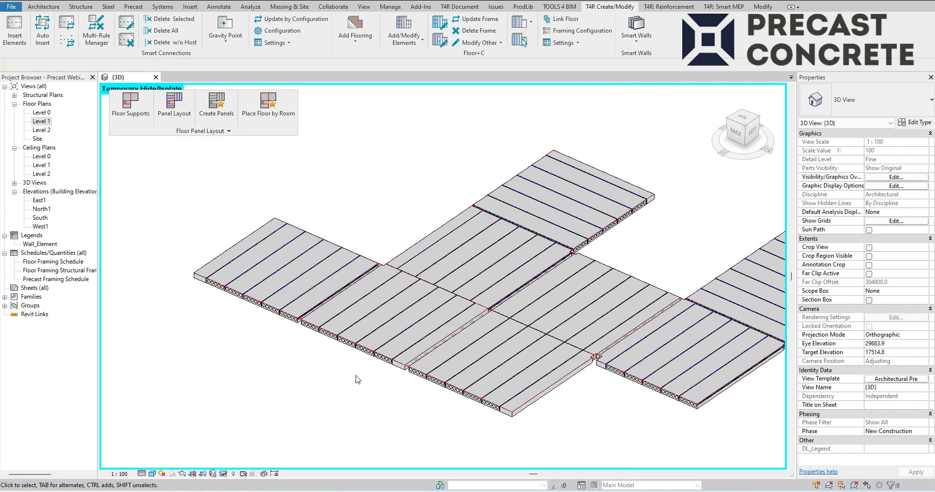
{"action": "middle_click_drag", "start_coordinate": [416, 408], "coordinate": [334, 378]}
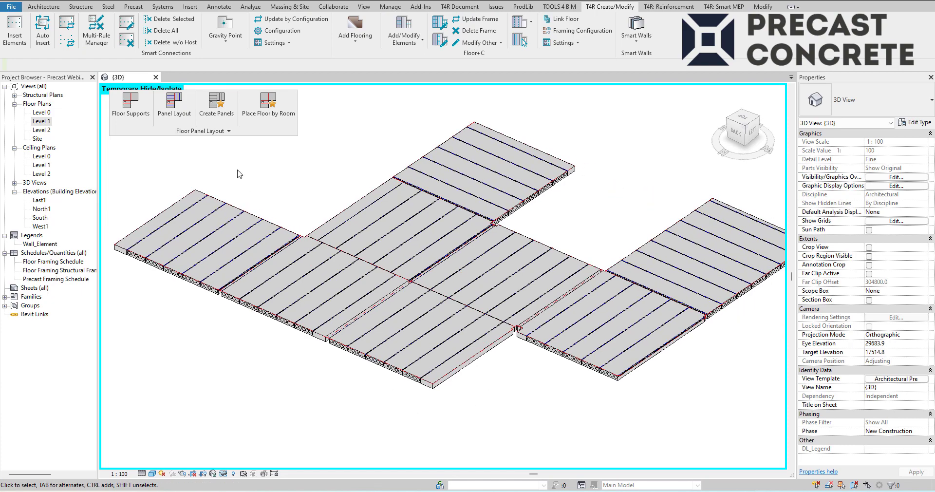
{"action": "middle_click_drag", "start_coordinate": [301, 175], "coordinate": [291, 249]}
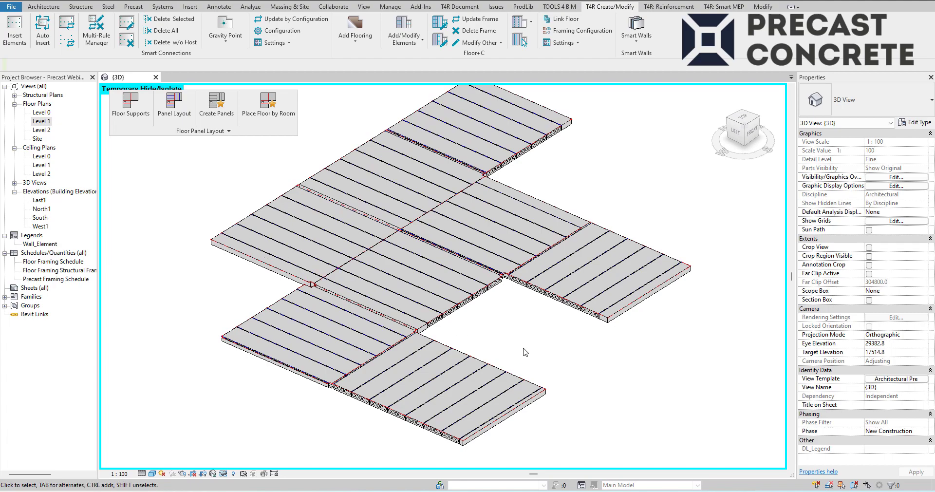
{"action": "middle_click_drag", "start_coordinate": [502, 344], "coordinate": [509, 396], "text": "shift"}
{"action": "scroll", "coordinate": [501, 284], "scroll_direction": "up", "scroll_amount": 4}
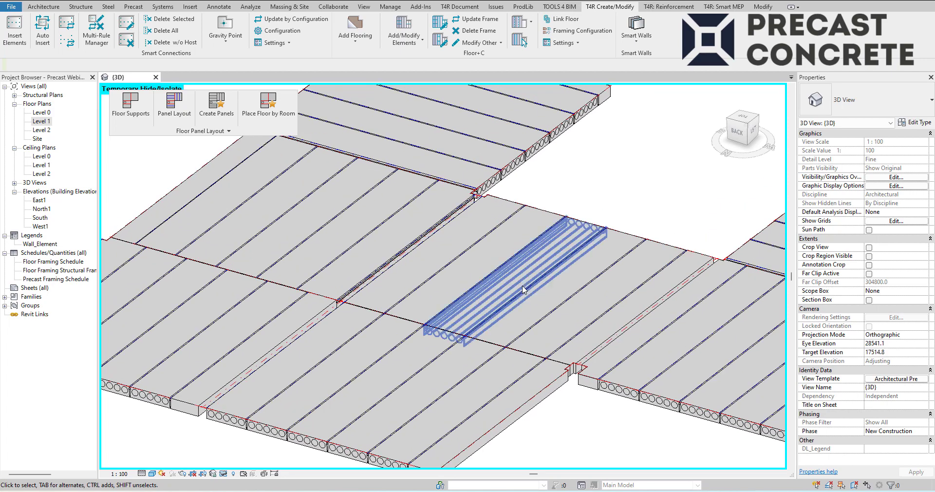
{"action": "scroll", "coordinate": [522, 287], "scroll_direction": "down", "scroll_amount": 3}
{"action": "middle_click_drag", "start_coordinate": [523, 289], "coordinate": [529, 308], "text": "shift"}
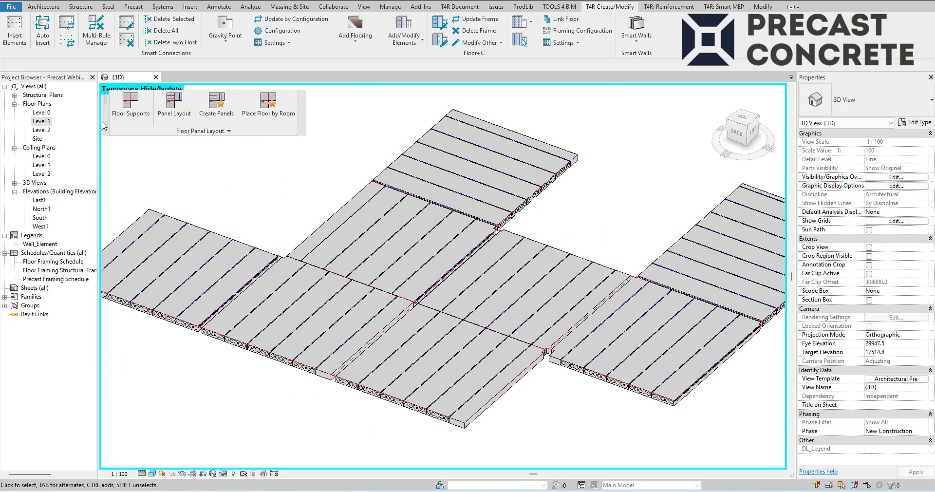
Step: Dock the floating floor panel layout commands and reset the temporary isolation to show the whole building
{"action": "left_click", "coordinate": [302, 97]}
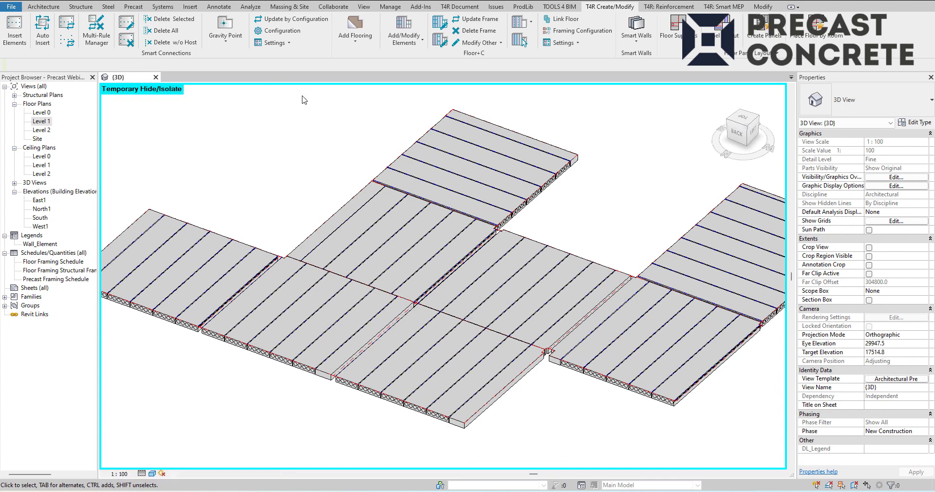
{"action": "scroll", "coordinate": [323, 155], "scroll_direction": "down", "scroll_amount": 2}
{"action": "middle_click_drag", "start_coordinate": [324, 154], "coordinate": [320, 182]}
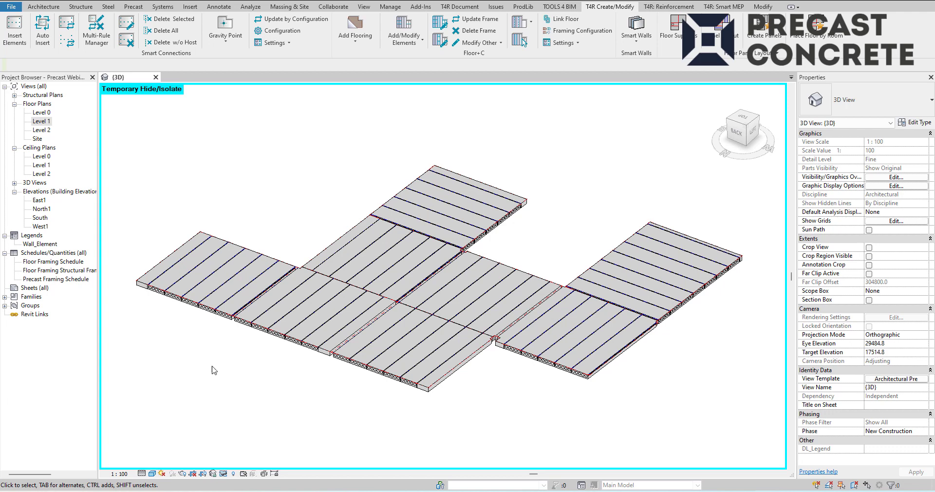
{"action": "scroll", "coordinate": [215, 341], "scroll_direction": "up", "scroll_amount": 3}
{"action": "scroll", "coordinate": [345, 403], "scroll_direction": "down", "scroll_amount": 2}
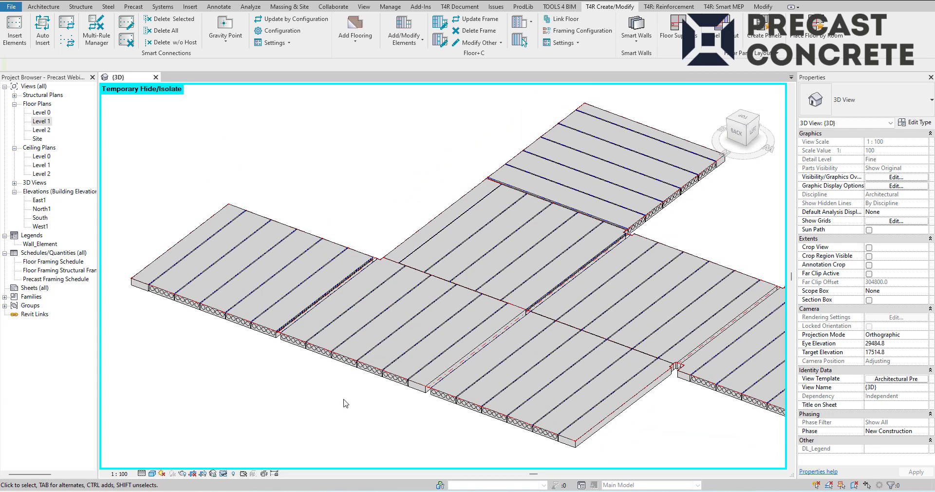
{"action": "middle_click_drag", "start_coordinate": [341, 424], "coordinate": [322, 408]}
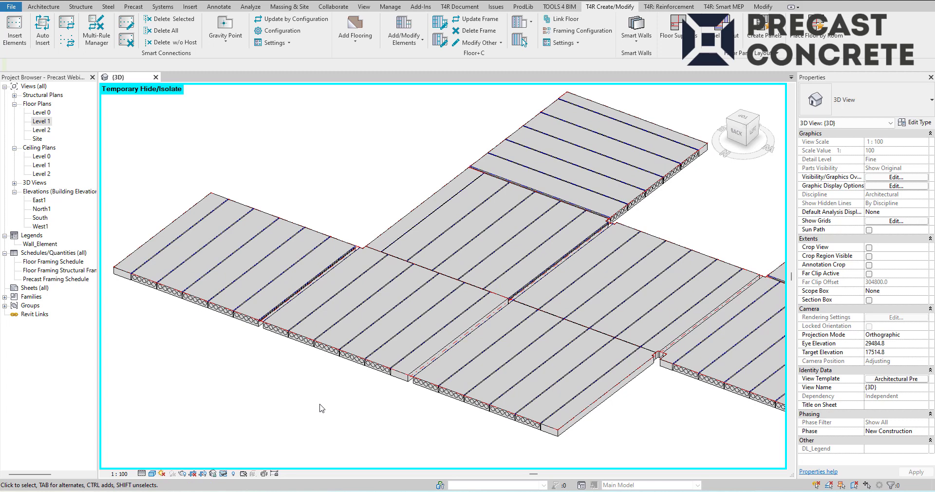
{"action": "scroll", "coordinate": [385, 332], "scroll_direction": "down", "scroll_amount": 3}
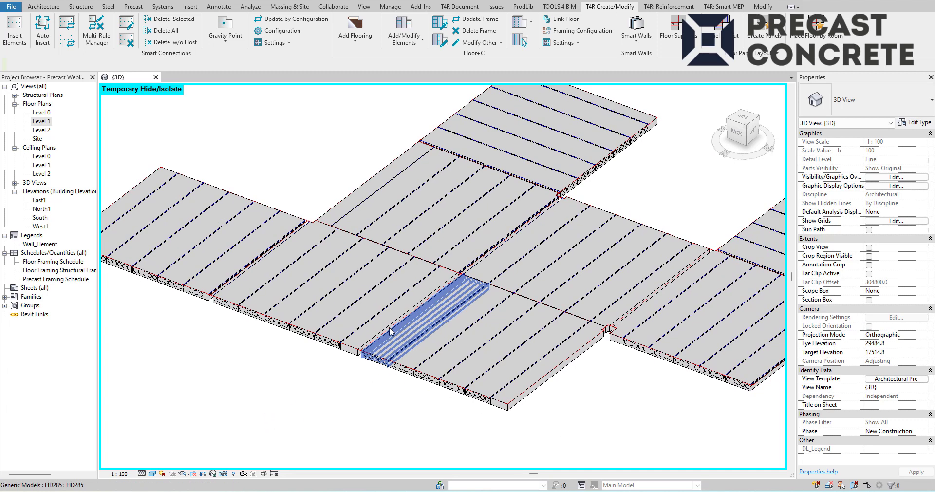
{"action": "left_click", "coordinate": [224, 474]}
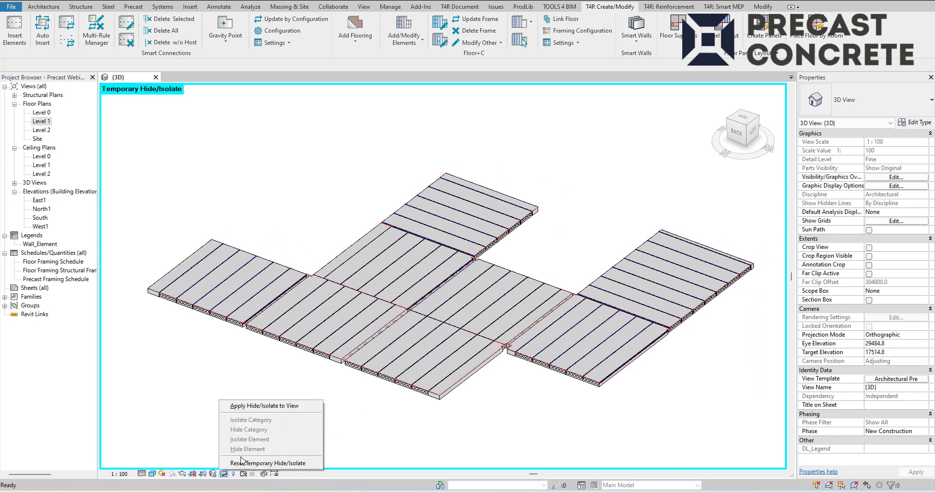
{"action": "left_click", "coordinate": [314, 401]}
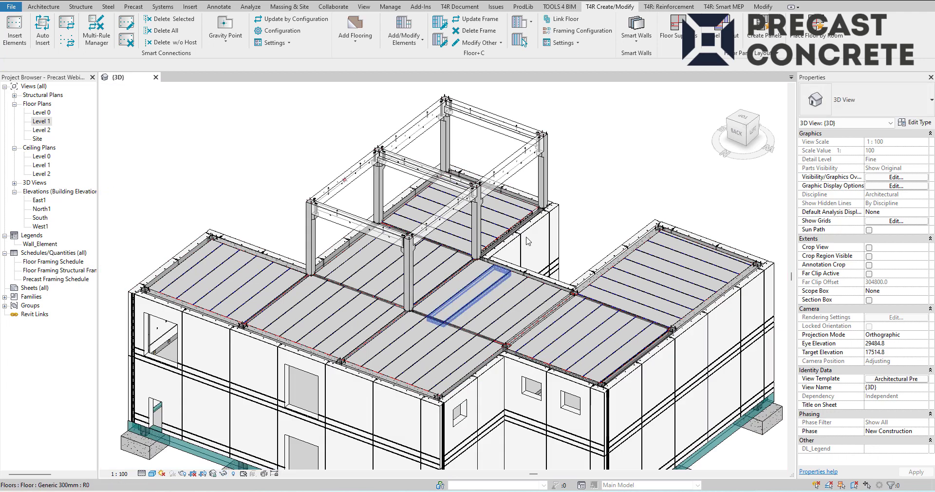
Step: Bring up the reinforcement tools and detach the wall, beam and column reinforcement command groups so they float beside the model
{"action": "scroll", "coordinate": [584, 189], "scroll_direction": "down", "scroll_amount": 1}
{"action": "middle_click_drag", "start_coordinate": [580, 195], "coordinate": [566, 155]}
{"action": "left_click", "coordinate": [669, 6]}
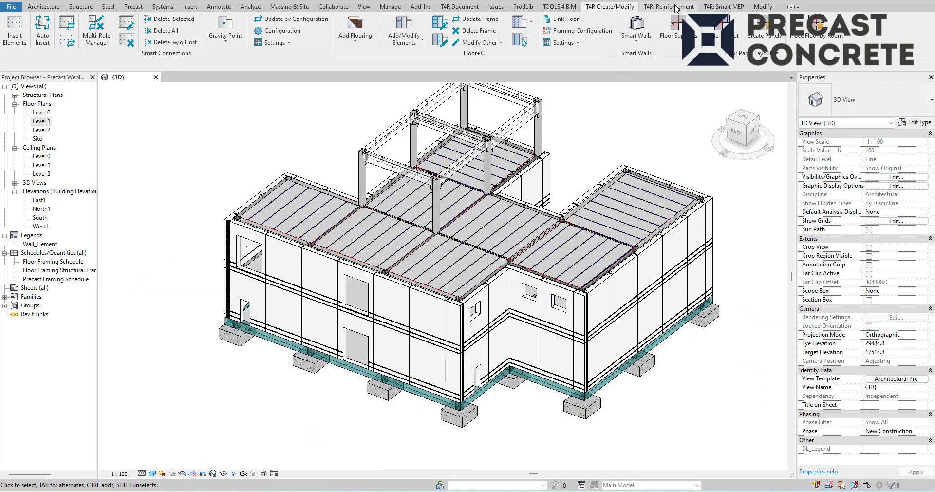
{"action": "left_click_drag", "start_coordinate": [178, 54], "coordinate": [128, 112]}
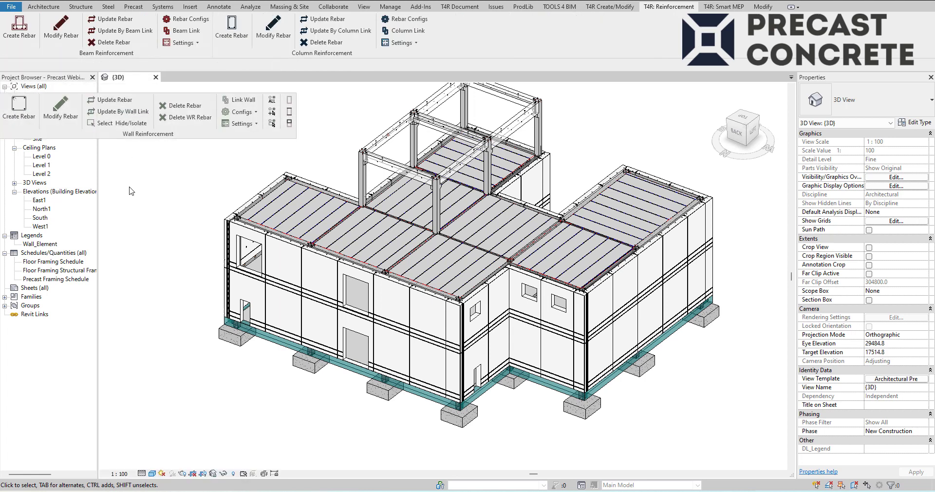
{"action": "left_click_drag", "start_coordinate": [130, 52], "coordinate": [119, 189]}
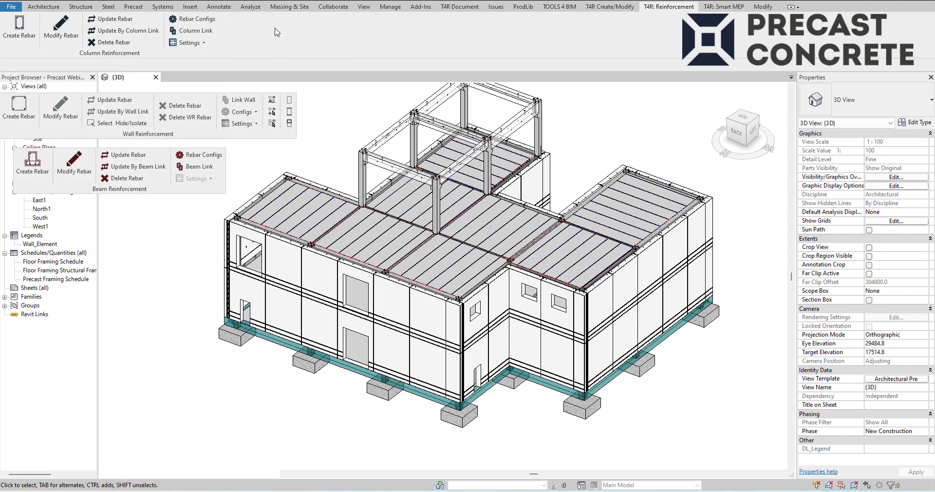
{"action": "left_click_drag", "start_coordinate": [149, 55], "coordinate": [163, 235]}
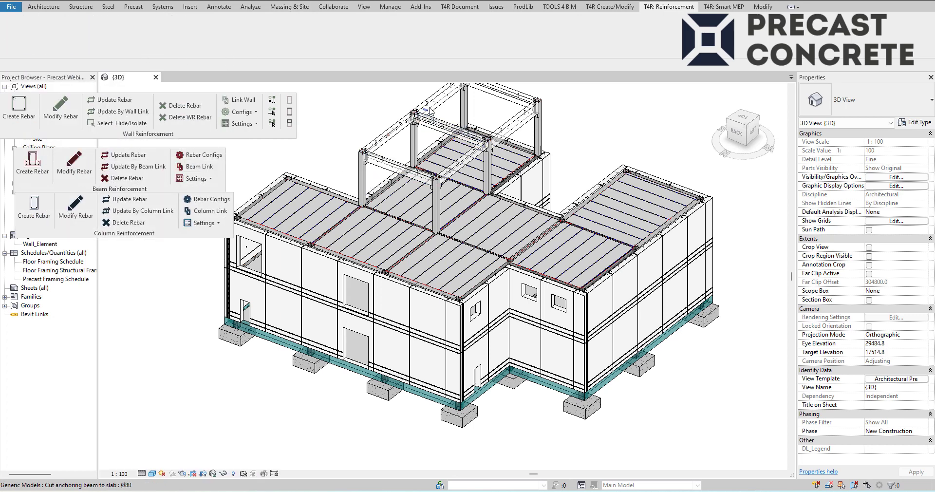
Step: Generate beam reinforcement for the 600x265 inverted tee girder between the raised frame's two middle columns, and clear the selection
{"action": "scroll", "coordinate": [481, 190], "scroll_direction": "up", "scroll_amount": 4}
{"action": "scroll", "coordinate": [472, 188], "scroll_direction": "up", "scroll_amount": 3}
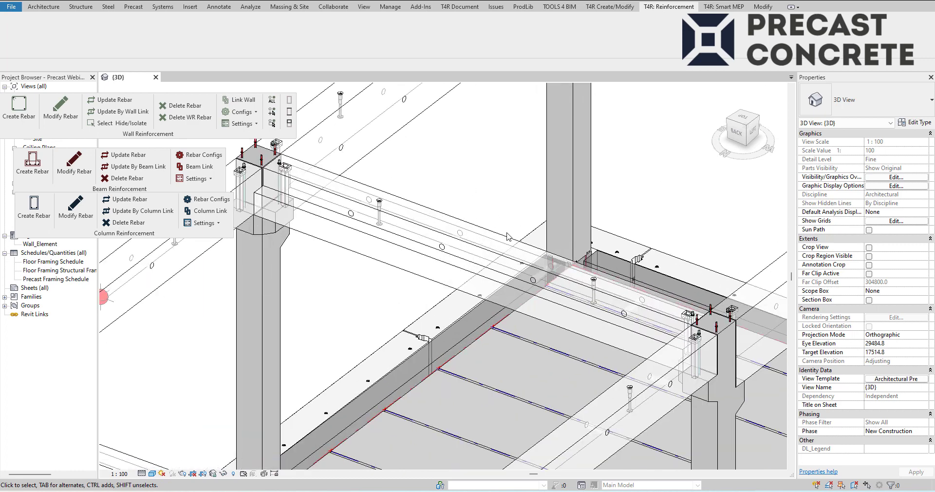
{"action": "left_click", "coordinate": [505, 236]}
{"action": "scroll", "coordinate": [504, 237], "scroll_direction": "down", "scroll_amount": 3}
{"action": "middle_click_drag", "start_coordinate": [502, 237], "coordinate": [471, 230]}
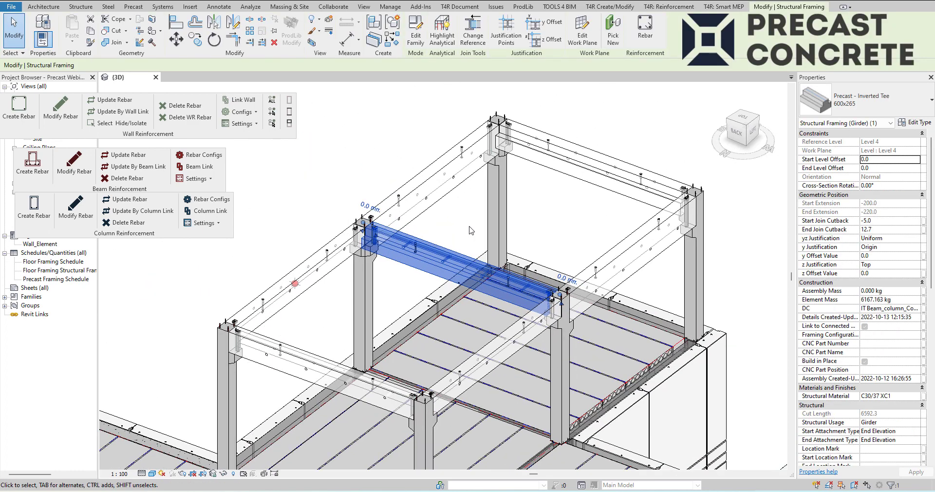
{"action": "left_click", "coordinate": [32, 165]}
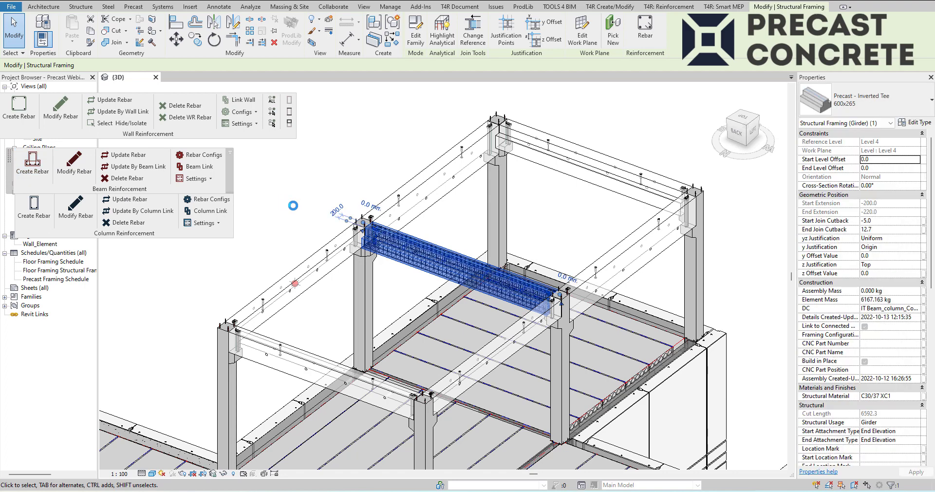
{"action": "left_click", "coordinate": [293, 205]}
Step: Examine the stirrups and longitudinal bars along the reinforced inverted tee beam from one column to the other
{"action": "scroll", "coordinate": [389, 231], "scroll_direction": "up", "scroll_amount": 2}
{"action": "scroll", "coordinate": [469, 214], "scroll_direction": "up", "scroll_amount": 3}
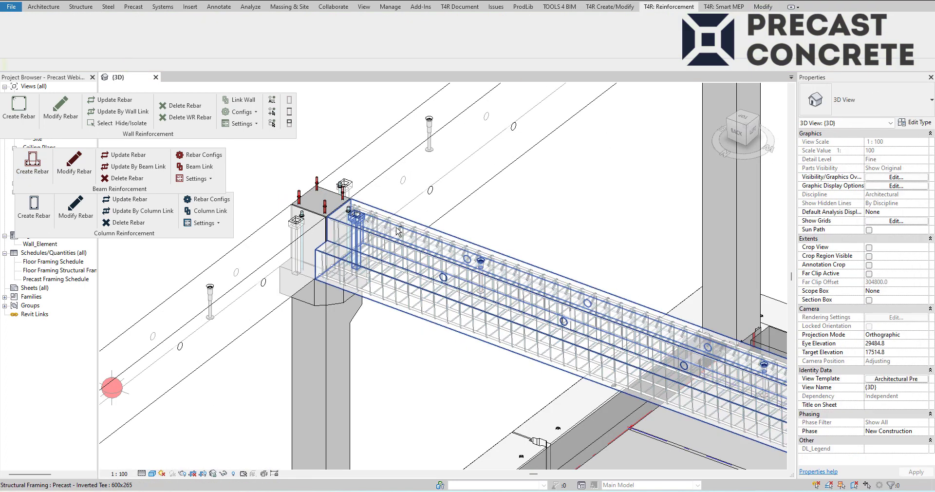
{"action": "middle_click_drag", "start_coordinate": [441, 221], "coordinate": [410, 215], "text": "shift"}
{"action": "scroll", "coordinate": [411, 215], "scroll_direction": "down", "scroll_amount": 3}
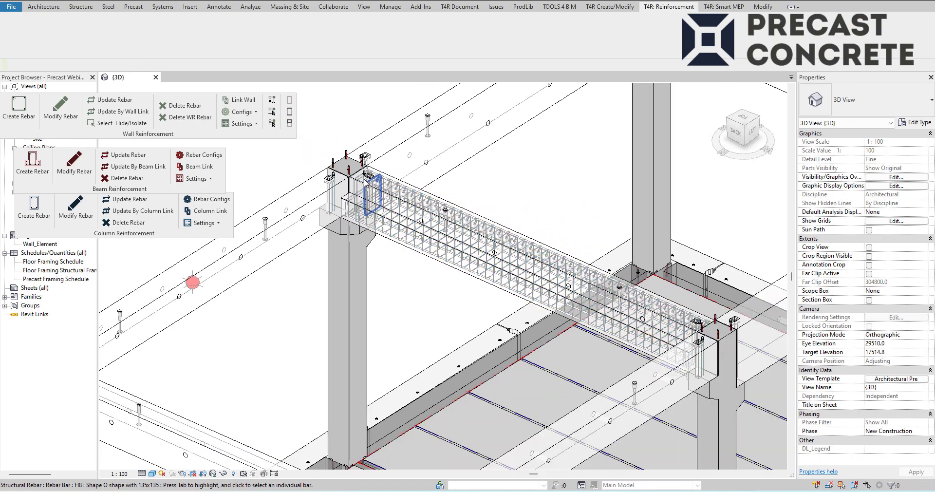
{"action": "scroll", "coordinate": [364, 180], "scroll_direction": "up", "scroll_amount": 4}
{"action": "scroll", "coordinate": [407, 193], "scroll_direction": "down", "scroll_amount": 2}
{"action": "middle_click_drag", "start_coordinate": [541, 251], "coordinate": [415, 198]}
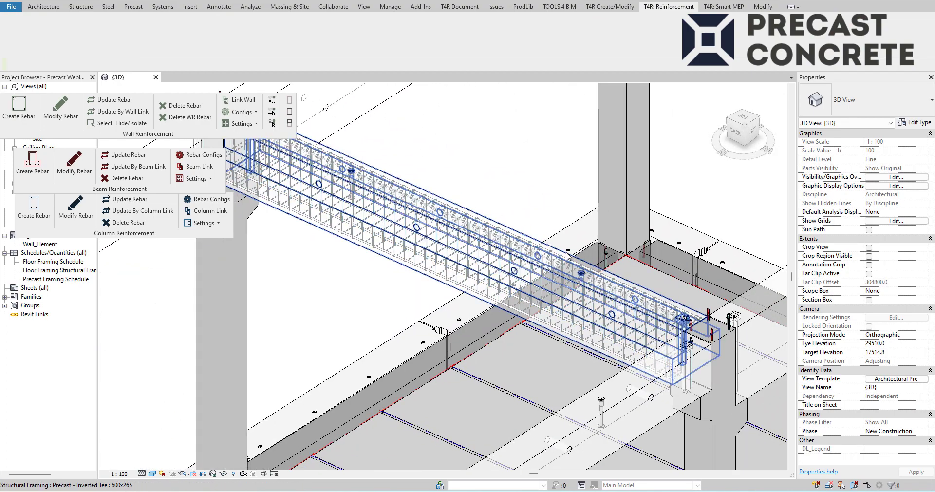
{"action": "scroll", "coordinate": [561, 256], "scroll_direction": "down", "scroll_amount": 3}
{"action": "scroll", "coordinate": [578, 263], "scroll_direction": "up", "scroll_amount": 5}
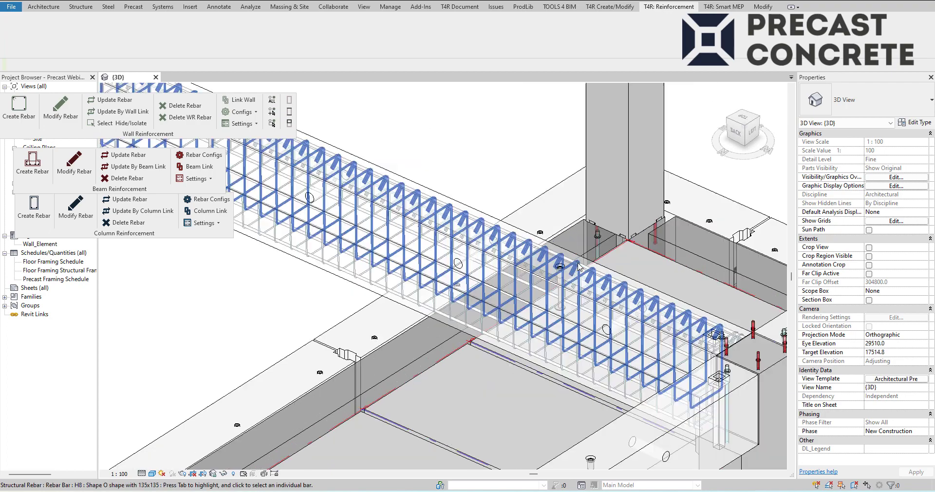
{"action": "scroll", "coordinate": [419, 151], "scroll_direction": "down", "scroll_amount": 5}
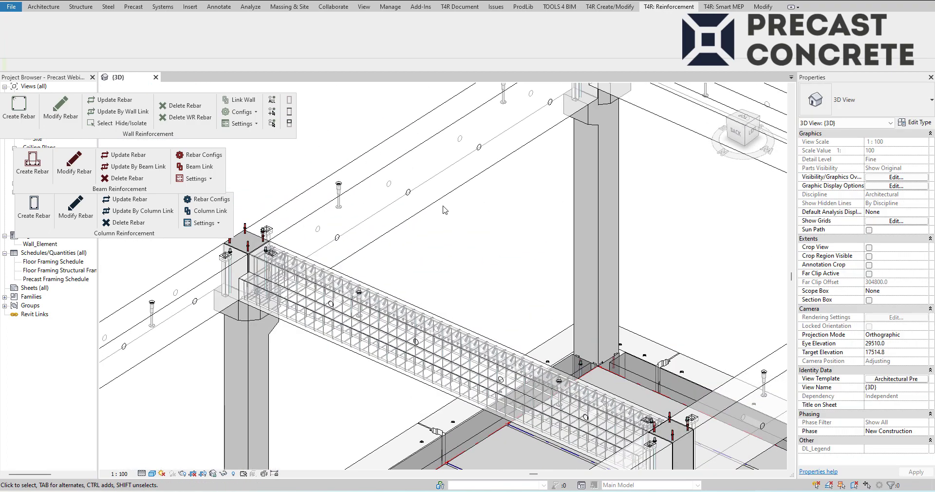
Step: Generate beam reinforcement for three rectangular precast beams along the raised frame's long sides, and clear the selection
{"action": "left_click", "coordinate": [444, 210]}
{"action": "scroll", "coordinate": [444, 209], "scroll_direction": "down", "scroll_amount": 4}
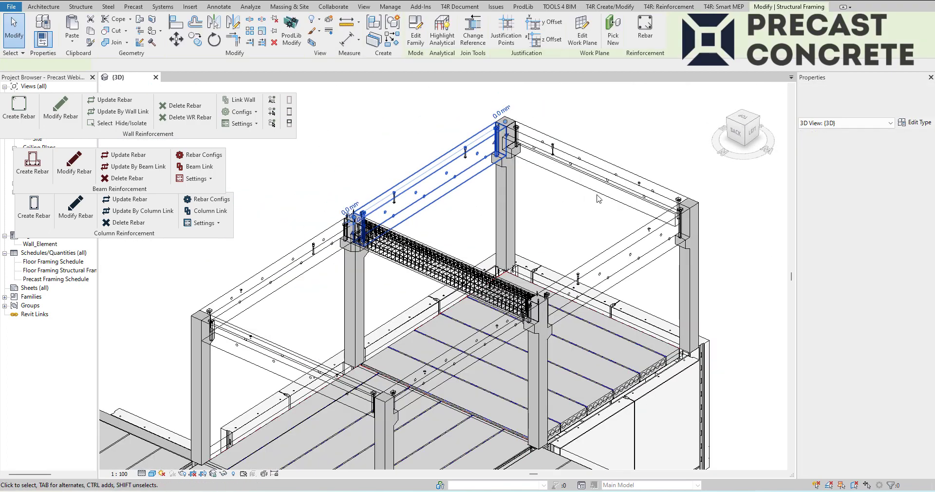
{"action": "left_click", "coordinate": [579, 275], "text": "ctrl"}
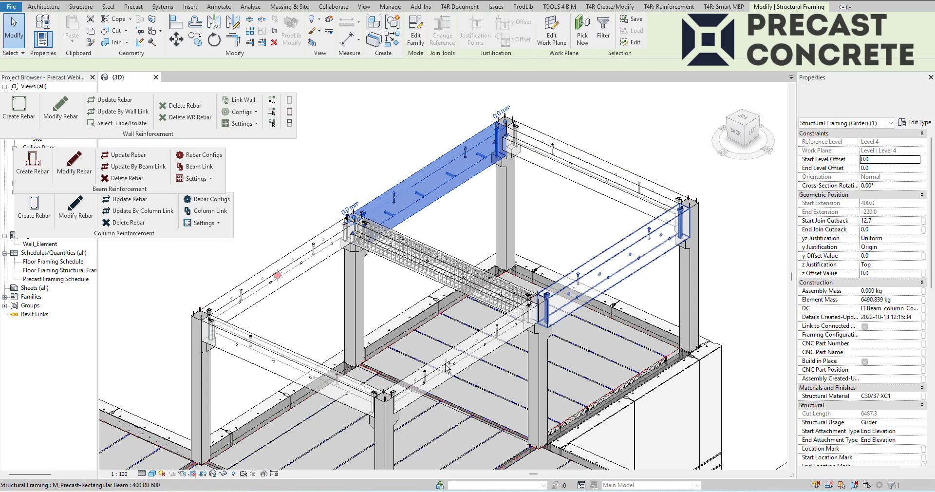
{"action": "left_click", "coordinate": [209, 337], "text": "ctrl"}
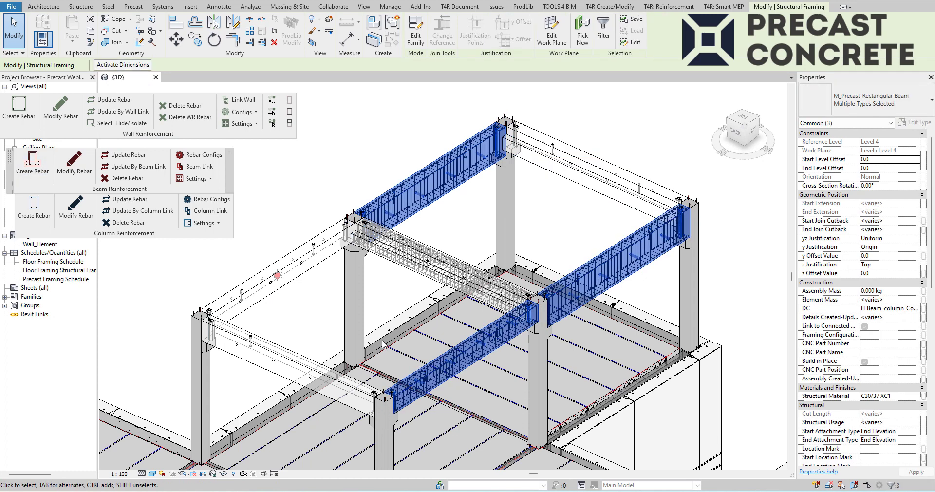
{"action": "left_click", "coordinate": [427, 133]}
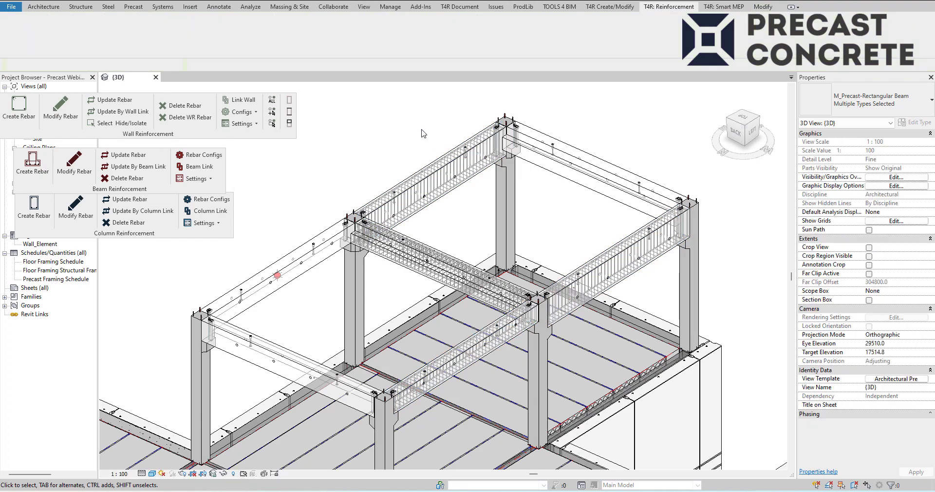
Step: Generate column reinforcement for three 400x400 precast columns at the raised frame's unreinforced end and one middle support, and clear the selection
{"action": "scroll", "coordinate": [403, 338], "scroll_direction": "up", "scroll_amount": 4}
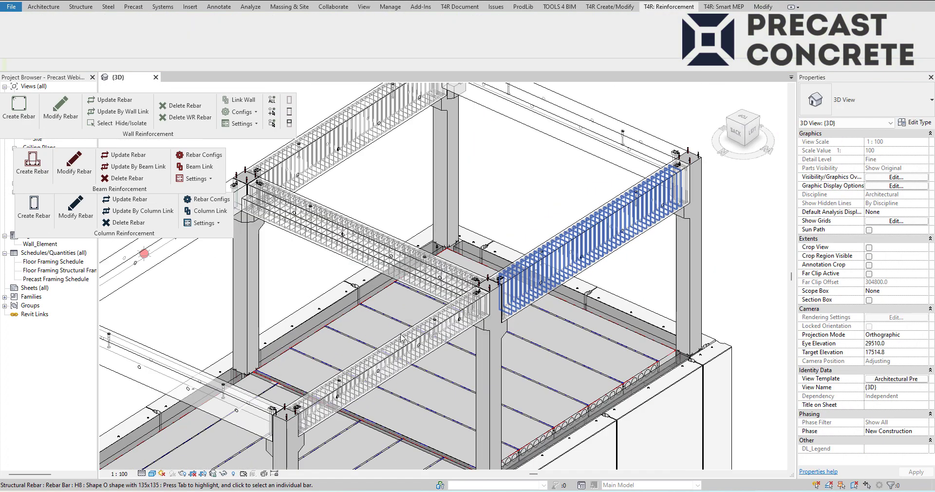
{"action": "middle_click_drag", "start_coordinate": [390, 368], "coordinate": [507, 317]}
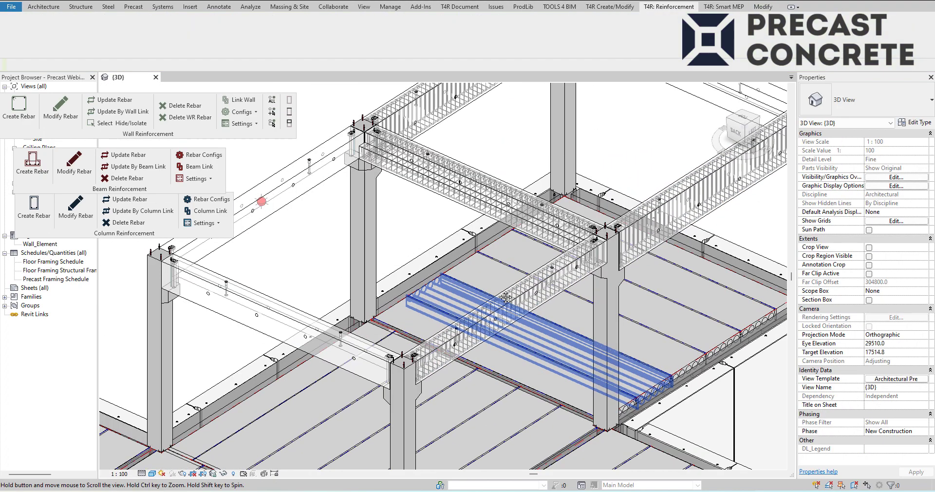
{"action": "middle_click_drag", "start_coordinate": [363, 282], "coordinate": [459, 320]}
{"action": "scroll", "coordinate": [424, 250], "scroll_direction": "down", "scroll_amount": 4}
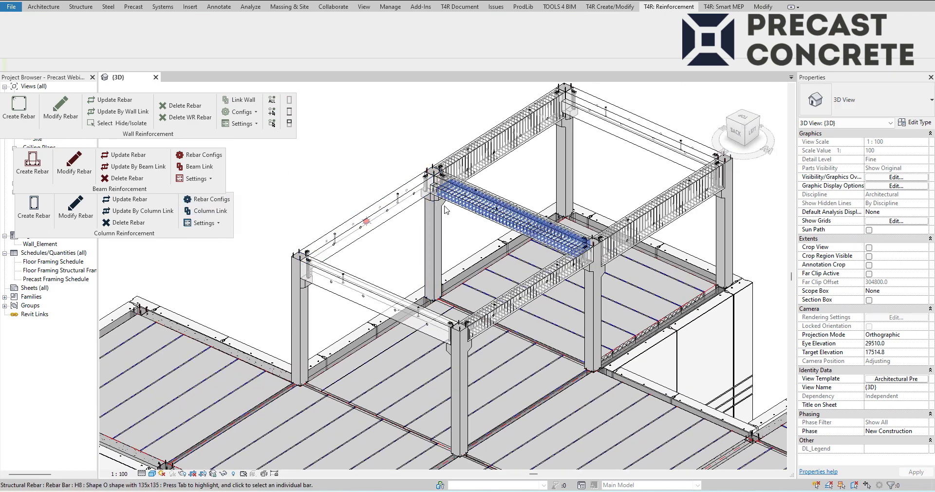
{"action": "scroll", "coordinate": [432, 231], "scroll_direction": "up", "scroll_amount": 2}
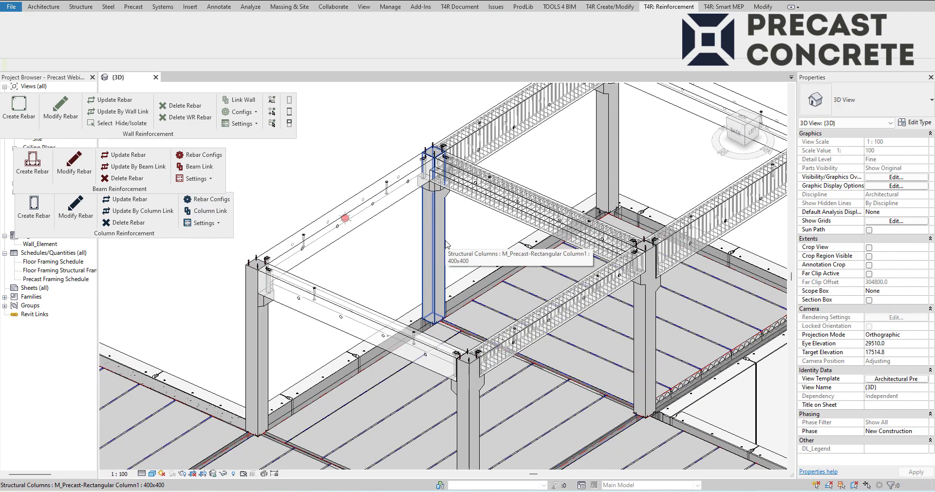
{"action": "left_click", "coordinate": [444, 244]}
{"action": "scroll", "coordinate": [444, 244], "scroll_direction": "down", "scroll_amount": 2}
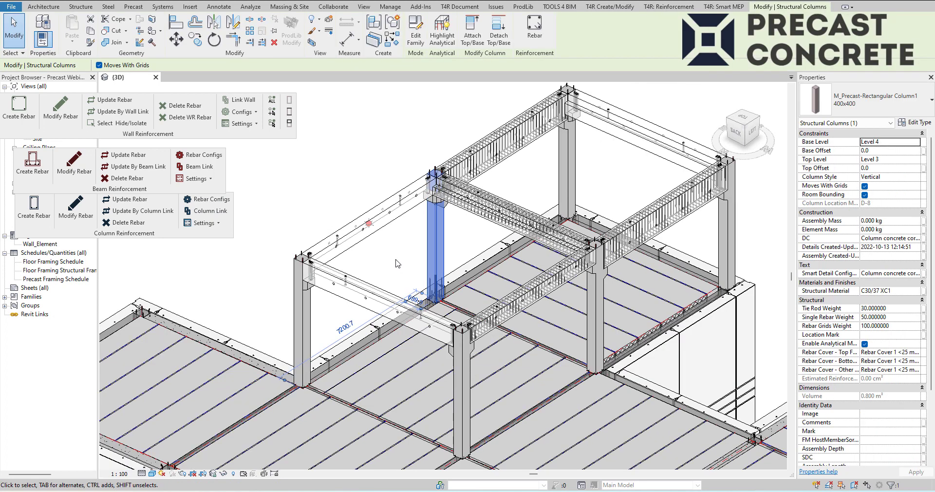
{"action": "middle_click_drag", "start_coordinate": [390, 270], "coordinate": [408, 241]}
{"action": "left_click", "coordinate": [331, 320], "text": "ctrl"}
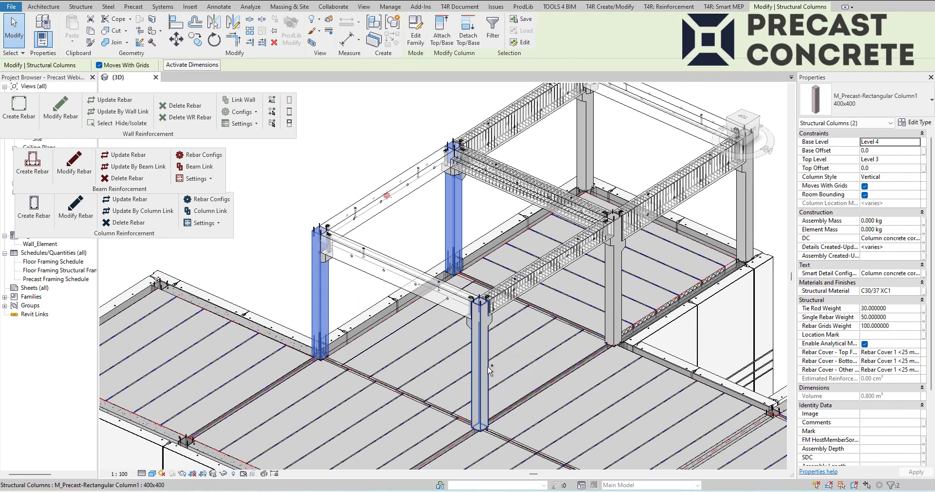
{"action": "left_click", "coordinate": [489, 371], "text": "ctrl"}
{"action": "scroll", "coordinate": [518, 154], "scroll_direction": "up", "scroll_amount": 3}
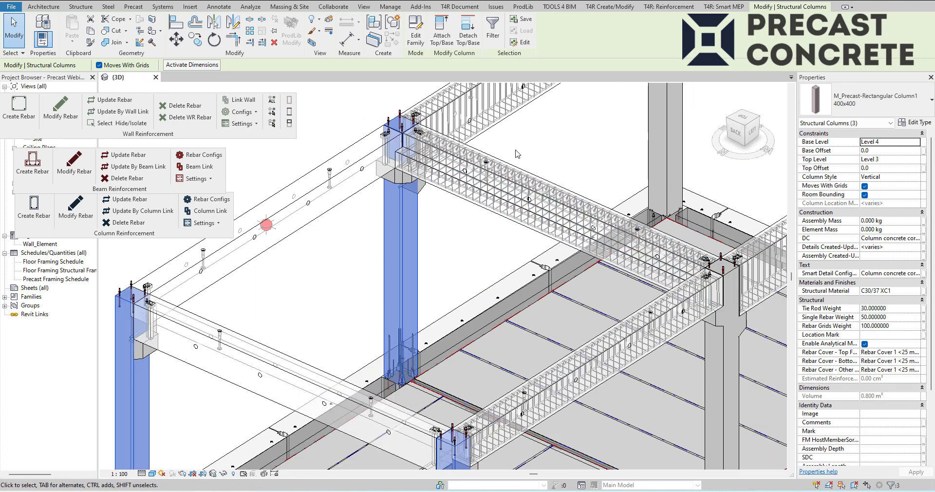
{"action": "scroll", "coordinate": [517, 154], "scroll_direction": "down", "scroll_amount": 3}
{"action": "scroll", "coordinate": [516, 201], "scroll_direction": "down", "scroll_amount": 2}
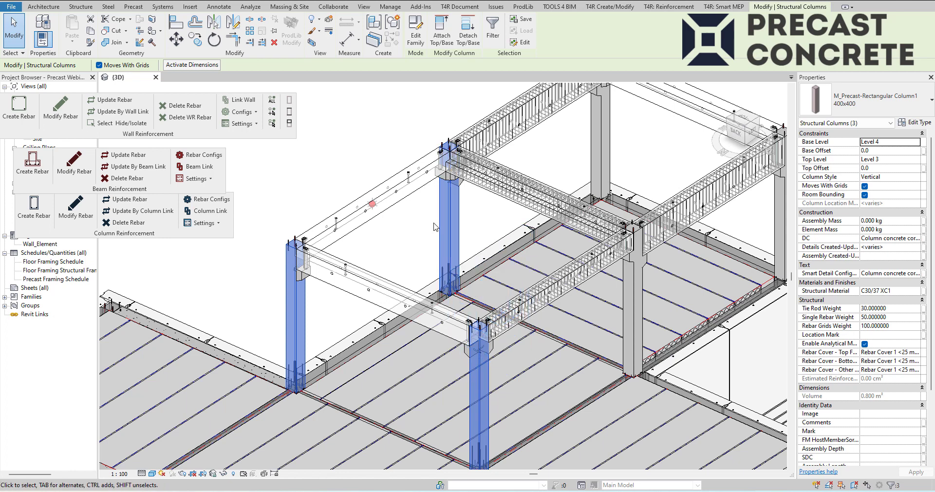
{"action": "left_click", "coordinate": [34, 210]}
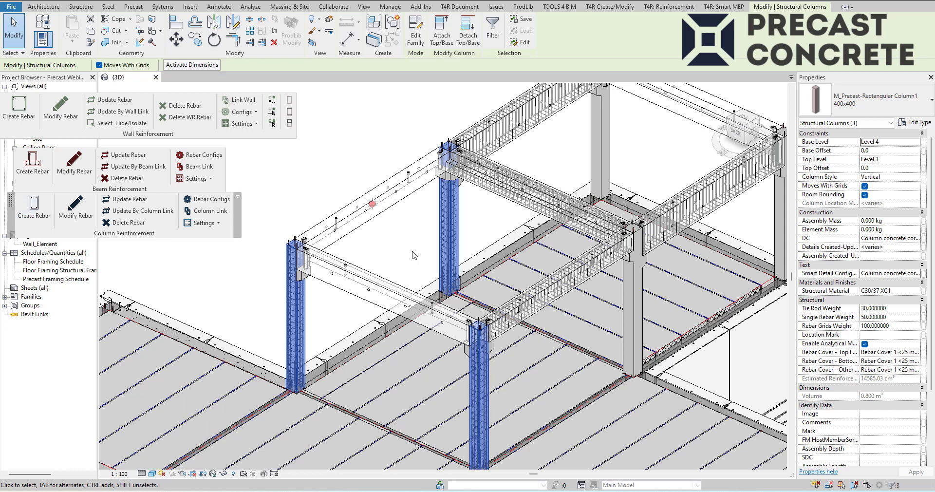
{"action": "left_click", "coordinate": [414, 256]}
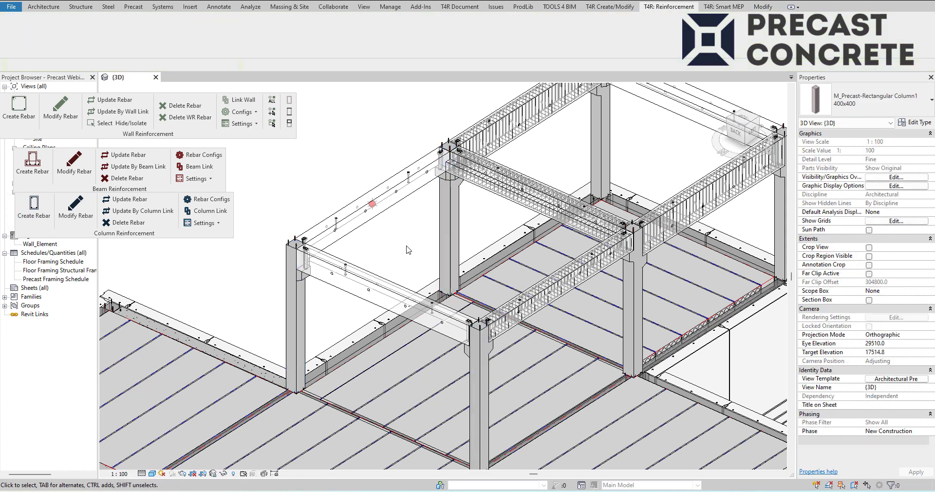
Step: Return the floating column, beam and wall reinforcement command groups to the ribbon
{"action": "left_click", "coordinate": [237, 195]}
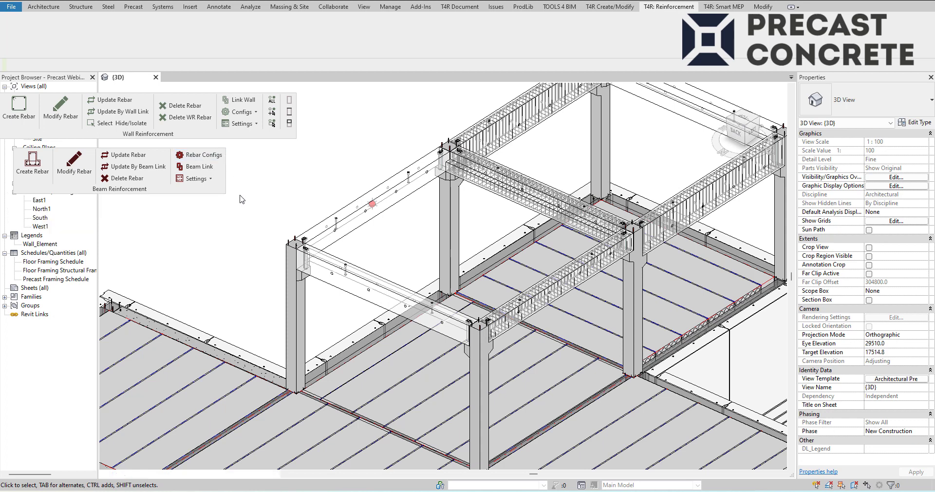
{"action": "left_click", "coordinate": [231, 152]}
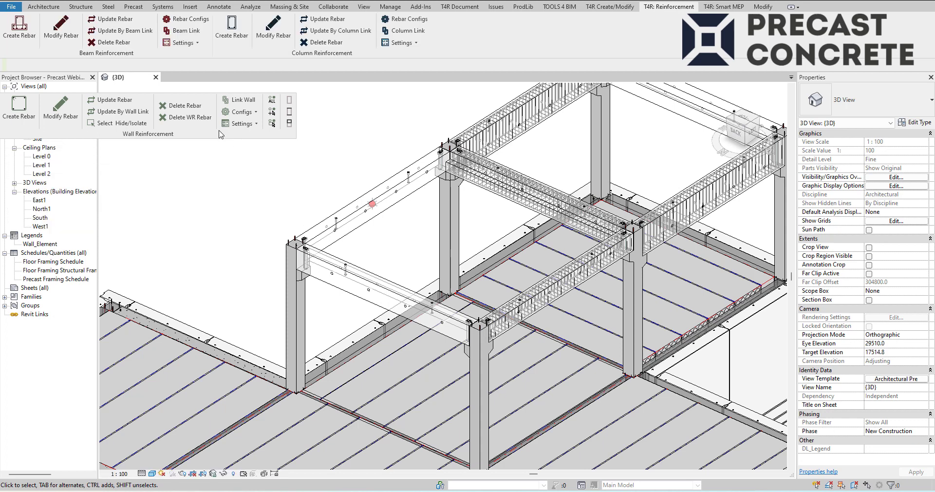
{"action": "left_click_drag", "start_coordinate": [176, 135], "coordinate": [215, 138]}
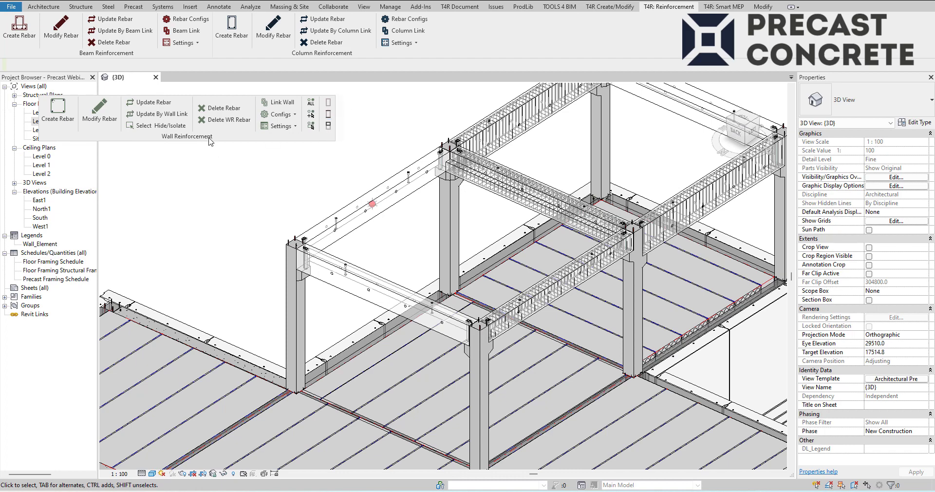
{"action": "left_click", "coordinate": [341, 100]}
Step: Bring up the documentation tools and detach the Sort Mark command group so it floats beside the model
{"action": "scroll", "coordinate": [348, 101], "scroll_direction": "down", "scroll_amount": 3}
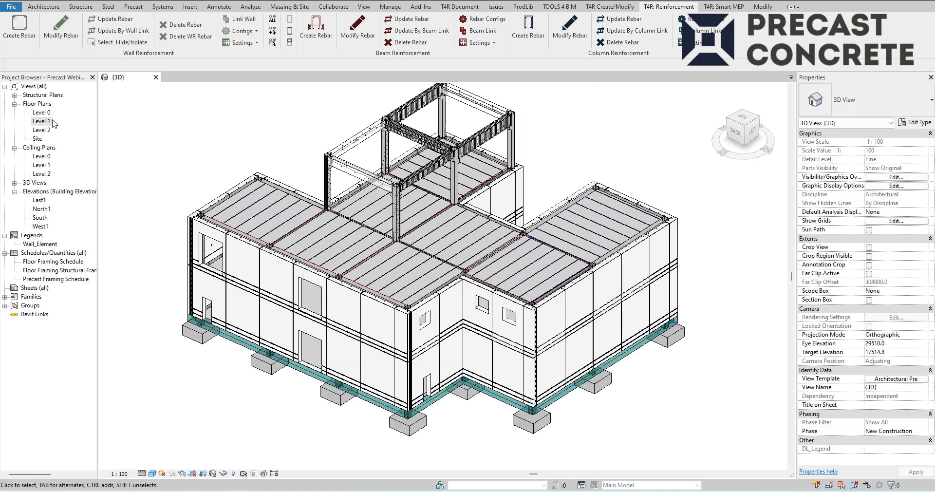
{"action": "scroll", "coordinate": [295, 205], "scroll_direction": "up", "scroll_amount": 2}
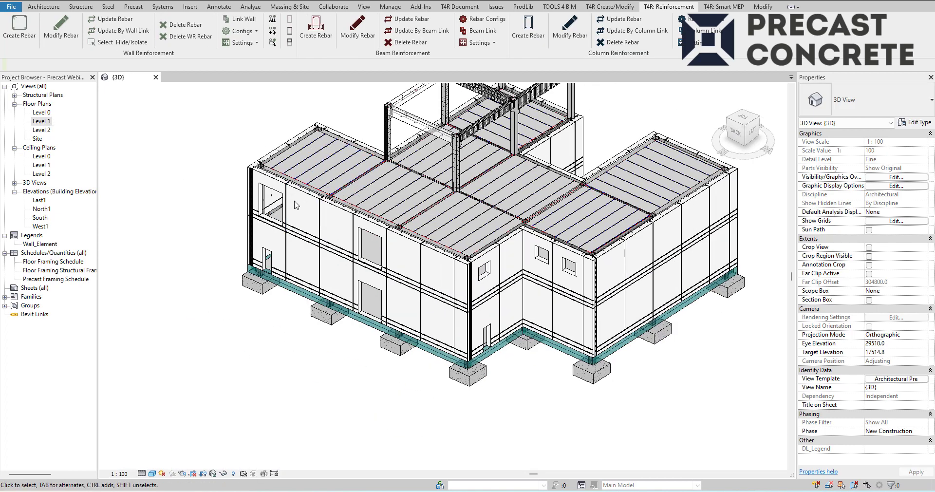
{"action": "scroll", "coordinate": [295, 204], "scroll_direction": "up", "scroll_amount": 2}
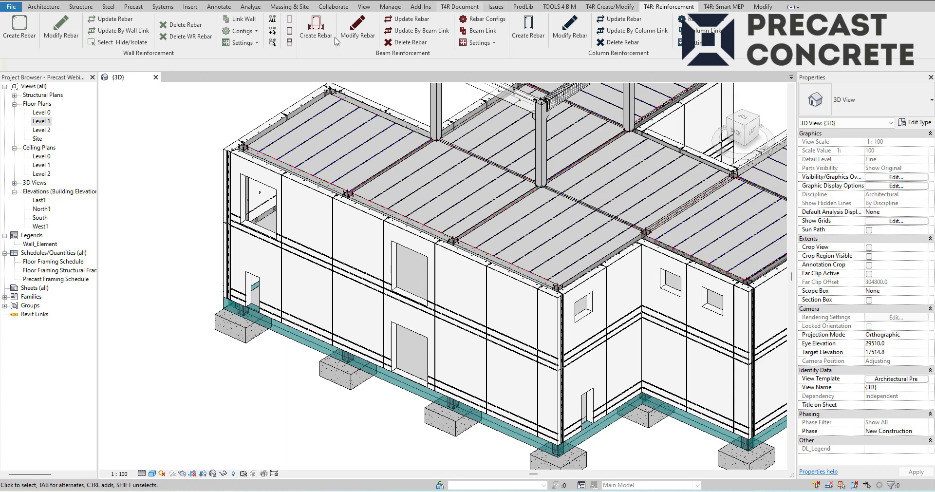
{"action": "left_click_drag", "start_coordinate": [270, 61], "coordinate": [161, 160]}
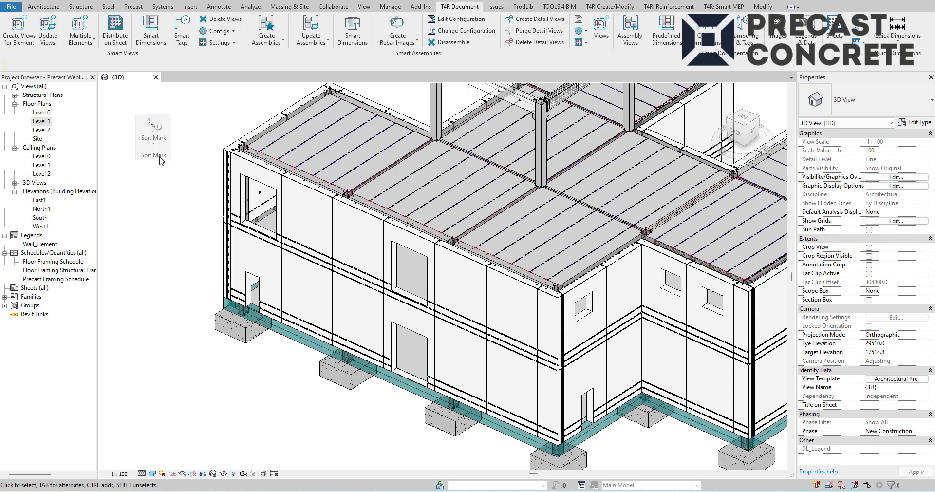
Step: Set the Mark of the two adjacent solid upper-storey Sandwich 430 wall panels beside the corner window panel to 1 and 2
{"action": "scroll", "coordinate": [371, 188], "scroll_direction": "up", "scroll_amount": 3}
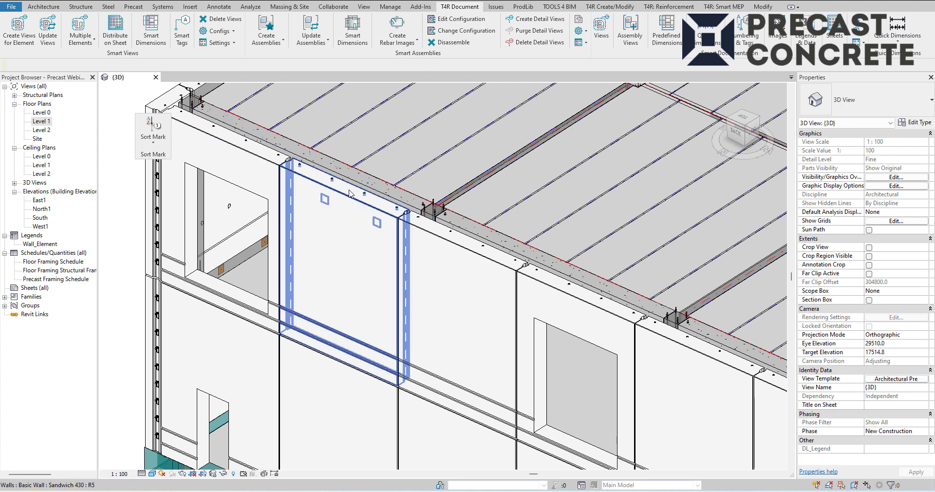
{"action": "left_click", "coordinate": [349, 193]}
{"action": "scroll", "coordinate": [848, 313], "scroll_direction": "down", "scroll_amount": 10}
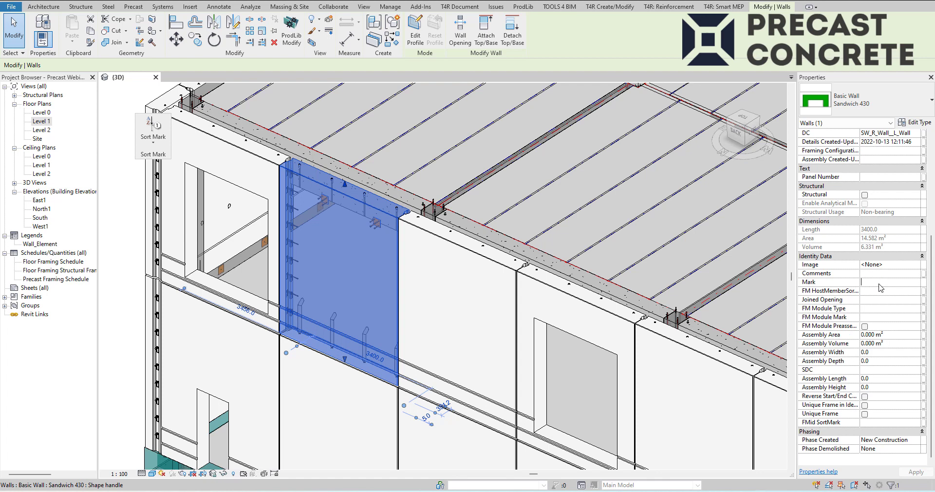
{"action": "type", "text": "1"}
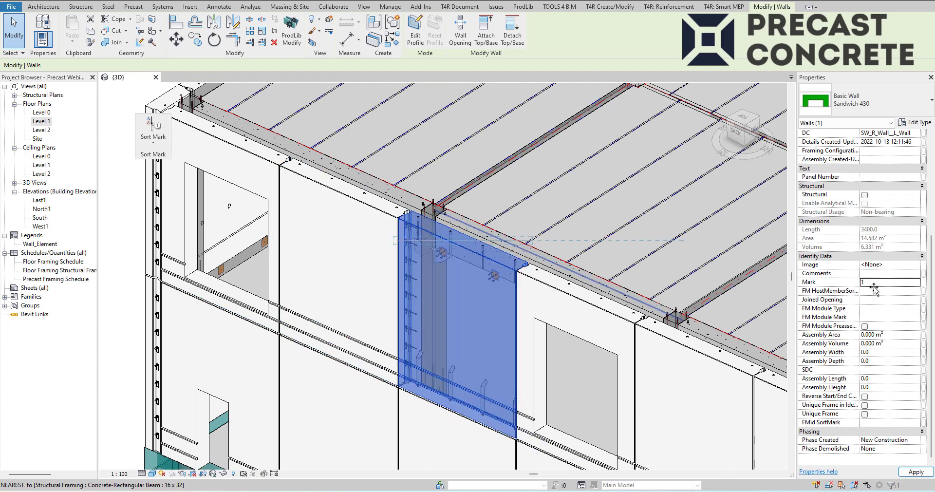
{"action": "left_click", "coordinate": [878, 283]}
{"action": "type", "text": "2"}
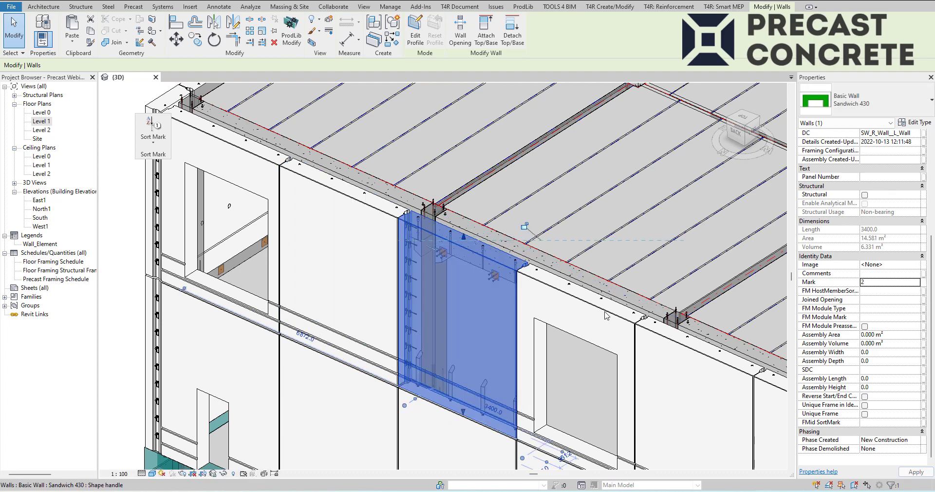
Step: Clear the Mark values of the two adjacent upper-storey wall panels and deselect everything
{"action": "scroll", "coordinate": [603, 317], "scroll_direction": "down", "scroll_amount": 5}
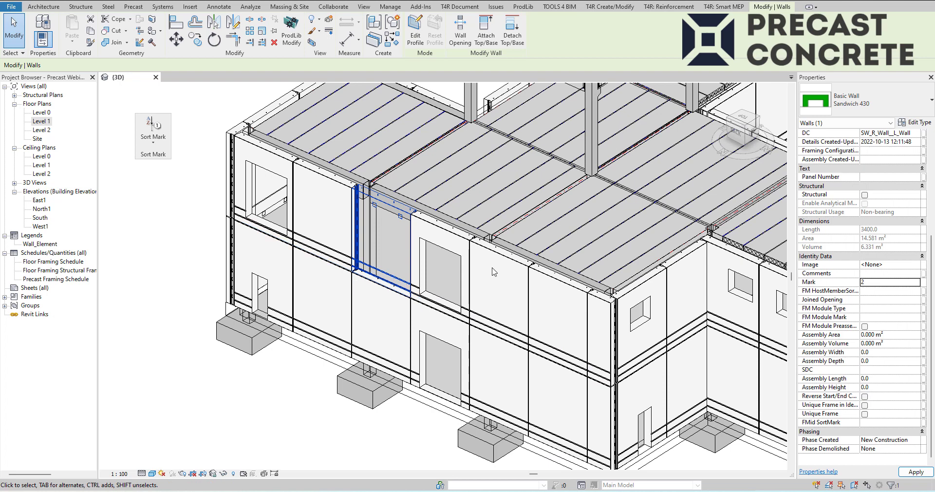
{"action": "middle_click_drag", "start_coordinate": [590, 245], "coordinate": [541, 299]}
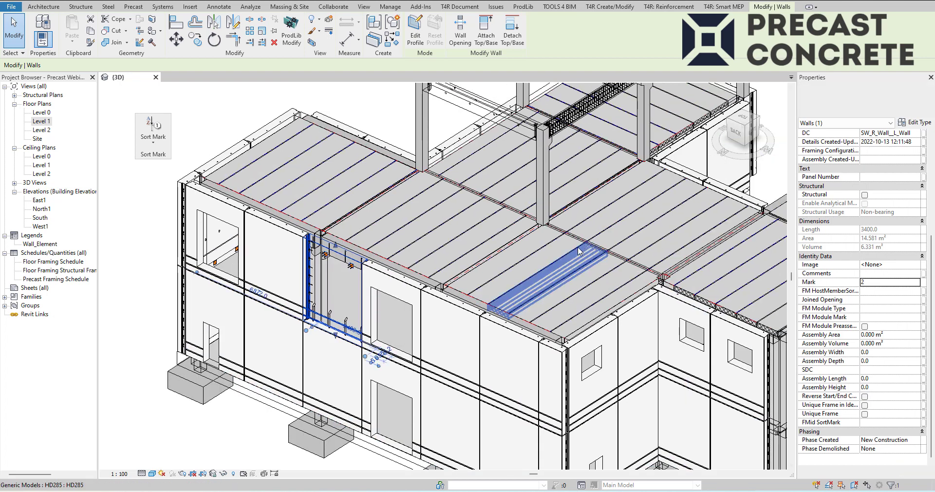
{"action": "scroll", "coordinate": [299, 263], "scroll_direction": "up", "scroll_amount": 3}
{"action": "left_click", "coordinate": [891, 284]}
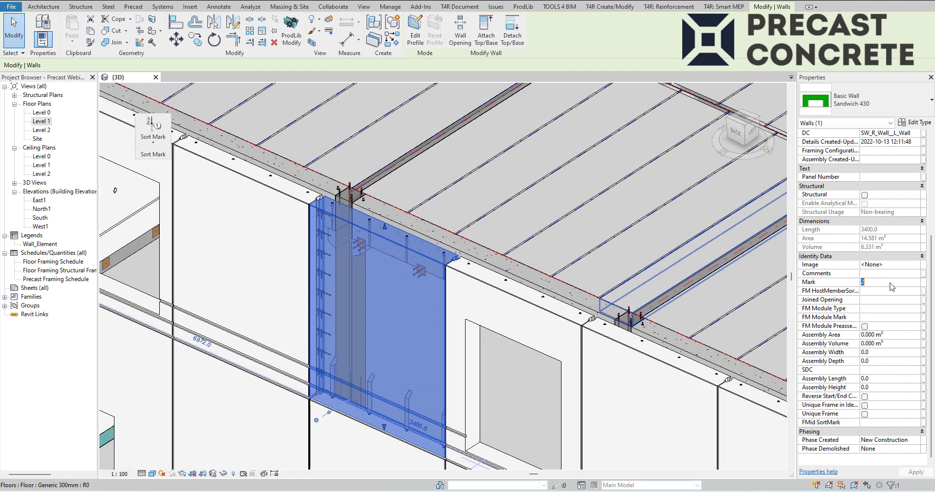
{"action": "type", "text": "1"}
{"action": "left_click", "coordinate": [278, 183]}
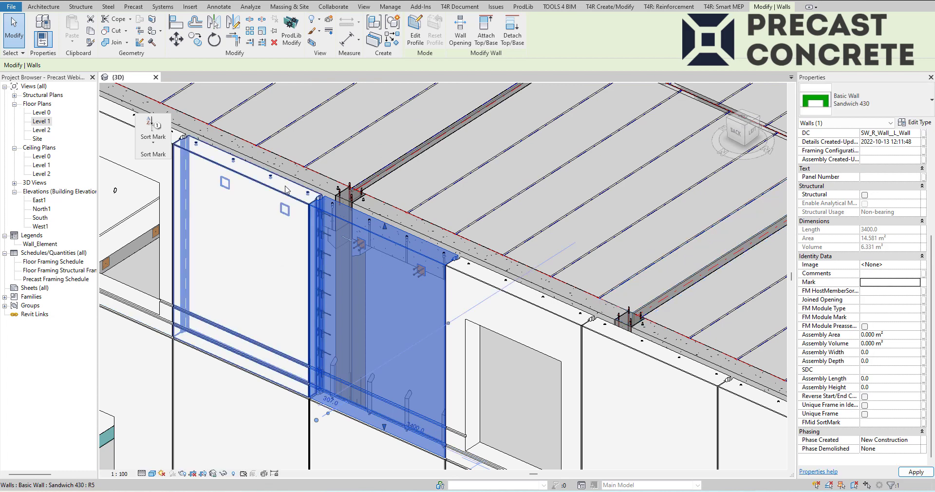
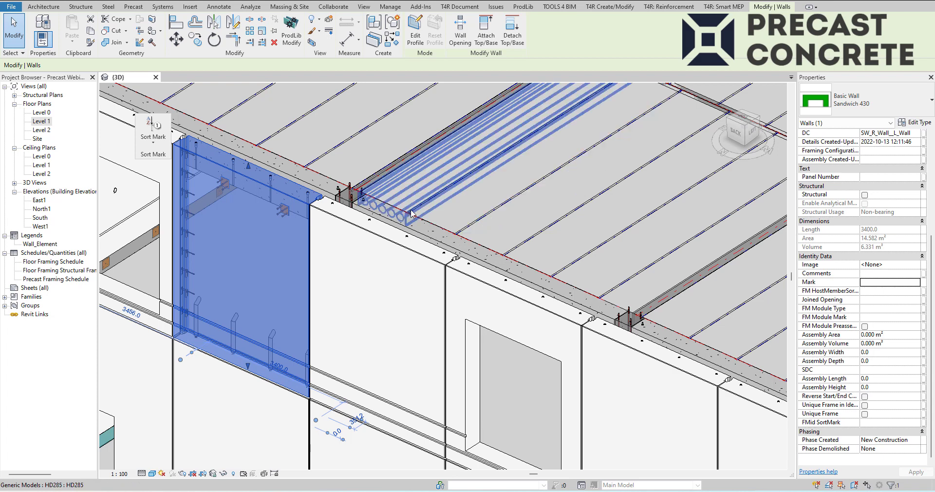
{"action": "scroll", "coordinate": [423, 211], "scroll_direction": "down", "scroll_amount": 2}
{"action": "scroll", "coordinate": [438, 212], "scroll_direction": "down", "scroll_amount": 3}
{"action": "key", "text": "Escape"}
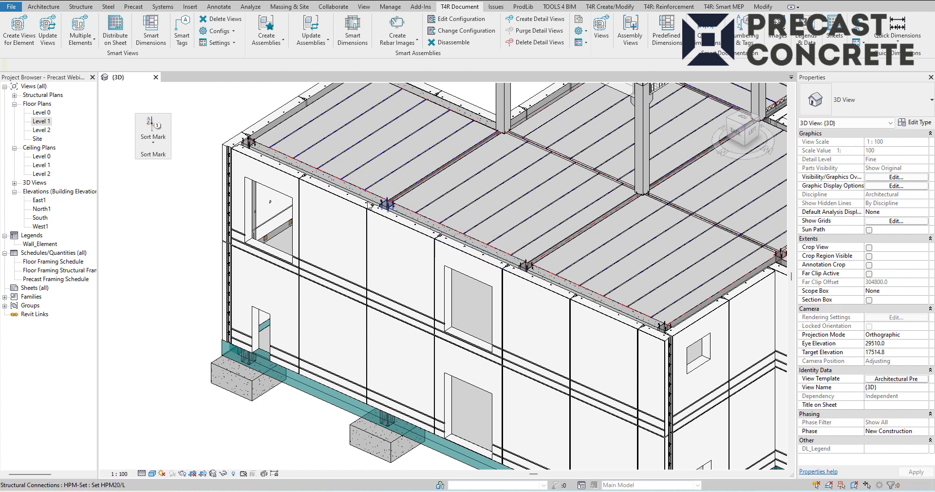
Step: Start Element Numbering from the Sort Mark commands and select Walls as the only category to process
{"action": "scroll", "coordinate": [351, 194], "scroll_direction": "up", "scroll_amount": 2}
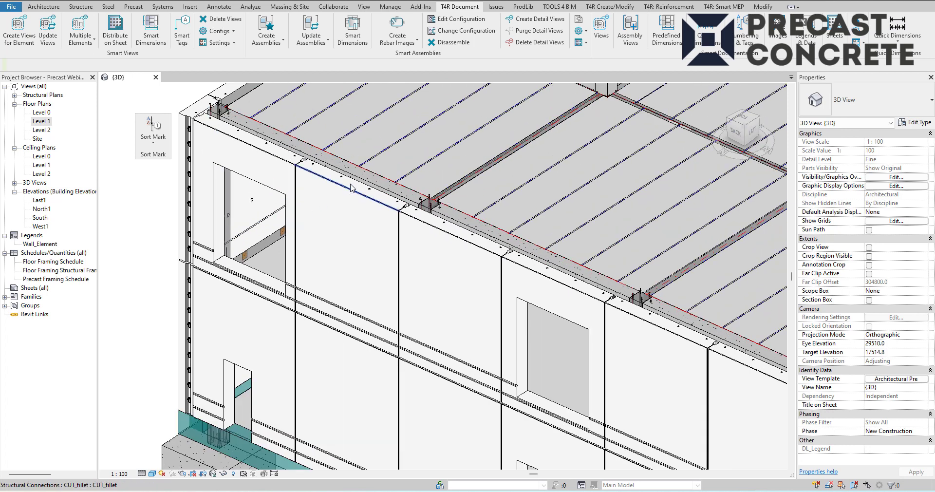
{"action": "scroll", "coordinate": [204, 193], "scroll_direction": "down", "scroll_amount": 2}
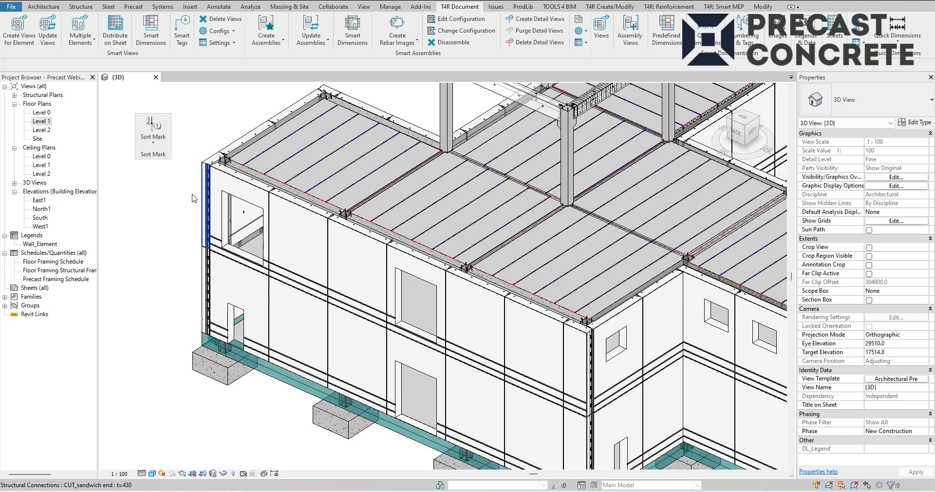
{"action": "middle_click_drag", "start_coordinate": [345, 242], "coordinate": [328, 228]}
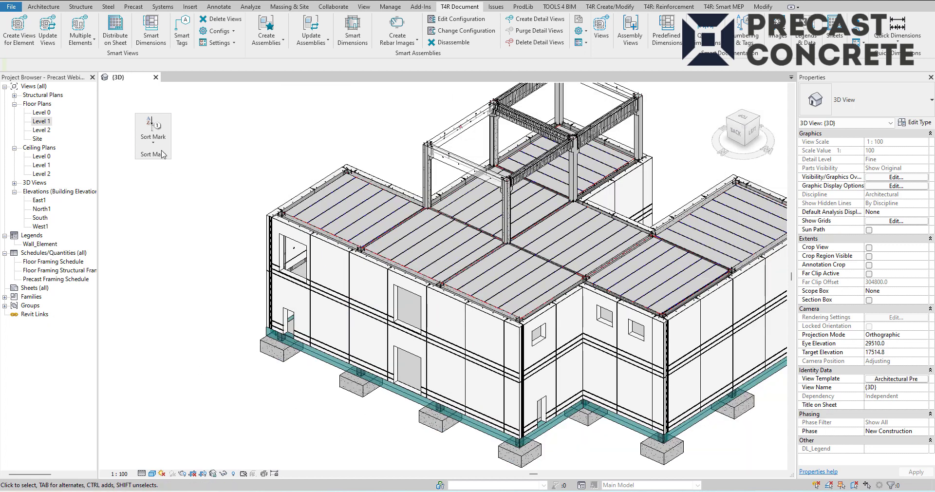
{"action": "left_click", "coordinate": [161, 145]}
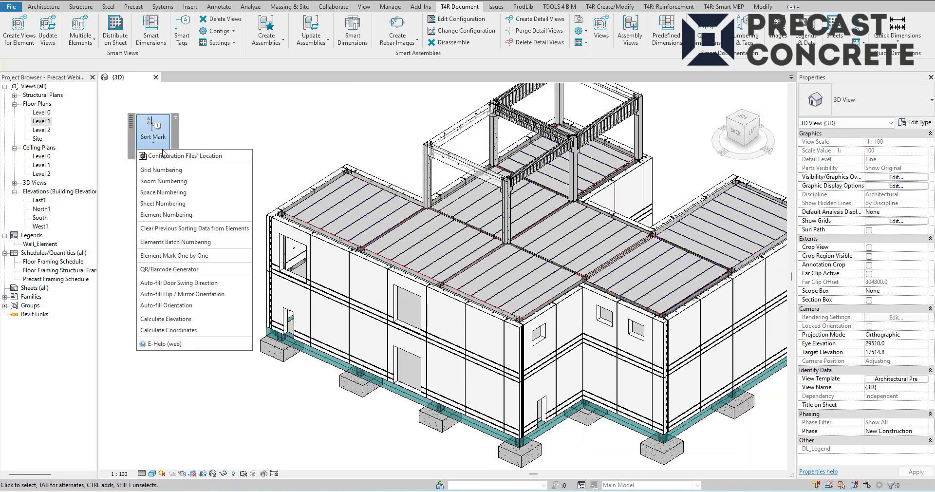
{"action": "left_click", "coordinate": [198, 216]}
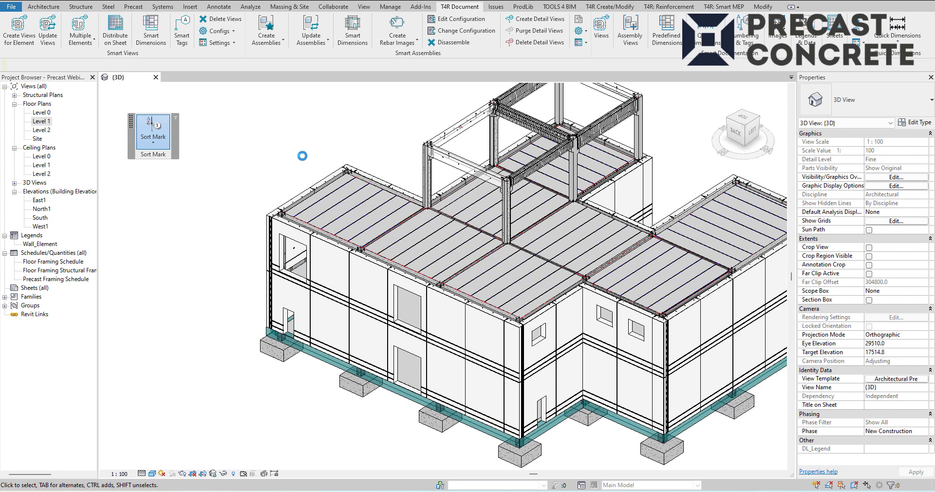
{"action": "scroll", "coordinate": [258, 201], "scroll_direction": "down", "scroll_amount": 3}
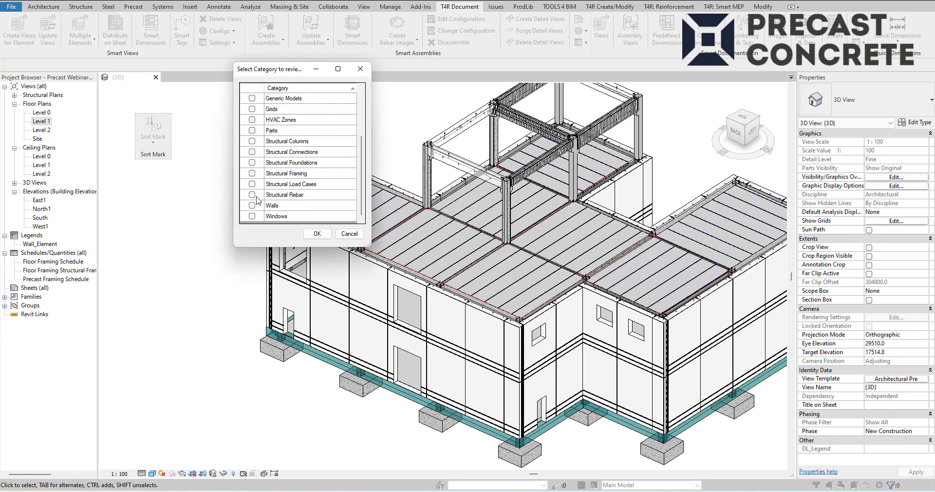
{"action": "left_click", "coordinate": [266, 208]}
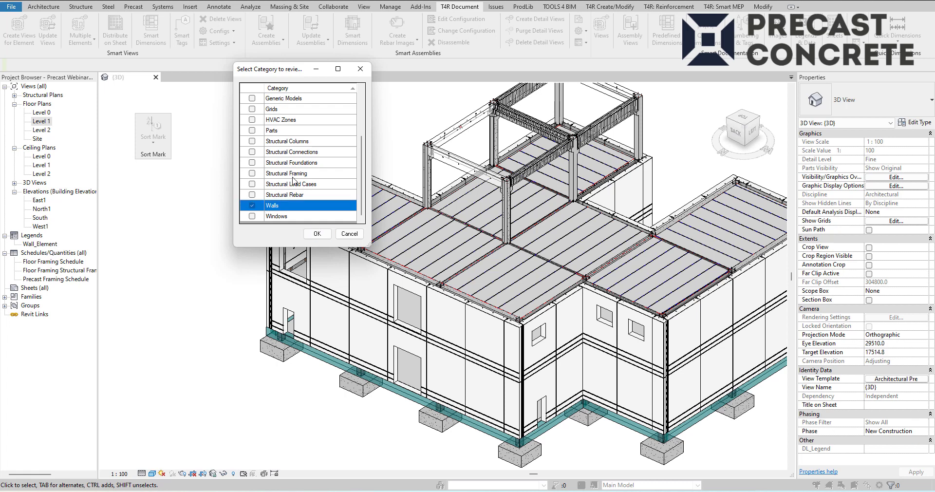
{"action": "scroll", "coordinate": [287, 147], "scroll_direction": "up", "scroll_amount": 3}
{"action": "scroll", "coordinate": [284, 109], "scroll_direction": "down", "scroll_amount": 2}
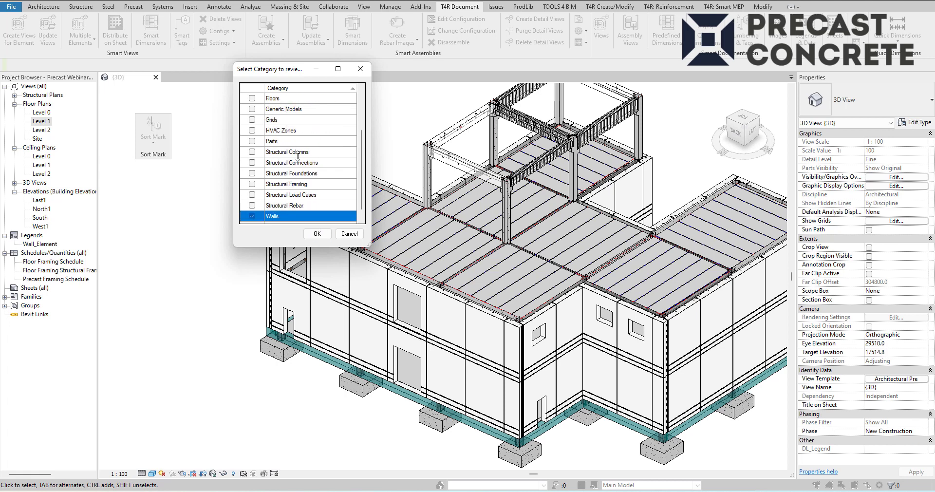
{"action": "scroll", "coordinate": [298, 156], "scroll_direction": "up", "scroll_amount": 3}
{"action": "scroll", "coordinate": [299, 155], "scroll_direction": "down", "scroll_amount": 4}
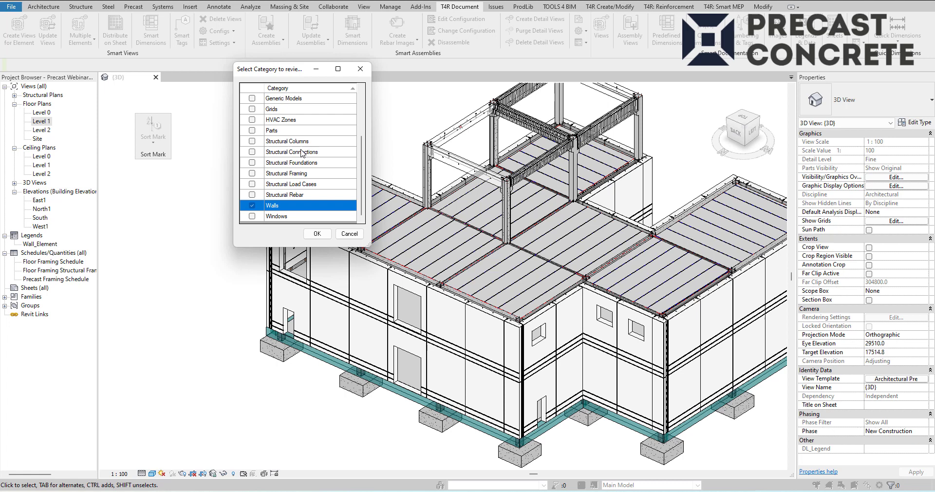
{"action": "left_click", "coordinate": [317, 234]}
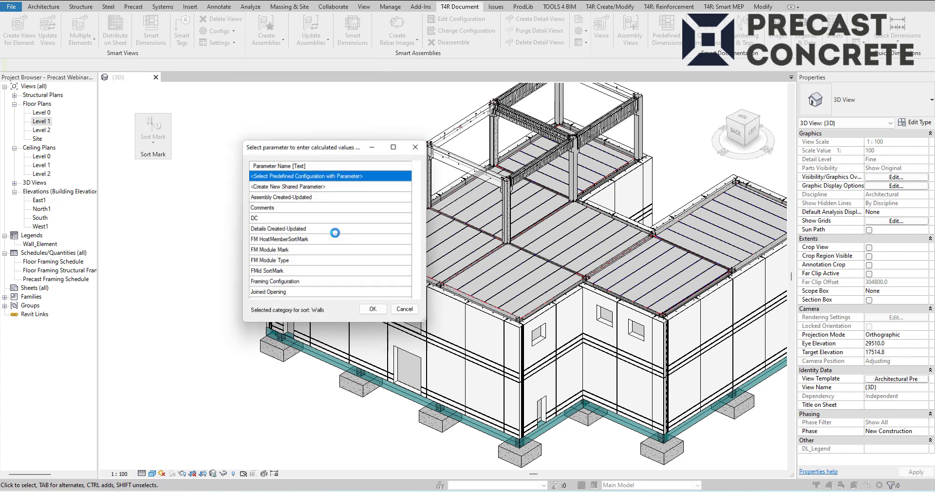
Step: Choose Mark as the parameter that receives the calculated wall numbers
{"action": "scroll", "coordinate": [303, 253], "scroll_direction": "down", "scroll_amount": 1}
{"action": "left_click", "coordinate": [272, 274]}
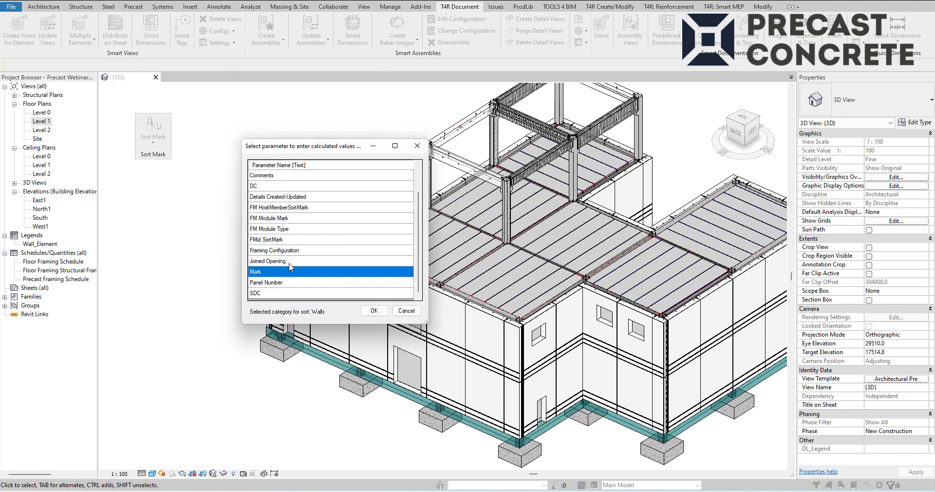
{"action": "scroll", "coordinate": [310, 255], "scroll_direction": "up", "scroll_amount": 1}
{"action": "scroll", "coordinate": [314, 210], "scroll_direction": "down", "scroll_amount": 1}
{"action": "left_click", "coordinate": [374, 311]}
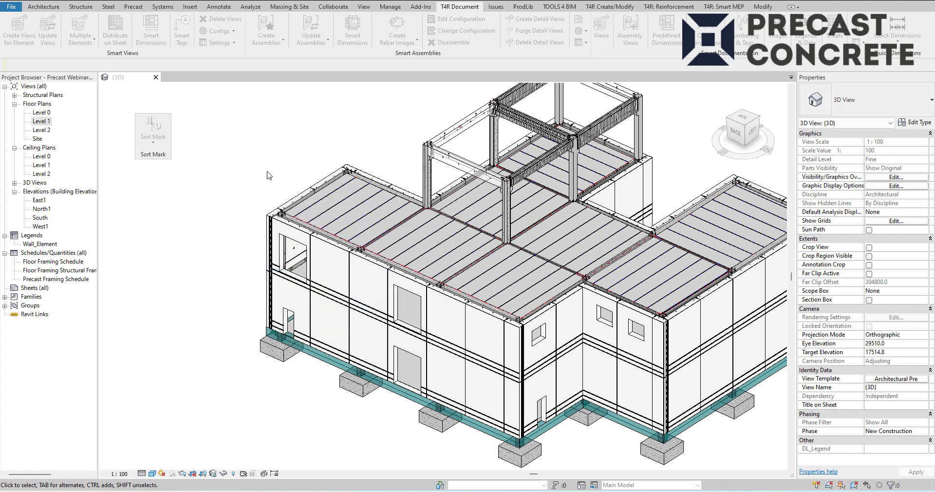
Step: Number the walls with the configuration "Wall Mark - by Level Name Number and Wall Function" and dismiss the completion notice
{"action": "left_click", "coordinate": [103, 33]}
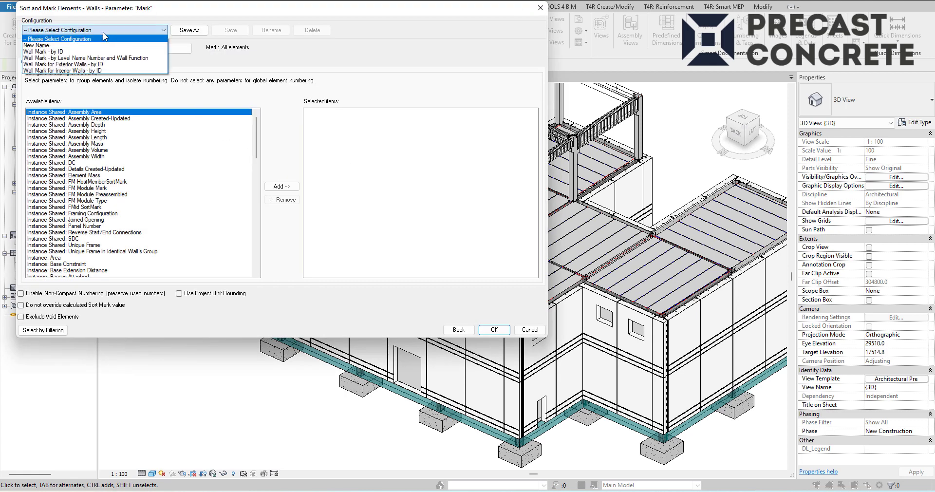
{"action": "left_click", "coordinate": [86, 58]}
{"action": "left_click", "coordinate": [495, 329]}
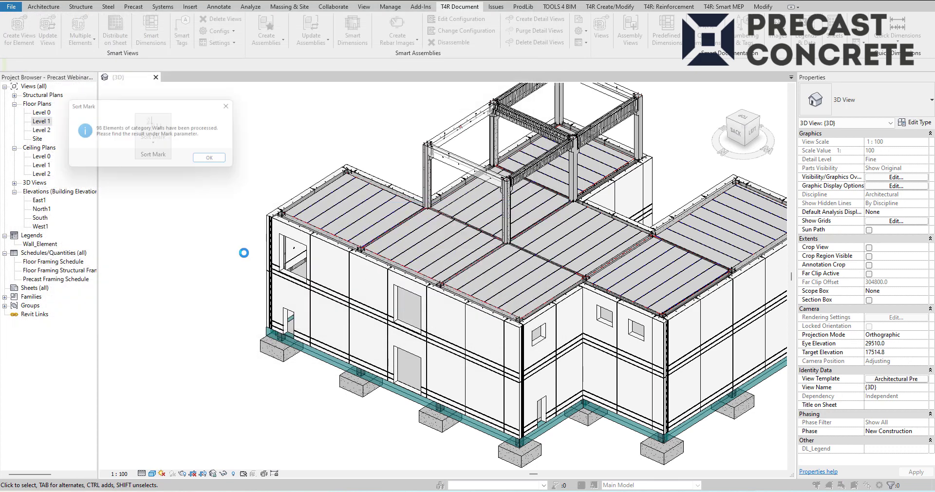
{"action": "left_click", "coordinate": [217, 162]}
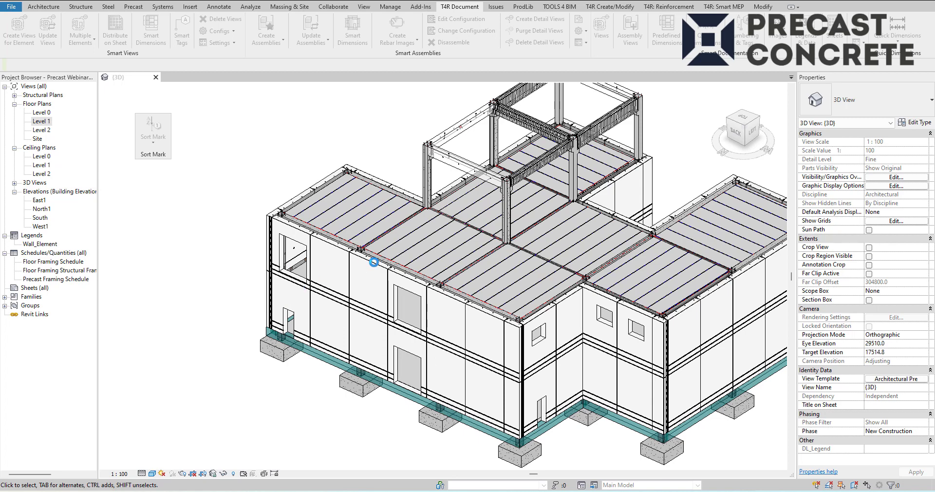
Step: Inspect the Mark values of four consecutive upper-storey Sandwich 430 wall panels, beginning just before the upper window panel
{"action": "scroll", "coordinate": [385, 257], "scroll_direction": "up", "scroll_amount": 5}
{"action": "left_click", "coordinate": [455, 222]}
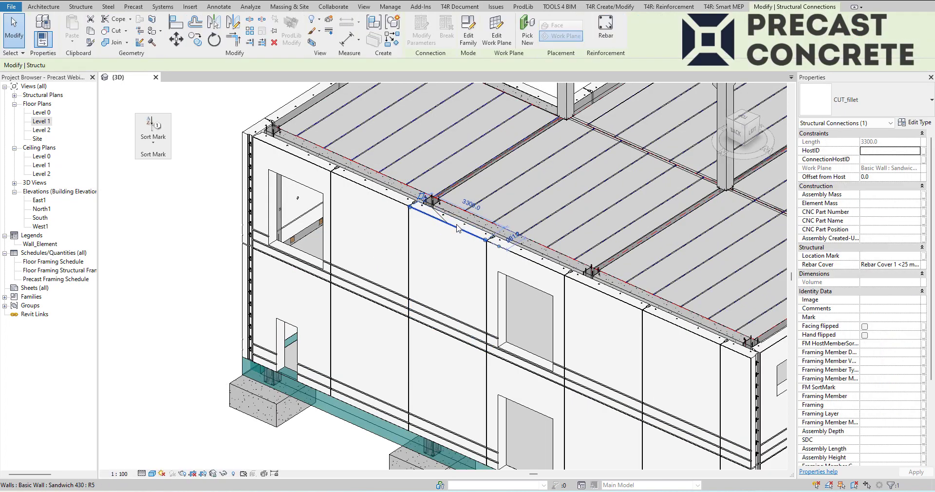
{"action": "key", "text": "Escape"}
{"action": "scroll", "coordinate": [455, 222], "scroll_direction": "up", "scroll_amount": 3}
{"action": "left_click", "coordinate": [455, 224]}
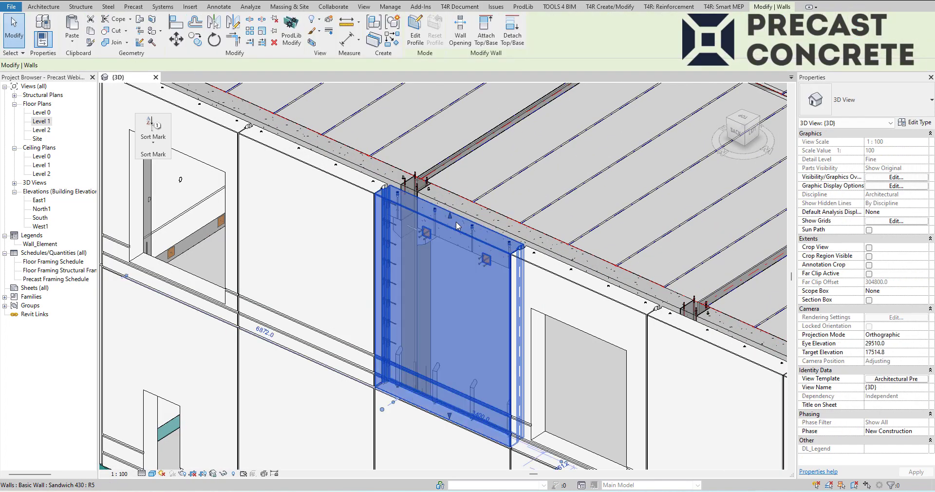
{"action": "scroll", "coordinate": [878, 426], "scroll_direction": "down", "scroll_amount": 4}
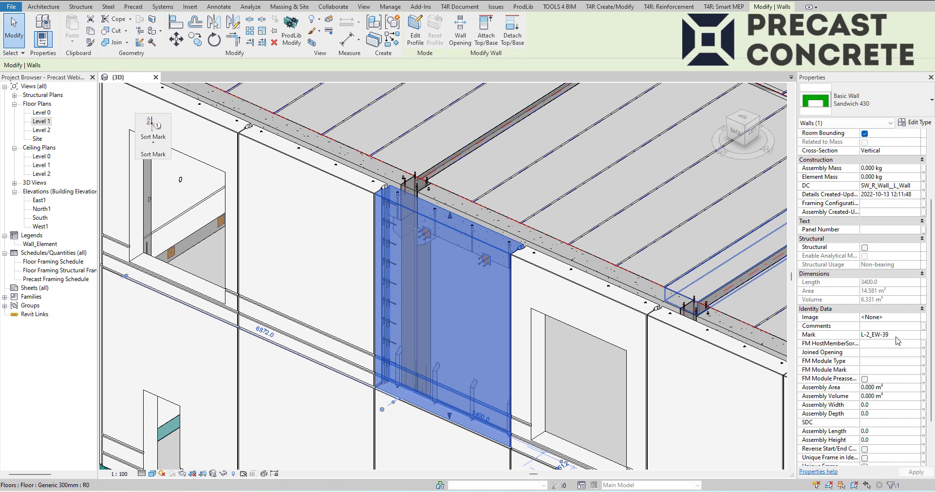
{"action": "middle_click_drag", "start_coordinate": [589, 286], "coordinate": [490, 235]}
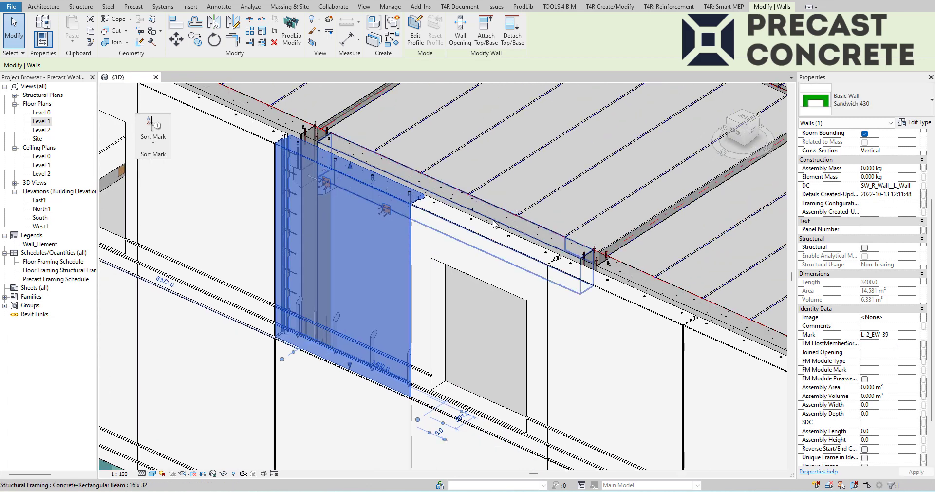
{"action": "left_click", "coordinate": [490, 235]}
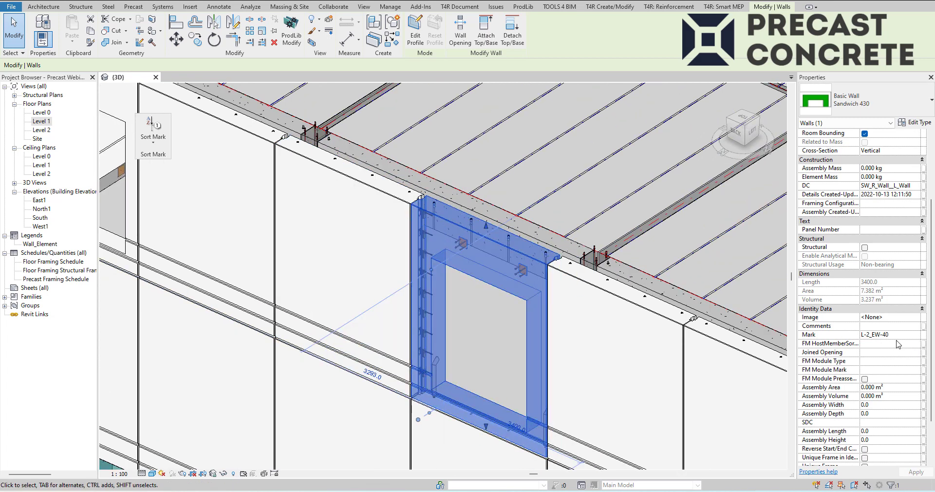
{"action": "left_click", "coordinate": [741, 317]}
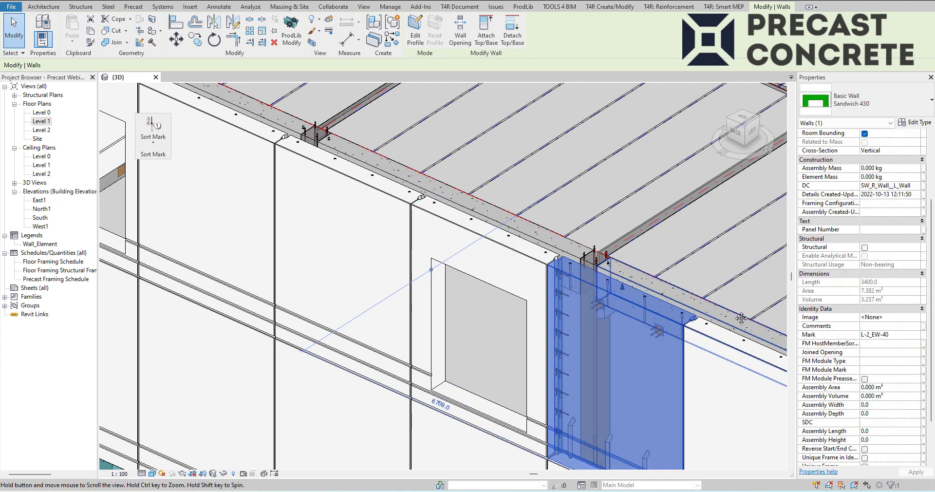
{"action": "middle_click_drag", "start_coordinate": [741, 317], "coordinate": [554, 215]}
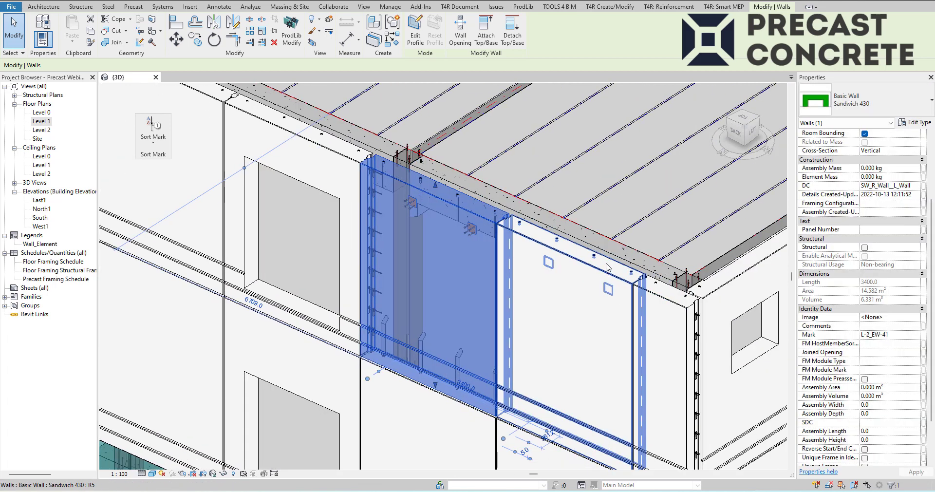
{"action": "left_click", "coordinate": [606, 267]}
{"action": "middle_click_drag", "start_coordinate": [481, 325], "coordinate": [682, 302]}
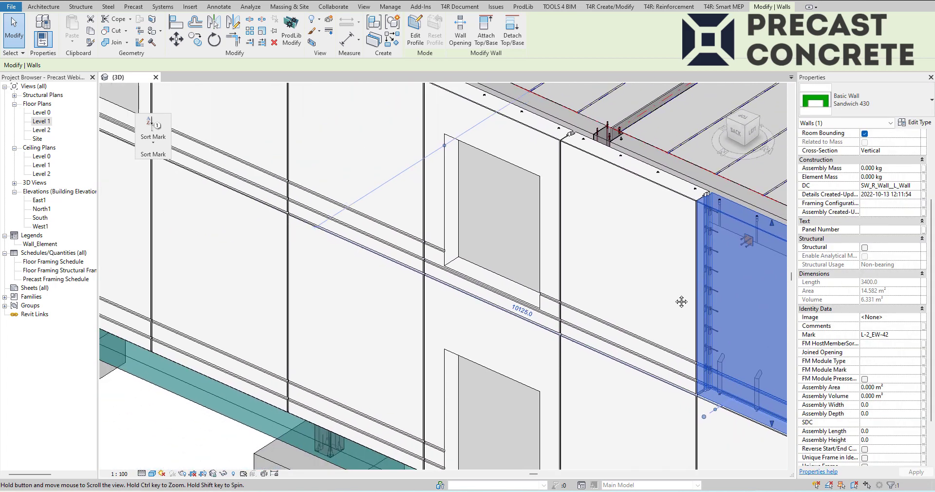
Step: Inspect the Mark and Base Constraint of the two adjacent solid lower-storey wall panels on the same facade, and deselect
{"action": "scroll", "coordinate": [597, 296], "scroll_direction": "down", "scroll_amount": 1}
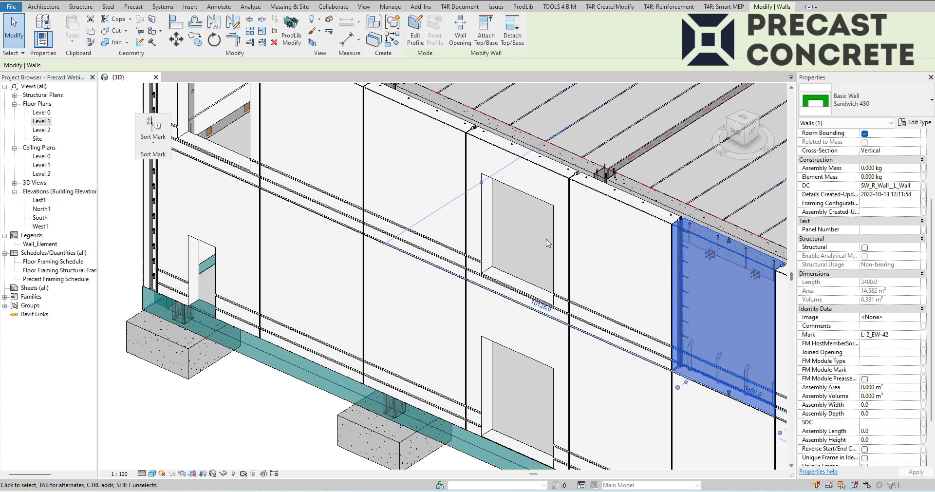
{"action": "middle_click_drag", "start_coordinate": [644, 236], "coordinate": [699, 216]}
{"action": "scroll", "coordinate": [386, 336], "scroll_direction": "up", "scroll_amount": 2}
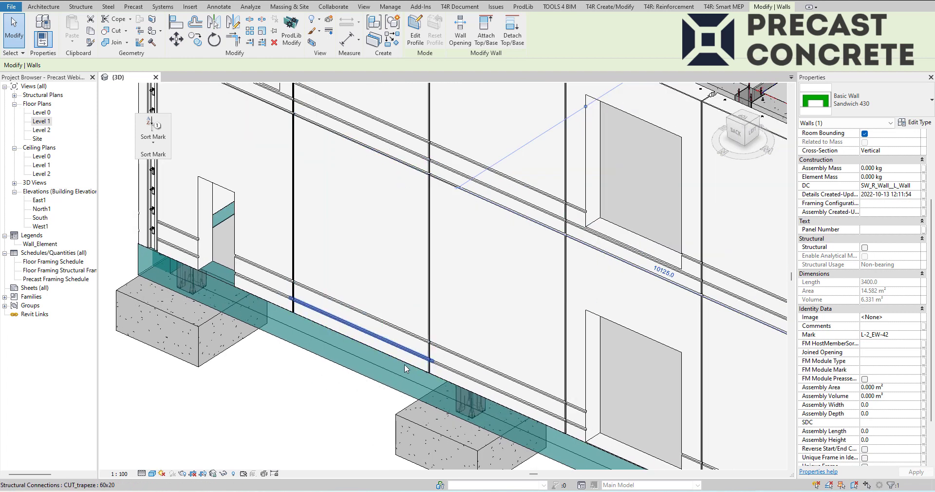
{"action": "left_click", "coordinate": [408, 361]}
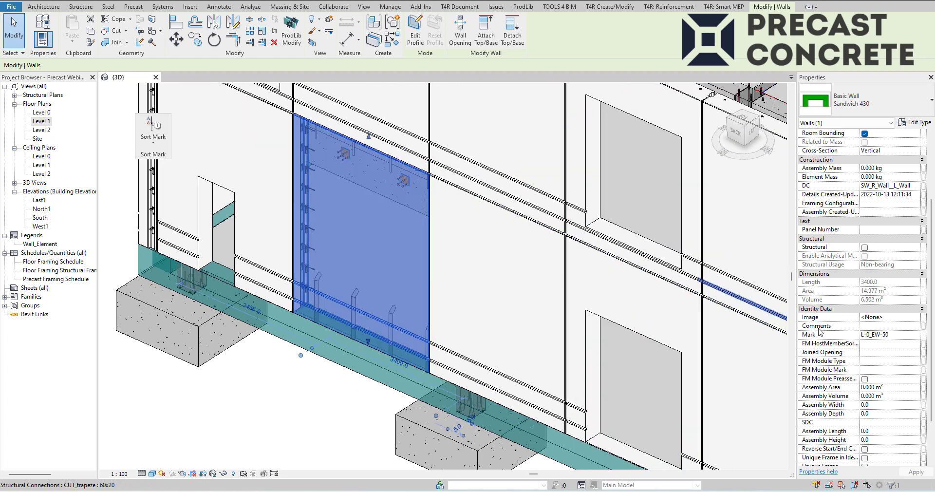
{"action": "scroll", "coordinate": [508, 288], "scroll_direction": "down", "scroll_amount": 1}
{"action": "middle_click_drag", "start_coordinate": [508, 288], "coordinate": [497, 327]}
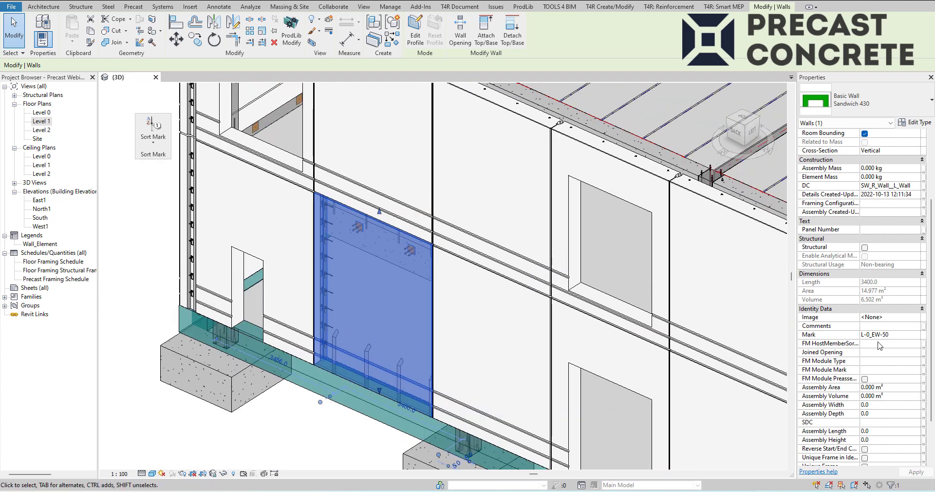
{"action": "scroll", "coordinate": [875, 341], "scroll_direction": "up", "scroll_amount": 4}
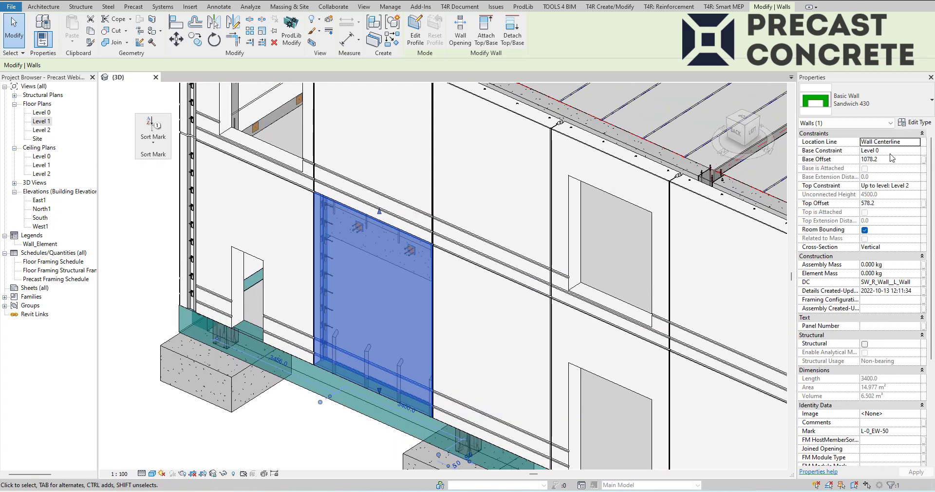
{"action": "middle_click_drag", "start_coordinate": [515, 351], "coordinate": [492, 328]}
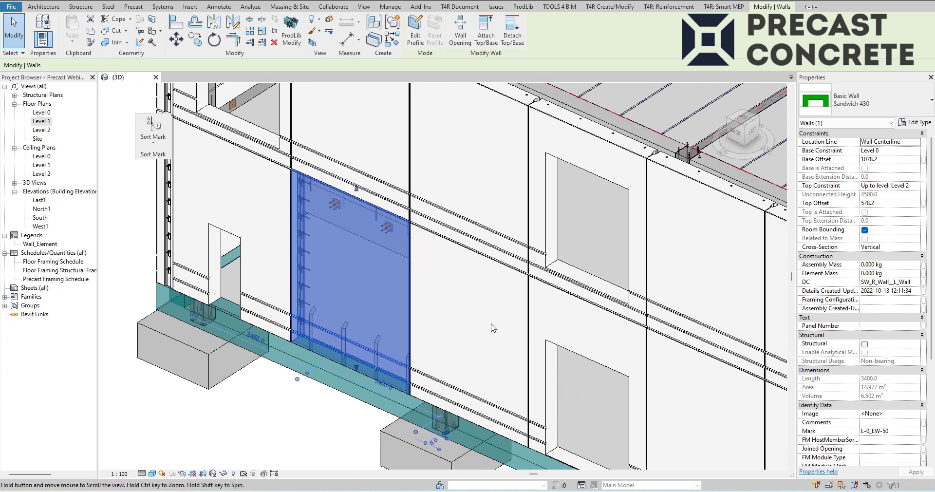
{"action": "left_click", "coordinate": [489, 429]}
{"action": "middle_click_drag", "start_coordinate": [601, 367], "coordinate": [472, 265]}
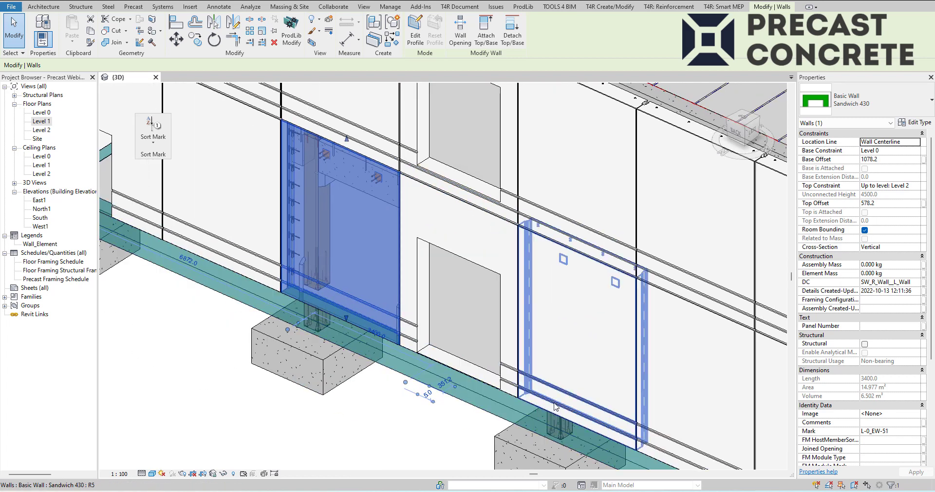
{"action": "scroll", "coordinate": [862, 390], "scroll_direction": "down", "scroll_amount": 4}
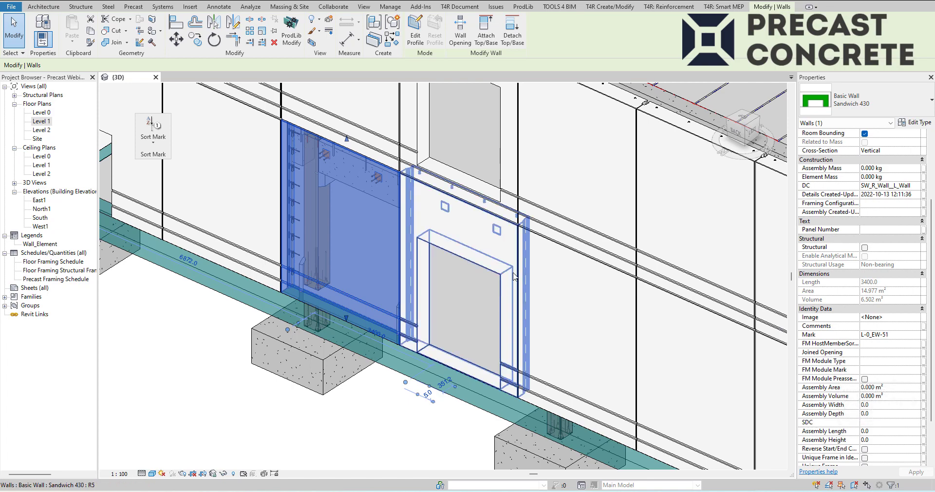
{"action": "key", "text": "Escape"}
Step: Return the floating Sort Mark command group to the ribbon
{"action": "scroll", "coordinate": [658, 241], "scroll_direction": "down", "scroll_amount": 3}
{"action": "middle_click_drag", "start_coordinate": [657, 241], "coordinate": [490, 314]}
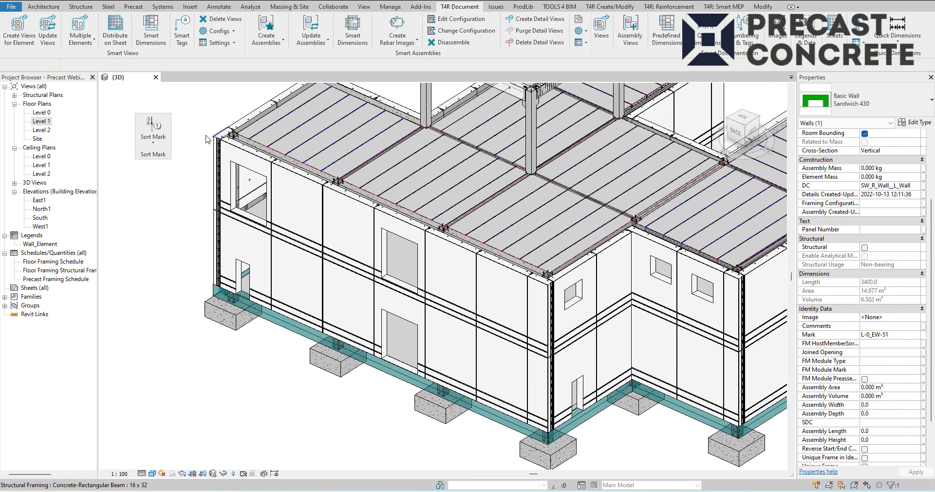
{"action": "left_click", "coordinate": [177, 117]}
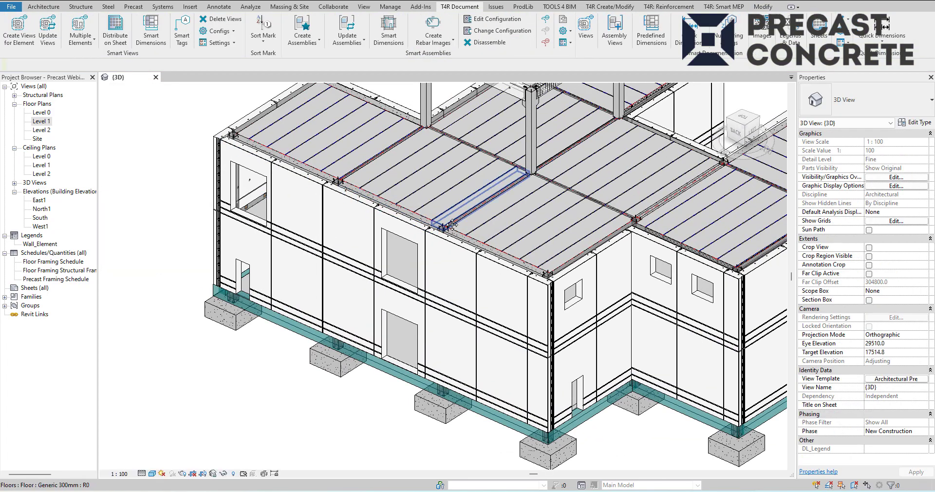
{"action": "scroll", "coordinate": [452, 224], "scroll_direction": "up", "scroll_amount": 2}
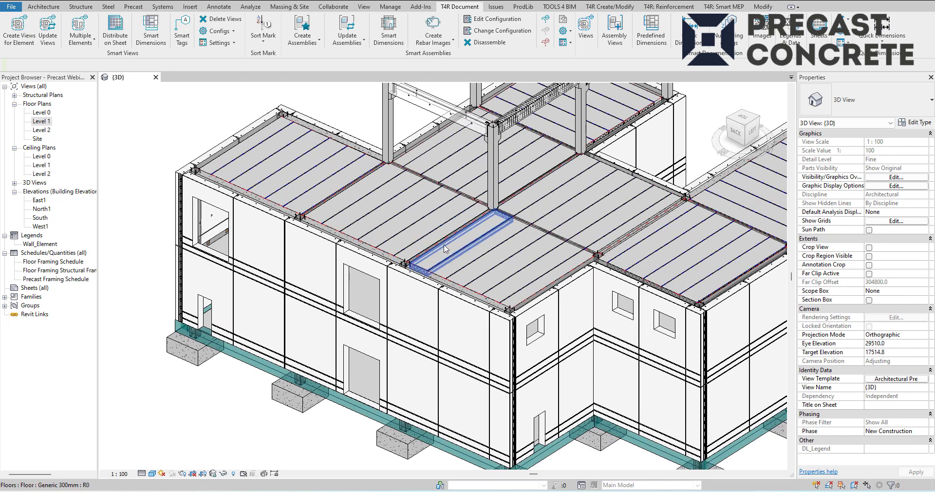
{"action": "scroll", "coordinate": [481, 247], "scroll_direction": "down", "scroll_amount": 2}
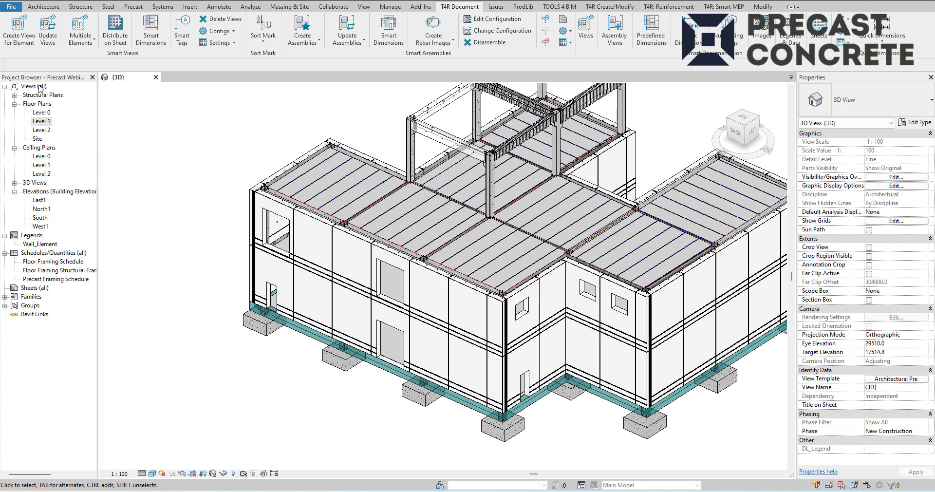
Step: Open the Level 1 floor plan and bring the whole building outline with its grids into view
{"action": "double_click", "coordinate": [43, 122]}
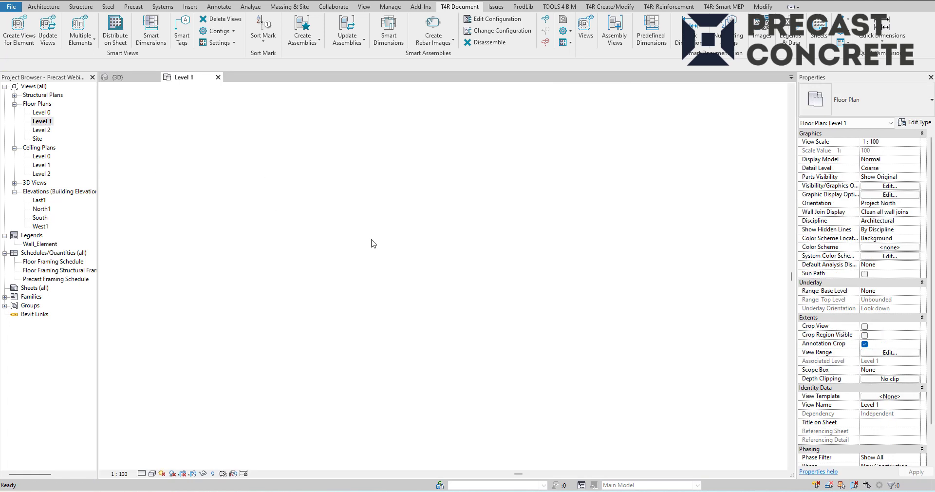
{"action": "scroll", "coordinate": [344, 316], "scroll_direction": "up", "scroll_amount": 5}
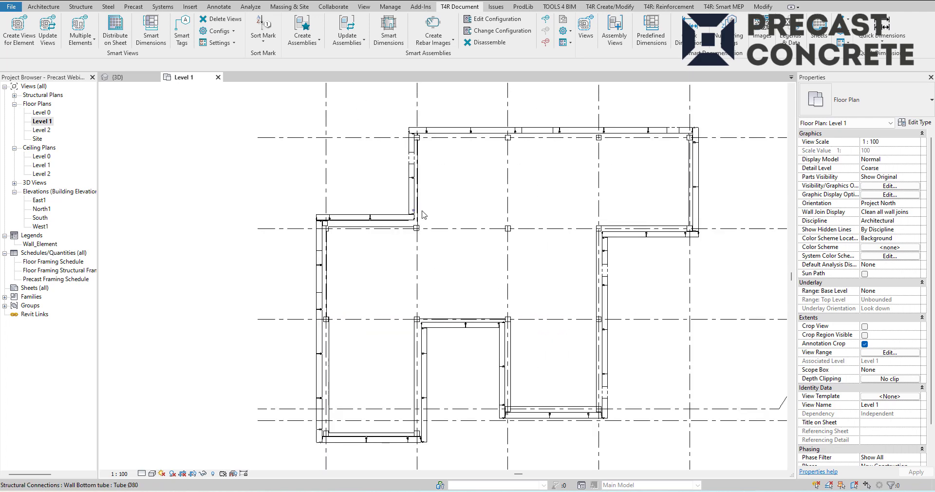
{"action": "scroll", "coordinate": [471, 249], "scroll_direction": "down", "scroll_amount": 1}
{"action": "middle_click_drag", "start_coordinate": [471, 249], "coordinate": [445, 251]}
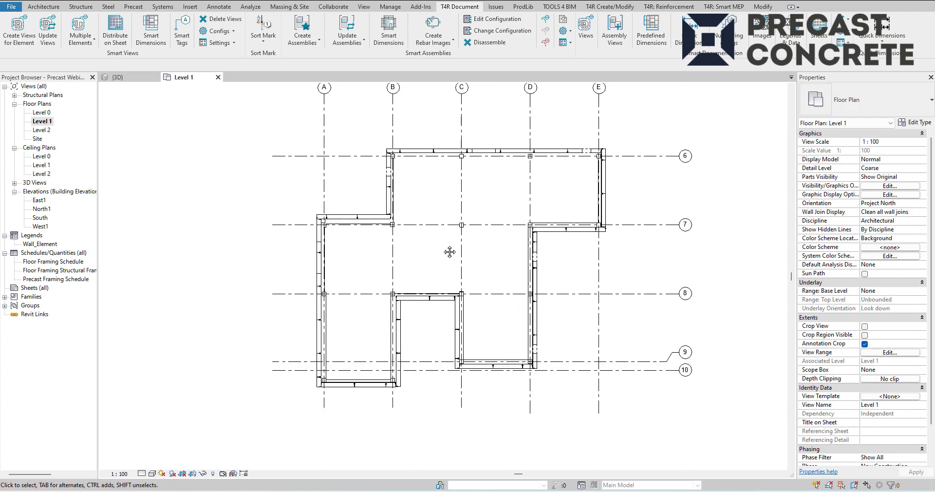
Step: Tag all elements in the Level 1 floor plan with Smart Tags
{"action": "left_click", "coordinate": [182, 44]}
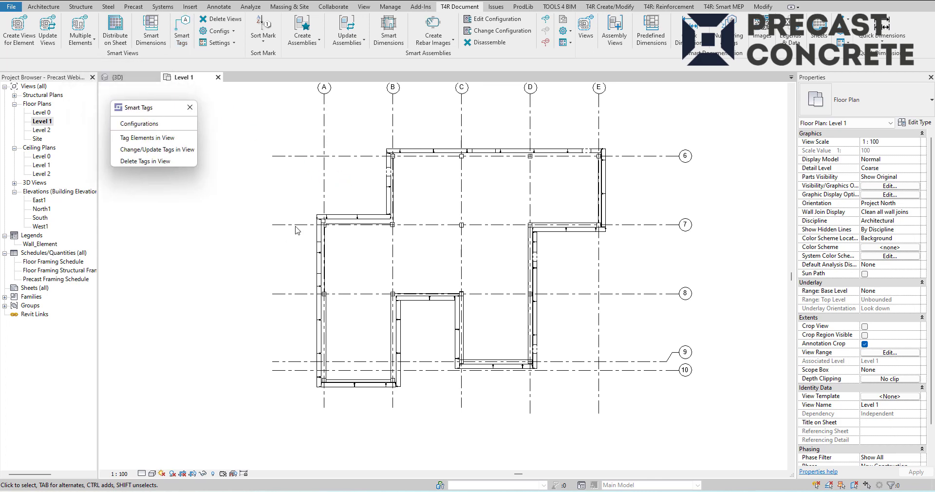
{"action": "scroll", "coordinate": [327, 187], "scroll_direction": "up", "scroll_amount": 5}
{"action": "scroll", "coordinate": [396, 280], "scroll_direction": "down", "scroll_amount": 3}
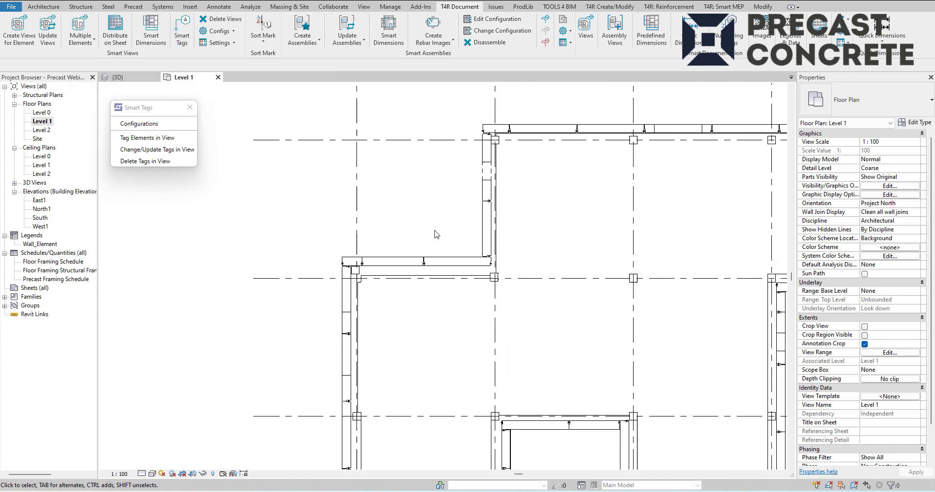
{"action": "middle_click_drag", "start_coordinate": [427, 287], "coordinate": [441, 248]}
{"action": "scroll", "coordinate": [441, 221], "scroll_direction": "down", "scroll_amount": 2}
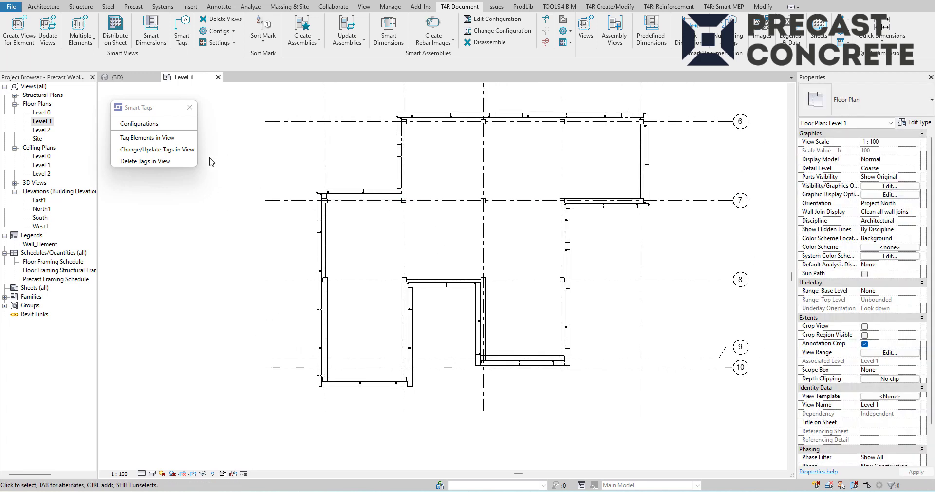
{"action": "left_click", "coordinate": [183, 140]}
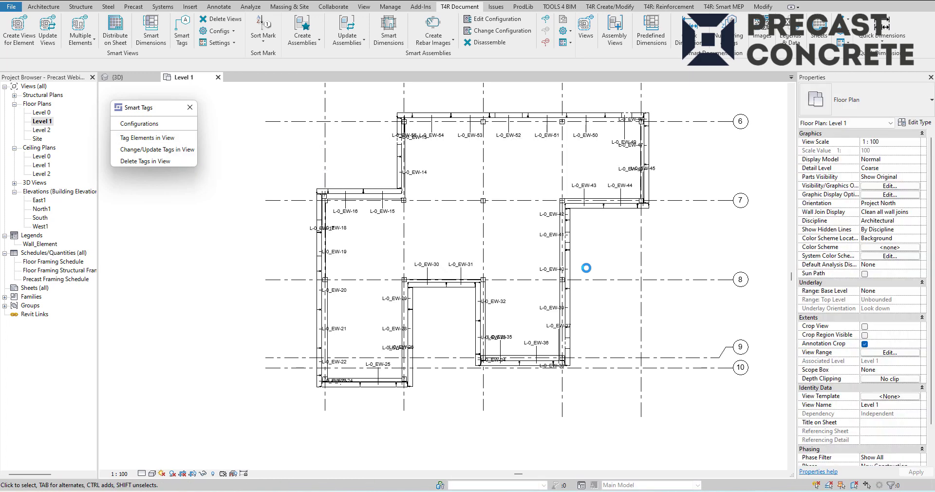
Step: Examine the wall mark tags around the perimeter of the Level 1 floor plan
{"action": "scroll", "coordinate": [454, 173], "scroll_direction": "up", "scroll_amount": 5}
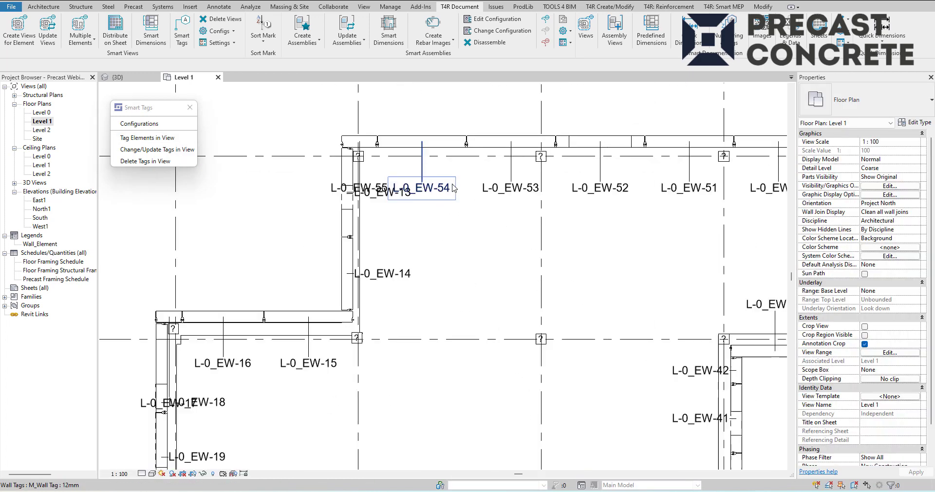
{"action": "middle_click_drag", "start_coordinate": [520, 242], "coordinate": [507, 230]}
{"action": "scroll", "coordinate": [508, 234], "scroll_direction": "up", "scroll_amount": 1}
{"action": "scroll", "coordinate": [508, 235], "scroll_direction": "down", "scroll_amount": 2}
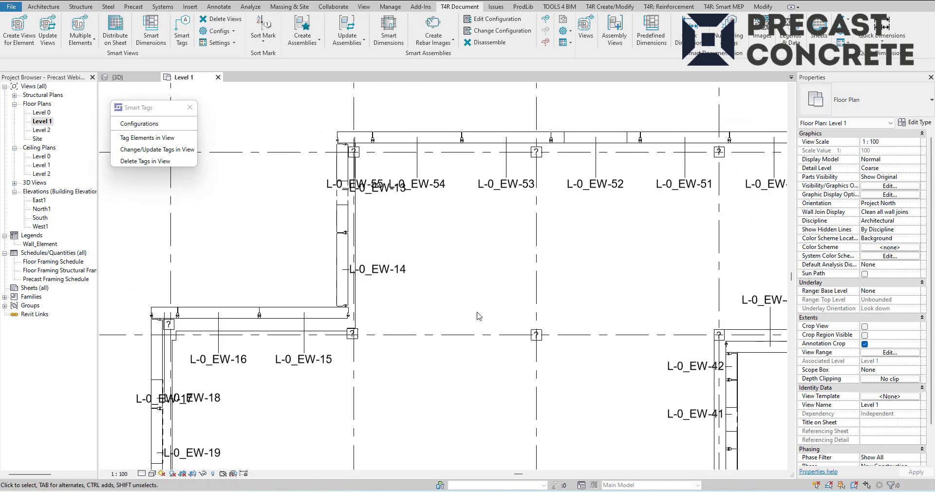
{"action": "middle_click_drag", "start_coordinate": [482, 316], "coordinate": [514, 246]}
{"action": "middle_click_drag", "start_coordinate": [402, 342], "coordinate": [496, 264]}
{"action": "middle_click_drag", "start_coordinate": [410, 361], "coordinate": [406, 317]}
{"action": "middle_click_drag", "start_coordinate": [411, 358], "coordinate": [408, 260]}
{"action": "scroll", "coordinate": [409, 260], "scroll_direction": "down", "scroll_amount": 4}
{"action": "middle_click_drag", "start_coordinate": [570, 204], "coordinate": [465, 323]}
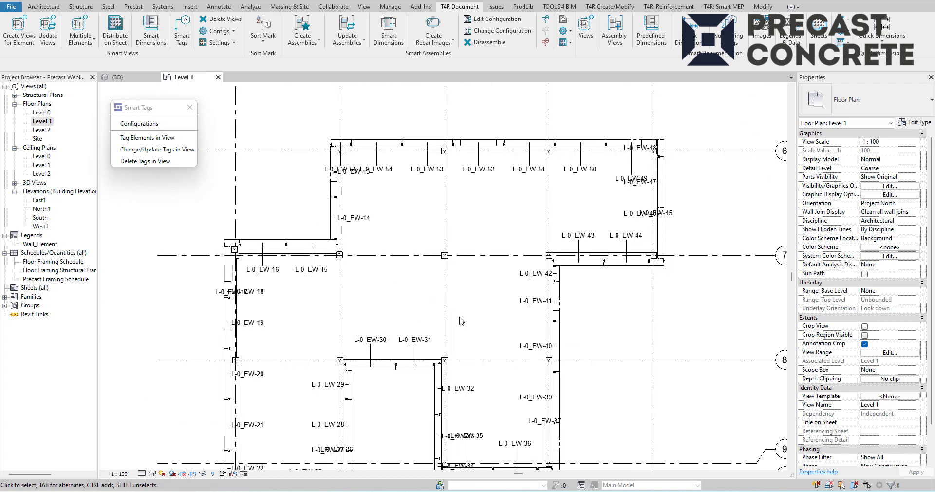
Step: Inspect the Mark of the wall tagged L-0_EW-40 to compare it with its tag, and deselect
{"action": "scroll", "coordinate": [541, 334], "scroll_direction": "up", "scroll_amount": 7}
{"action": "left_click", "coordinate": [596, 336]}
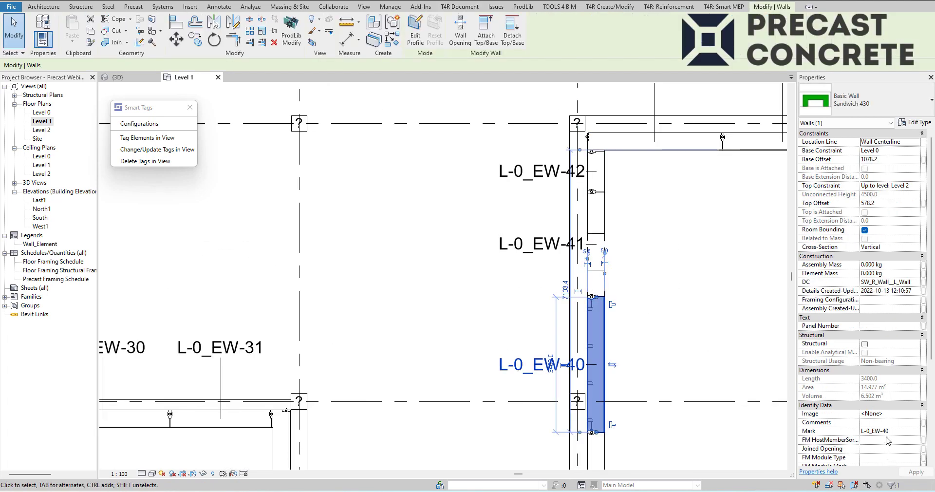
{"action": "left_click", "coordinate": [480, 300]}
{"action": "scroll", "coordinate": [490, 295], "scroll_direction": "down", "scroll_amount": 2}
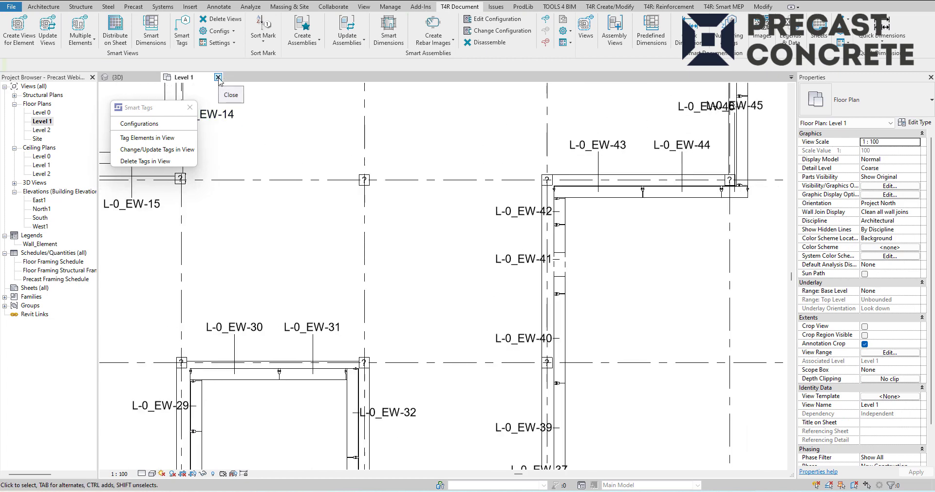
Step: Close the Level 1 plan and the Smart Tags window, and float the Smart Assemblies command group over the 3D view
{"action": "left_click", "coordinate": [218, 77]}
{"action": "left_click", "coordinate": [191, 105]}
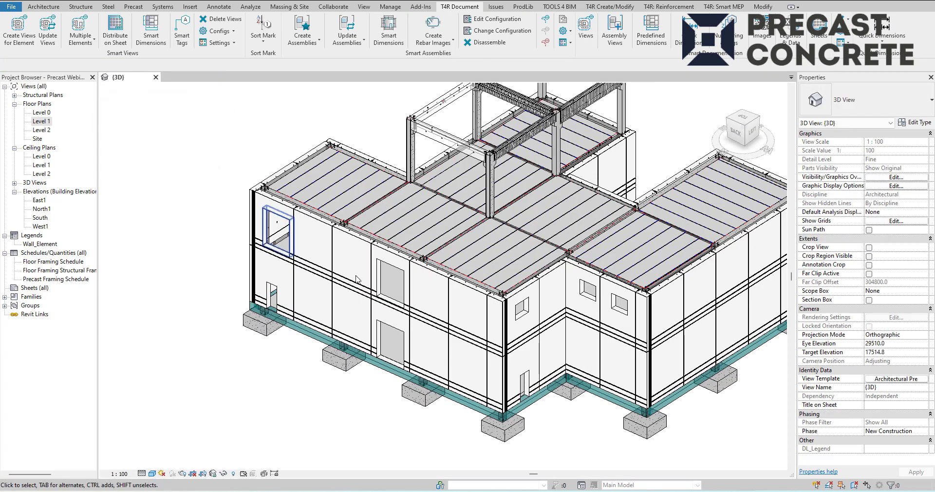
{"action": "middle_click_drag", "start_coordinate": [410, 275], "coordinate": [407, 254], "text": "shift"}
{"action": "scroll", "coordinate": [407, 254], "scroll_direction": "up", "scroll_amount": 2}
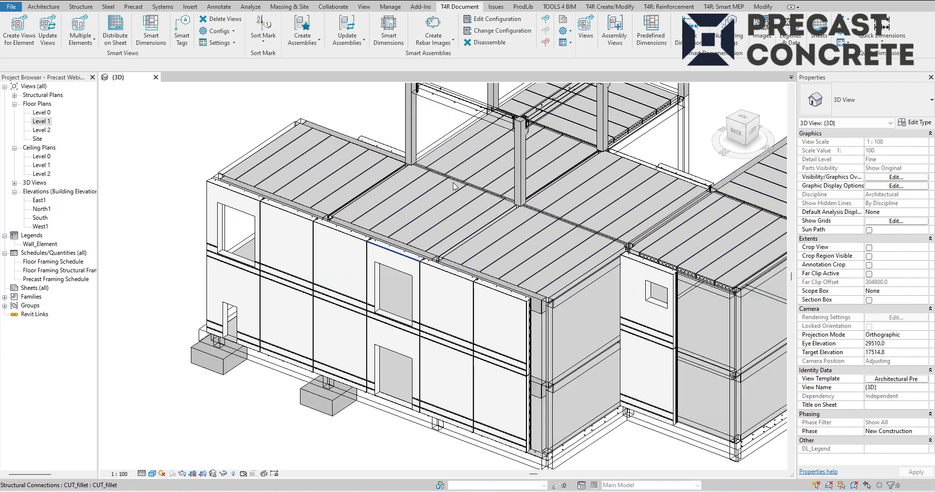
{"action": "left_click_drag", "start_coordinate": [435, 55], "coordinate": [256, 140]}
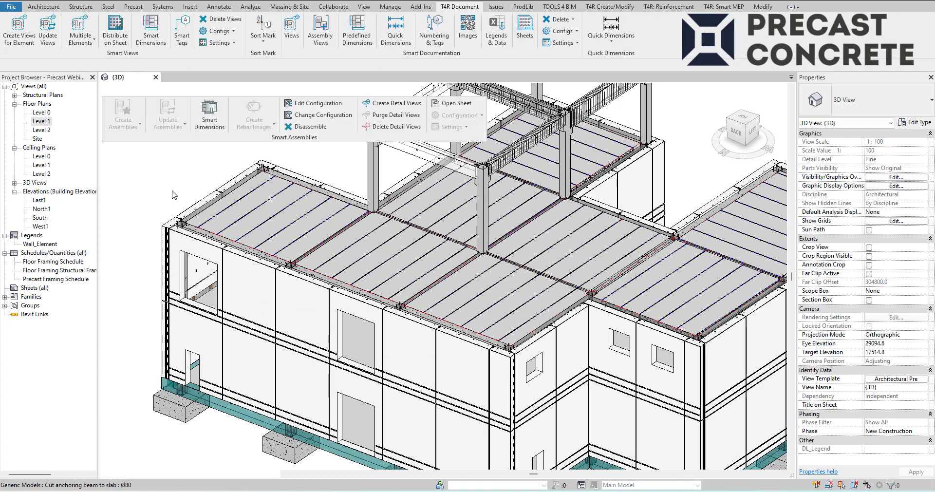
Step: Start creating an assembly for the lower-storey Sandwich 430 panel with the large opening, and open the Precast_Webinar shop drawing configuration for editing
{"action": "middle_click_drag", "start_coordinate": [354, 331], "coordinate": [386, 293]}
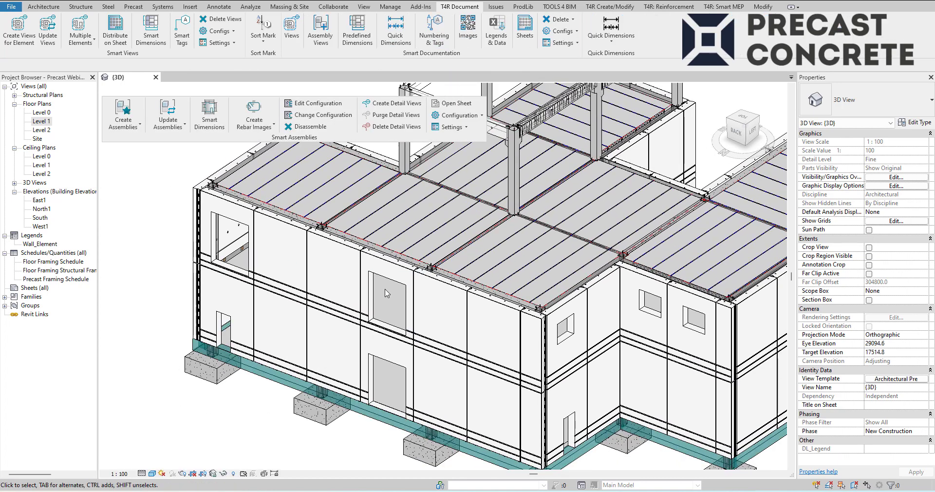
{"action": "scroll", "coordinate": [386, 293], "scroll_direction": "up", "scroll_amount": 2}
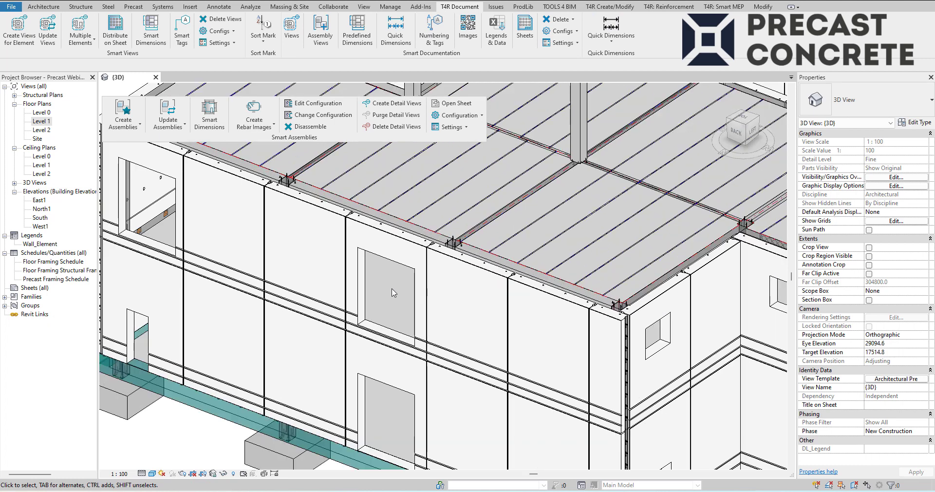
{"action": "left_click", "coordinate": [399, 393]}
{"action": "middle_click_drag", "start_coordinate": [400, 392], "coordinate": [431, 356]}
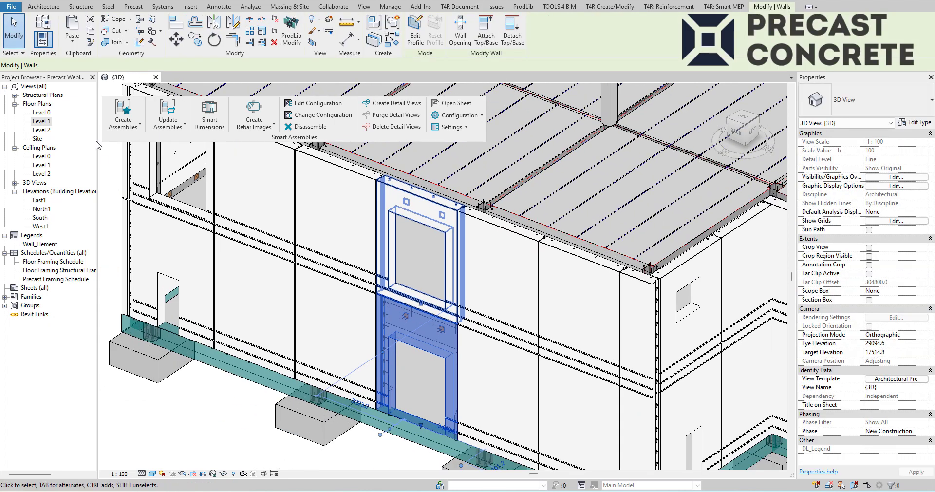
{"action": "left_click", "coordinate": [121, 111]}
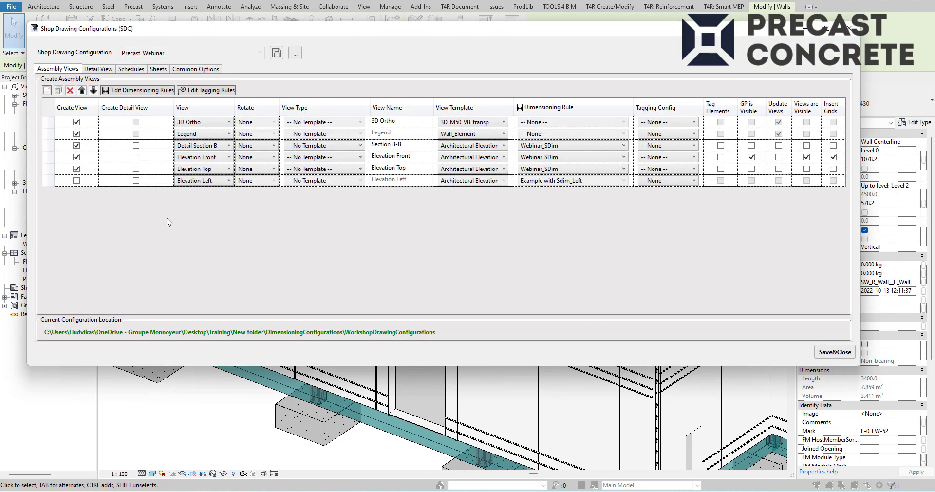
Step: Add two blank assembly view rows to the Precast_Webinar configuration and delete them again
{"action": "left_click", "coordinate": [47, 90]}
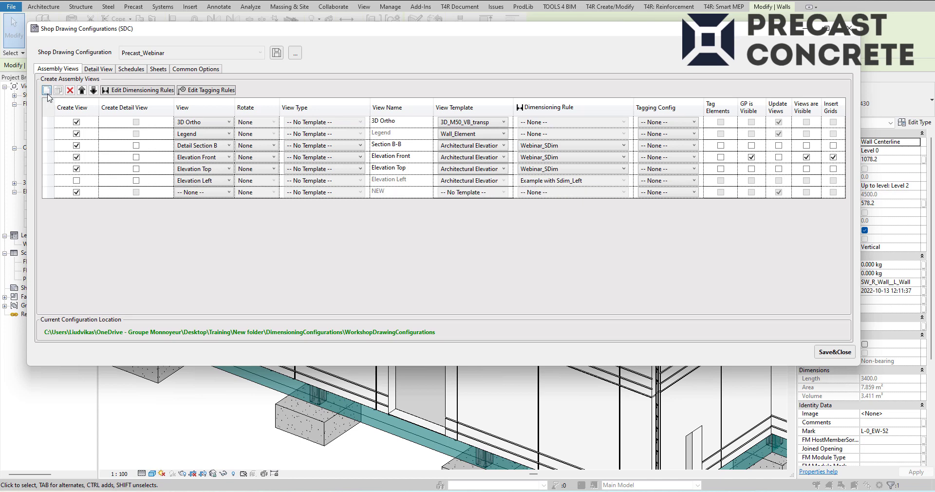
{"action": "left_click", "coordinate": [47, 90]}
{"action": "left_click", "coordinate": [49, 192]}
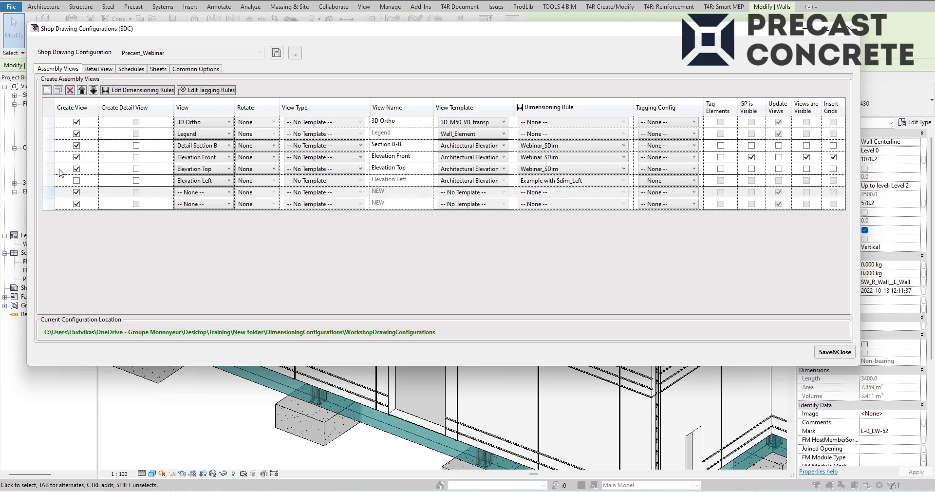
{"action": "left_click", "coordinate": [48, 204]}
{"action": "left_click", "coordinate": [70, 91]}
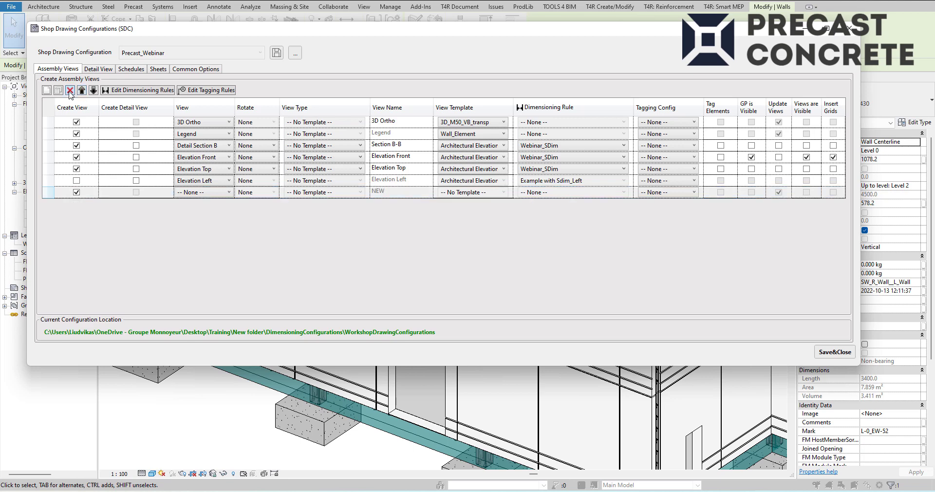
{"action": "key", "text": "Delete"}
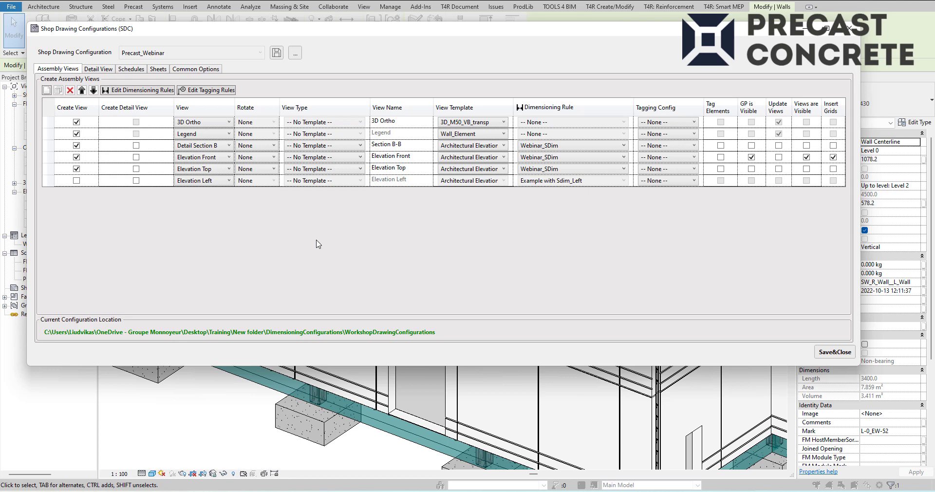
Step: Review the configuration's common options, save it, create the wall assembly with Precast_Webinar and dismiss the report
{"action": "left_click", "coordinate": [197, 70]}
{"action": "left_click", "coordinate": [71, 71]}
{"action": "left_click", "coordinate": [835, 352]}
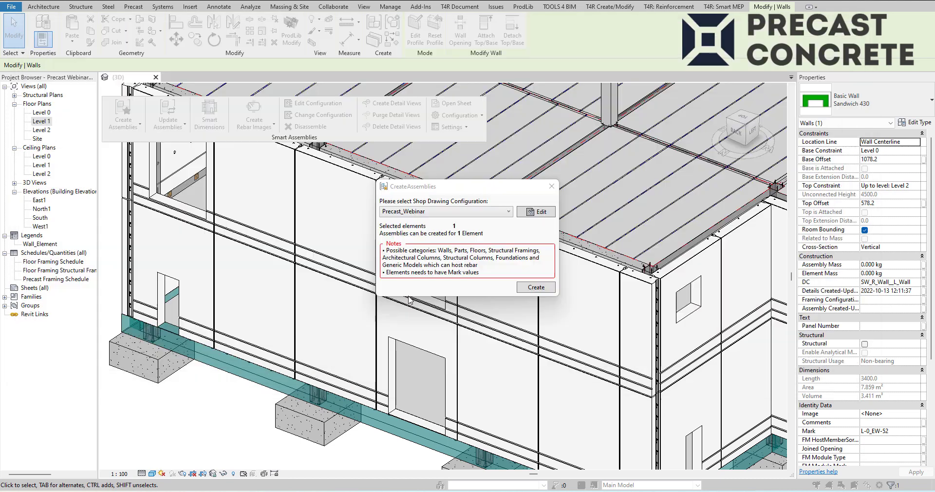
{"action": "left_click", "coordinate": [536, 287]}
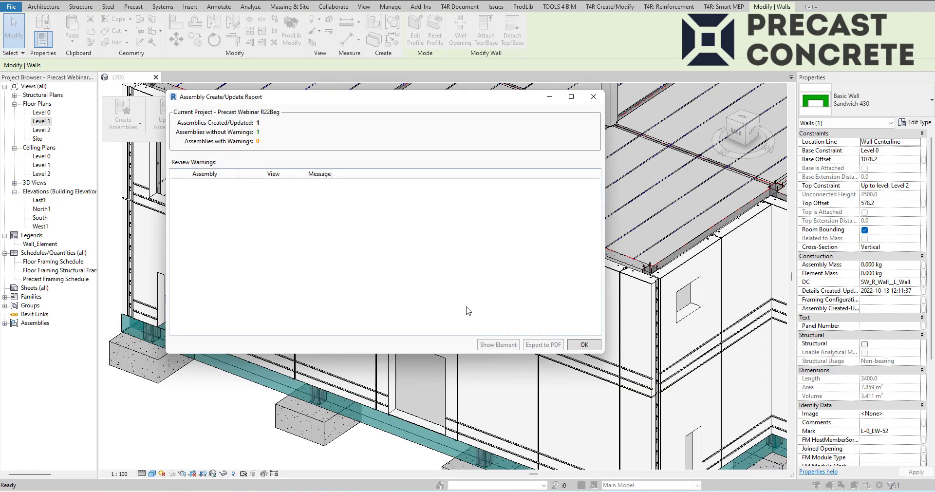
{"action": "left_click", "coordinate": [596, 345]}
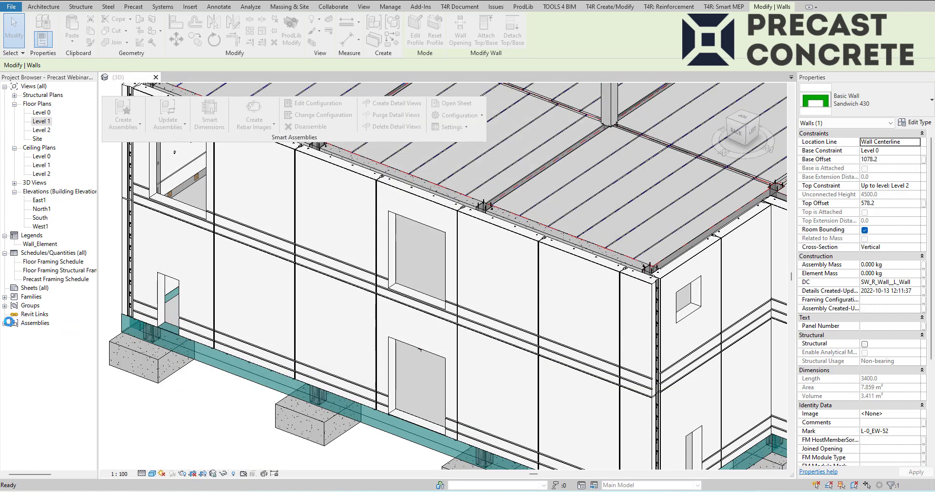
Step: Open the sheet of wall assembly L-0_EW-52 and return the floating Smart Assemblies command group to the ribbon
{"action": "left_click", "coordinate": [4, 323]}
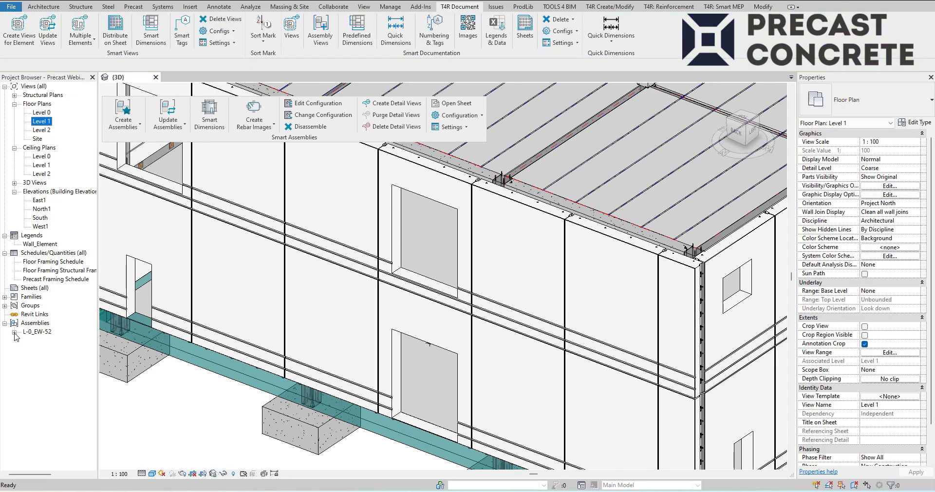
{"action": "left_click", "coordinate": [15, 333]}
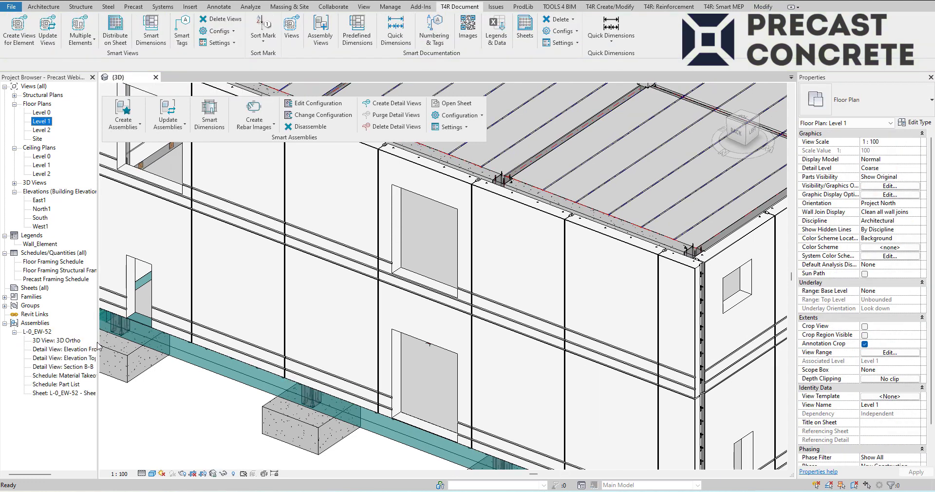
{"action": "left_click_drag", "start_coordinate": [98, 344], "coordinate": [166, 349]}
{"action": "double_click", "coordinate": [90, 394]}
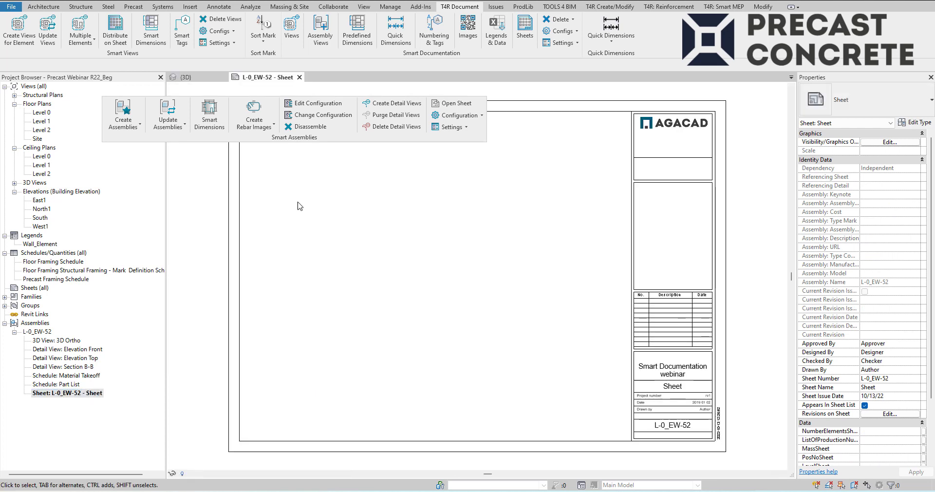
{"action": "left_click_drag", "start_coordinate": [298, 138], "coordinate": [264, 64]}
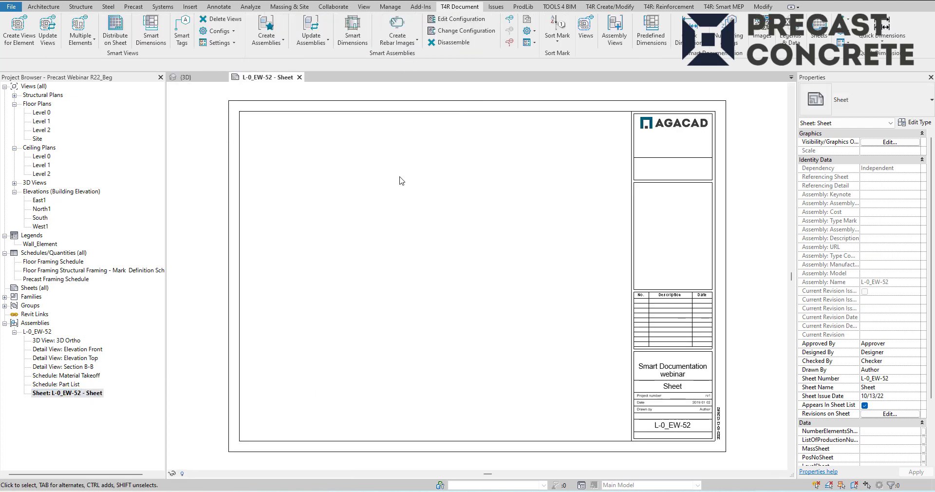
Step: Place the assembly's 3D Ortho view on the sheet in the empty title block box above the revision table
{"action": "left_click", "coordinate": [51, 340]}
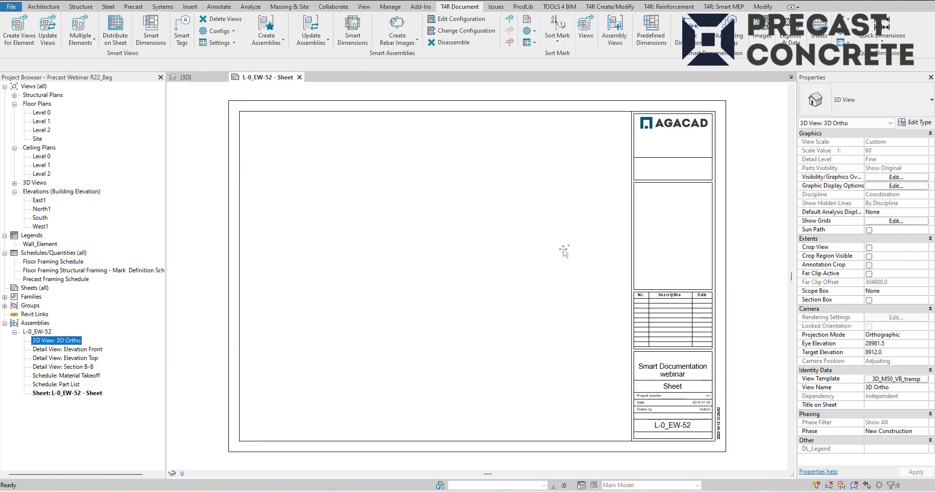
{"action": "left_click_drag", "start_coordinate": [700, 242], "coordinate": [681, 235]}
{"action": "left_click", "coordinate": [674, 230]}
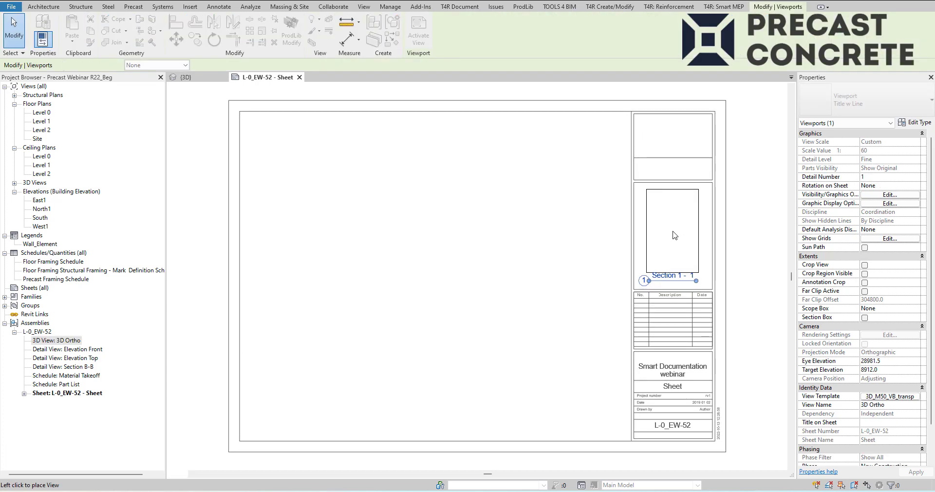
Step: Place the Elevation Front detail view in the upper-left area of the L-0_EW-52 sheet
{"action": "left_click", "coordinate": [78, 350]}
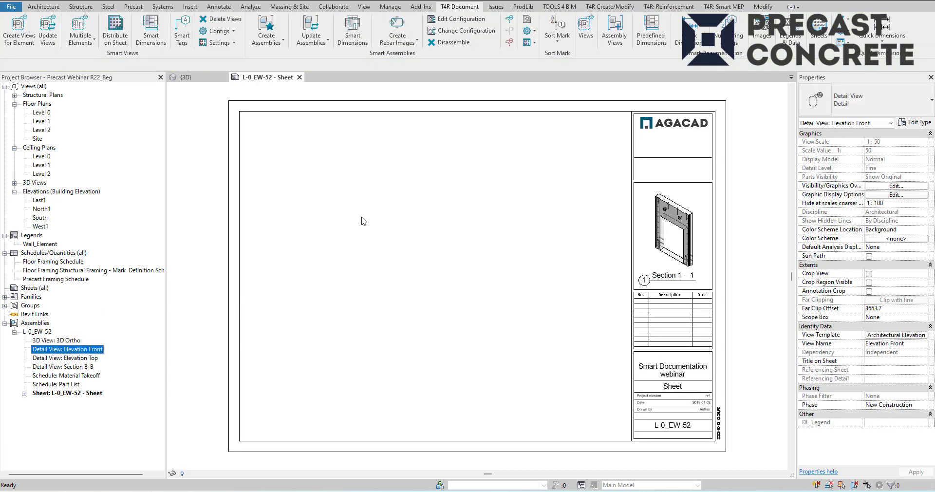
{"action": "left_click_drag", "start_coordinate": [363, 222], "coordinate": [355, 215]}
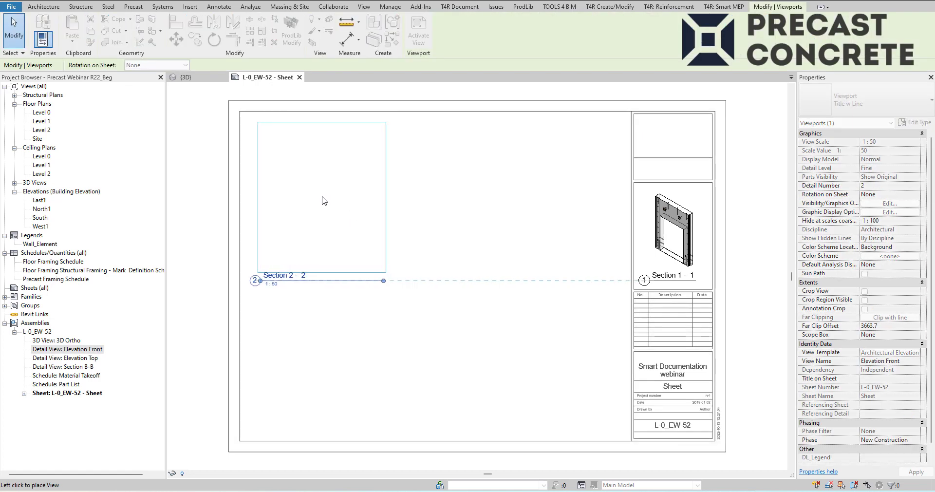
{"action": "left_click", "coordinate": [324, 201]}
Step: Place the Elevation Top detail view below the front elevation and the Section B-B detail view to the right of it
{"action": "left_click", "coordinate": [68, 358]}
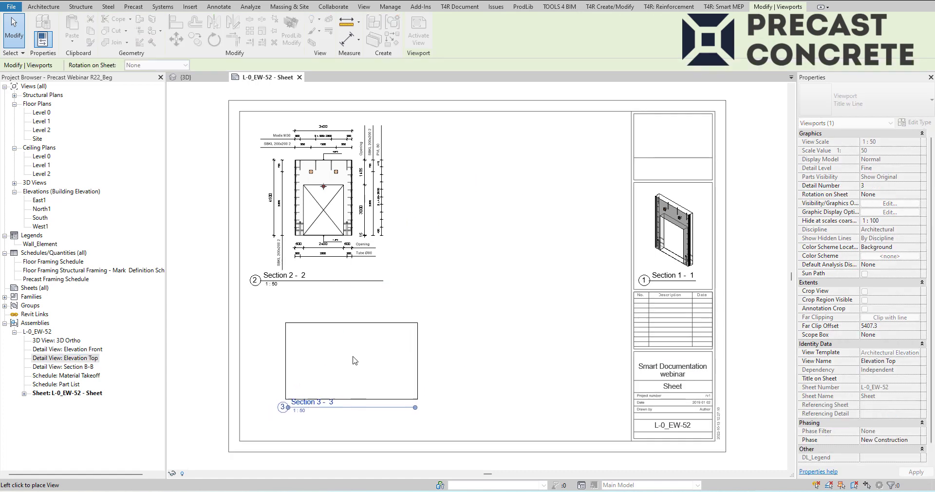
{"action": "left_click", "coordinate": [329, 368]}
{"action": "left_click", "coordinate": [62, 367]}
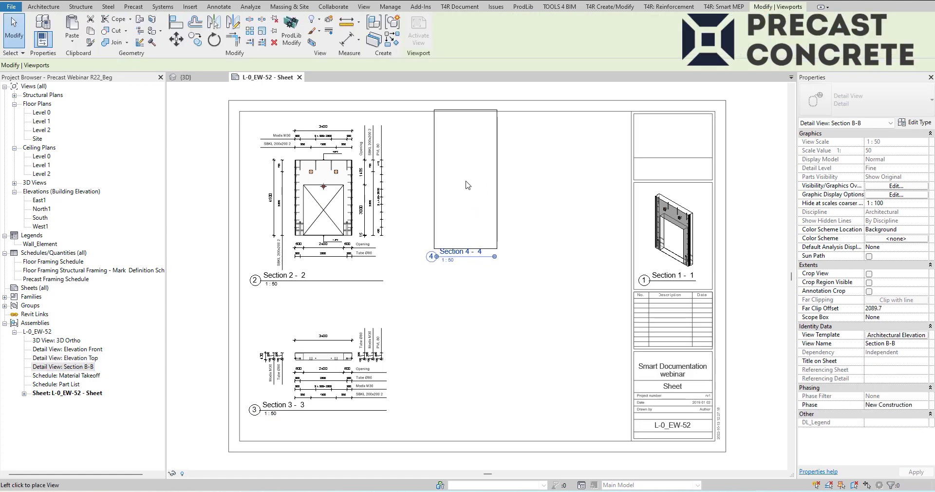
{"action": "left_click", "coordinate": [467, 192]}
Step: Place the Material Takeoff schedule beside the title block and the Part List schedule below the Section B-B view
{"action": "left_click", "coordinate": [72, 376]}
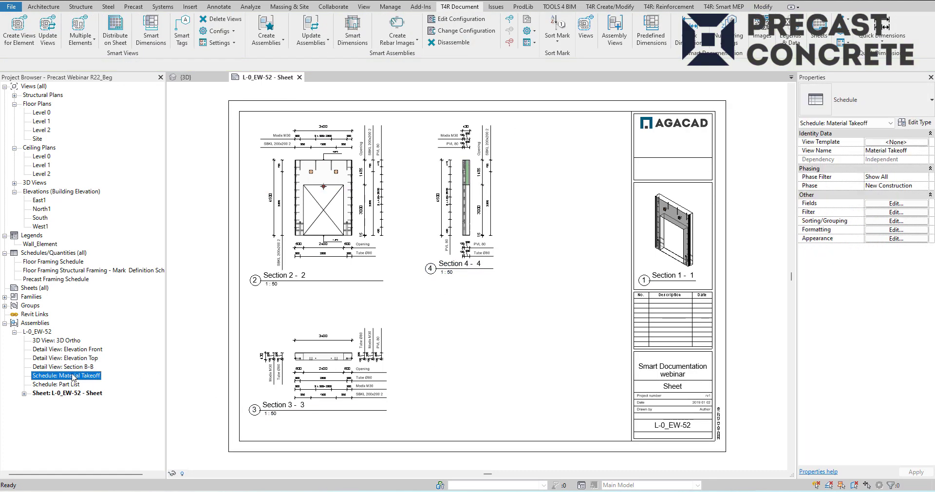
{"action": "left_click_drag", "start_coordinate": [578, 220], "coordinate": [579, 221]}
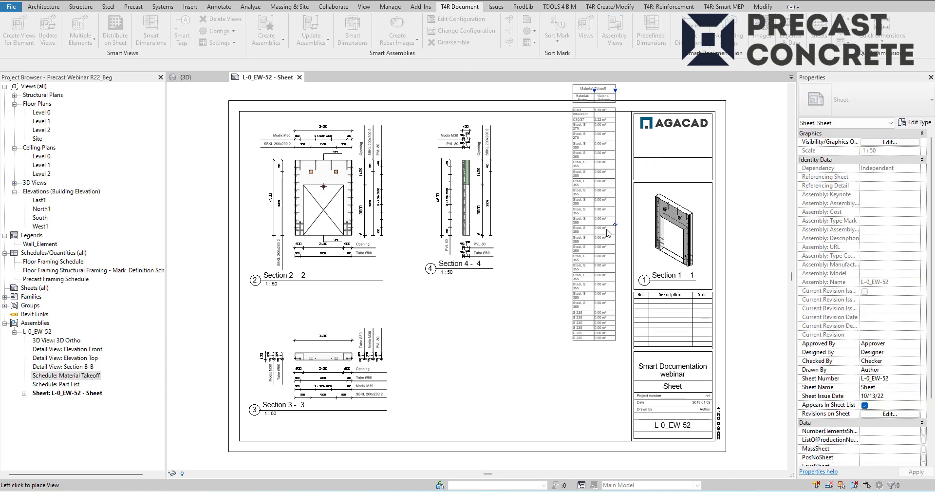
{"action": "left_click", "coordinate": [606, 248]}
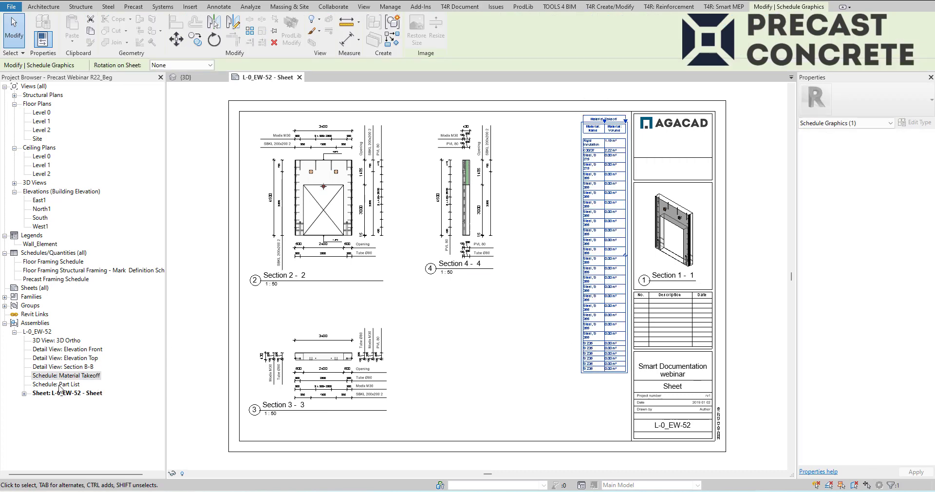
{"action": "left_click", "coordinate": [53, 385]}
{"action": "left_click_drag", "start_coordinate": [566, 352], "coordinate": [560, 348]}
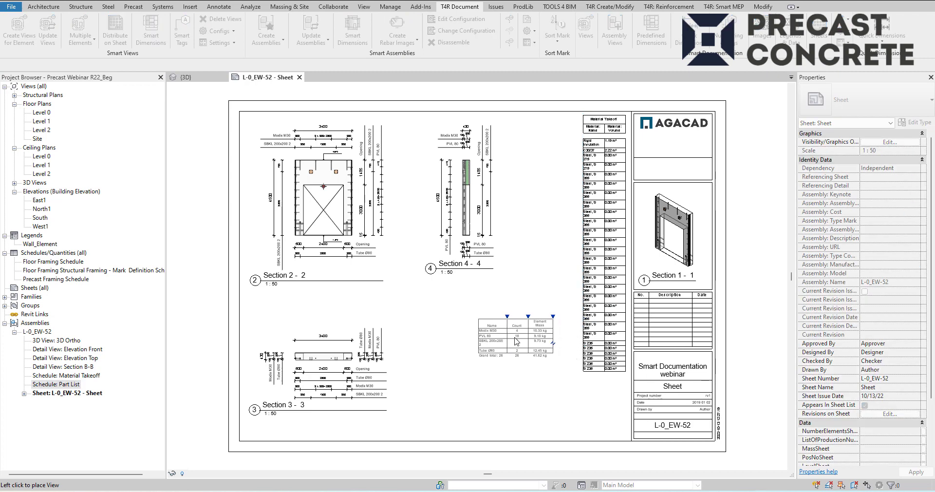
{"action": "left_click", "coordinate": [543, 290]}
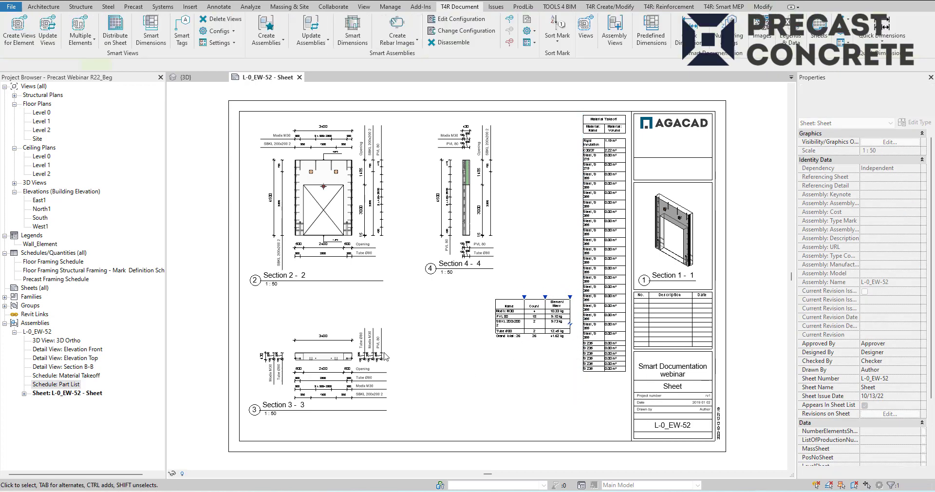
Step: Place the Wall_Element legend on the sheet beneath the Part List schedule
{"action": "left_click", "coordinate": [39, 244]}
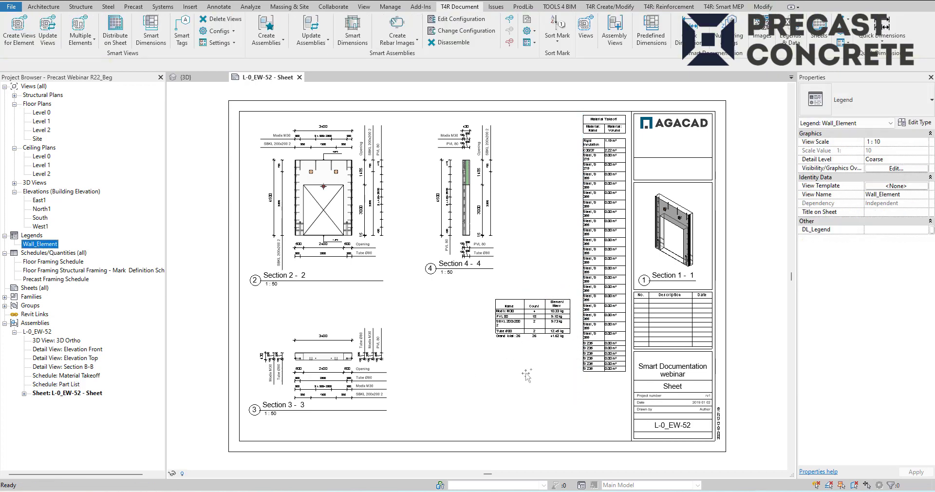
{"action": "left_click_drag", "start_coordinate": [39, 244], "coordinate": [538, 372]}
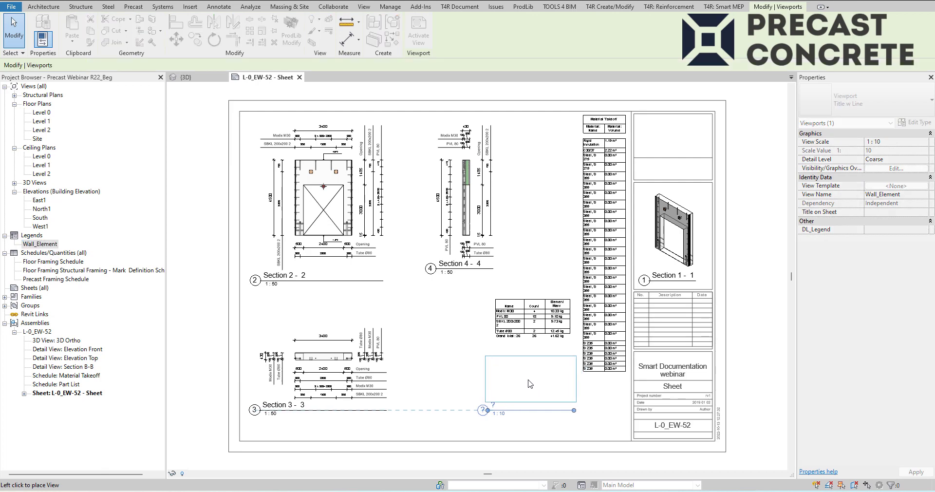
{"action": "left_click", "coordinate": [535, 384]}
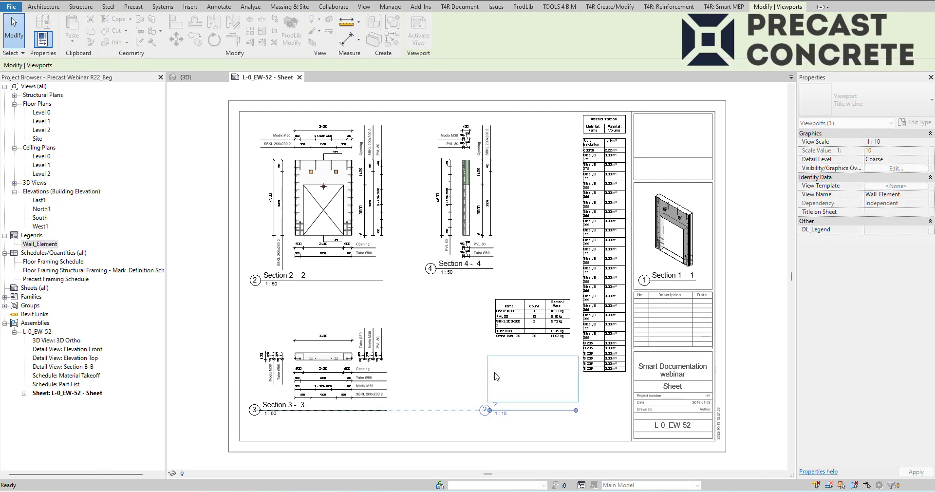
{"action": "left_click", "coordinate": [463, 319]}
Step: Examine the dimensions, elevation marks and embedded parts in the front elevation view on the sheet
{"action": "scroll", "coordinate": [249, 126], "scroll_direction": "up", "scroll_amount": 3}
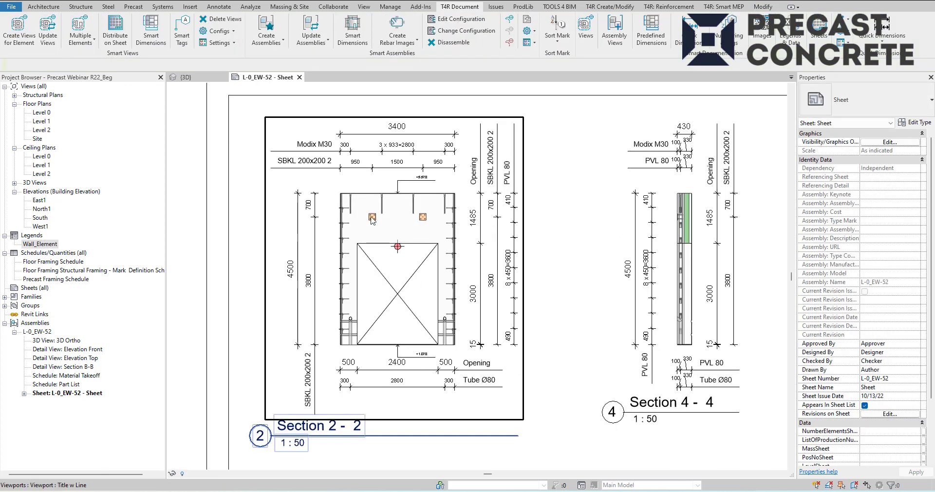
{"action": "scroll", "coordinate": [421, 259], "scroll_direction": "up", "scroll_amount": 3}
{"action": "scroll", "coordinate": [423, 255], "scroll_direction": "down", "scroll_amount": 2}
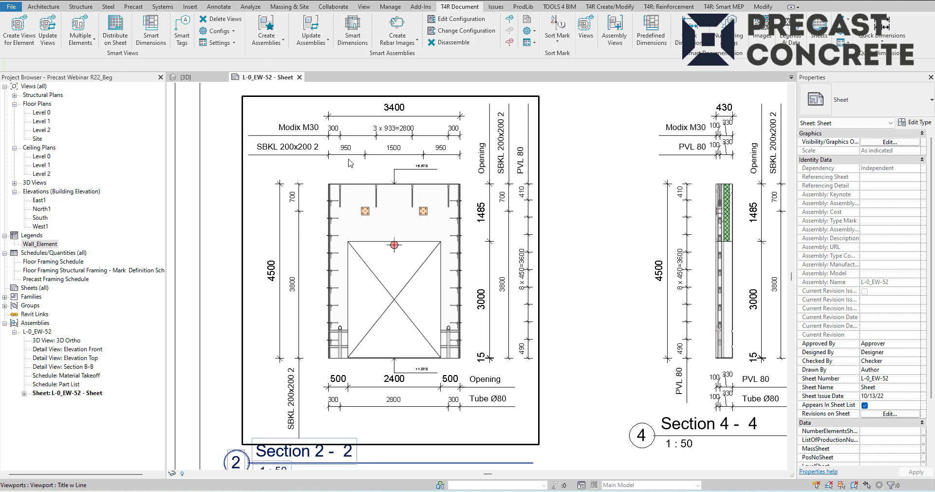
{"action": "scroll", "coordinate": [350, 162], "scroll_direction": "up", "scroll_amount": 1}
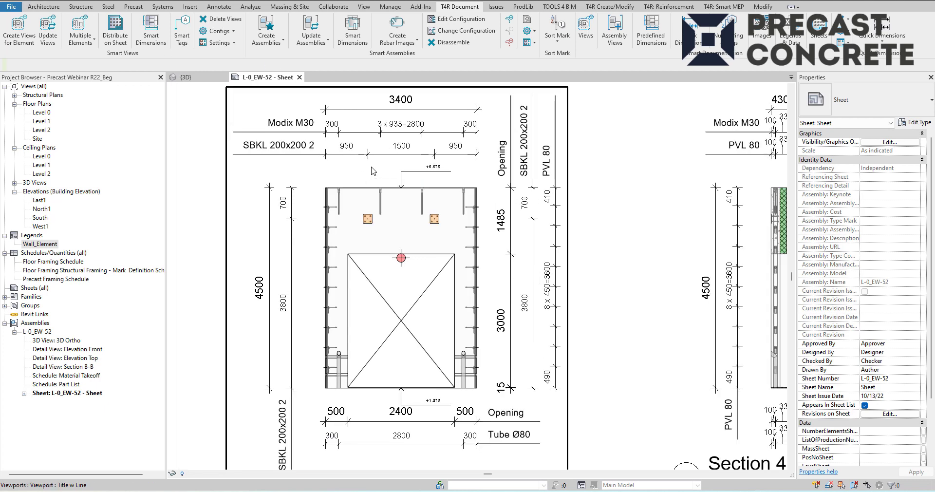
{"action": "scroll", "coordinate": [373, 171], "scroll_direction": "up", "scroll_amount": 2}
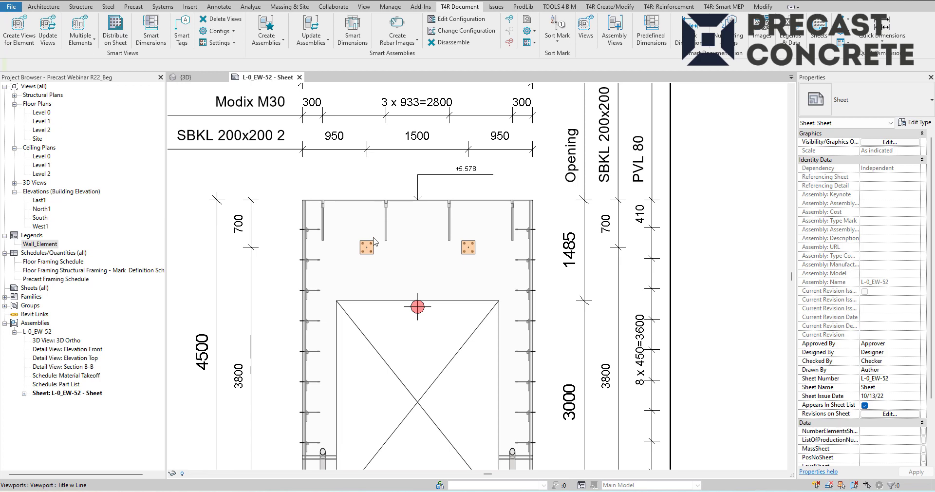
{"action": "scroll", "coordinate": [373, 237], "scroll_direction": "down", "scroll_amount": 1}
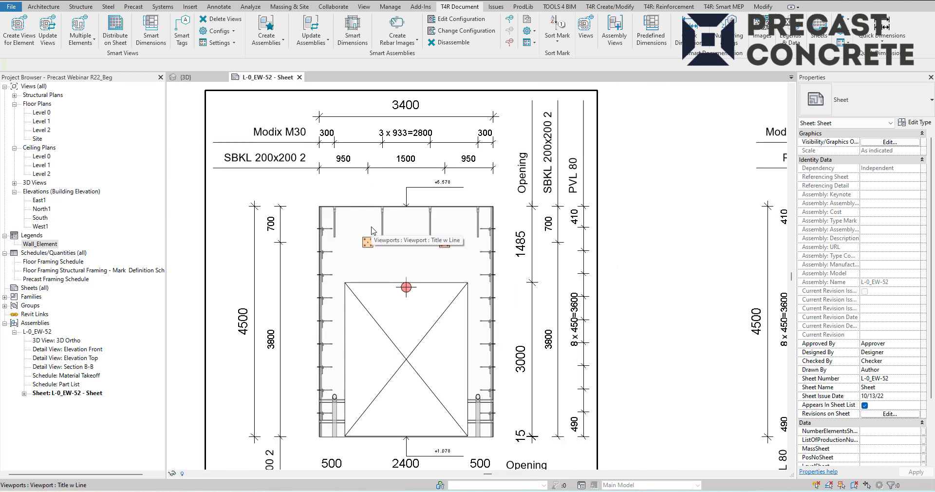
{"action": "scroll", "coordinate": [371, 230], "scroll_direction": "up", "scroll_amount": 2}
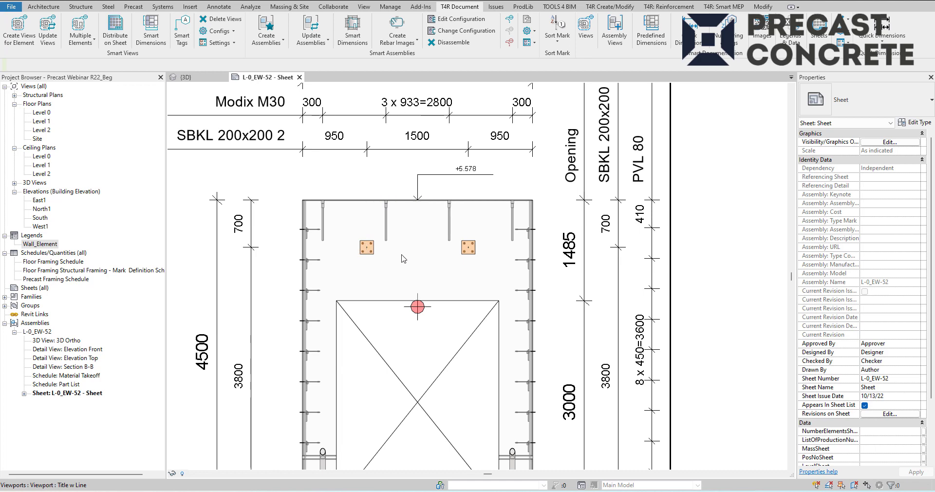
{"action": "scroll", "coordinate": [383, 206], "scroll_direction": "down", "scroll_amount": 1}
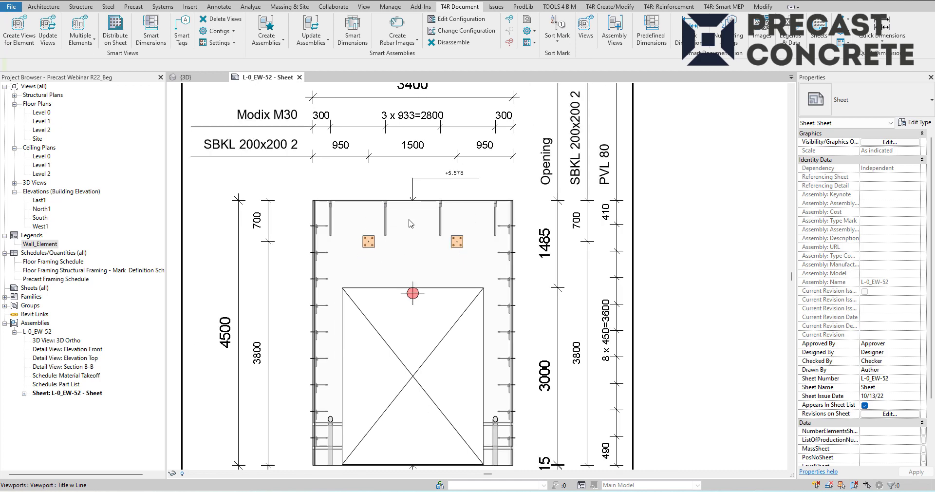
{"action": "middle_click_drag", "start_coordinate": [414, 188], "coordinate": [412, 211]}
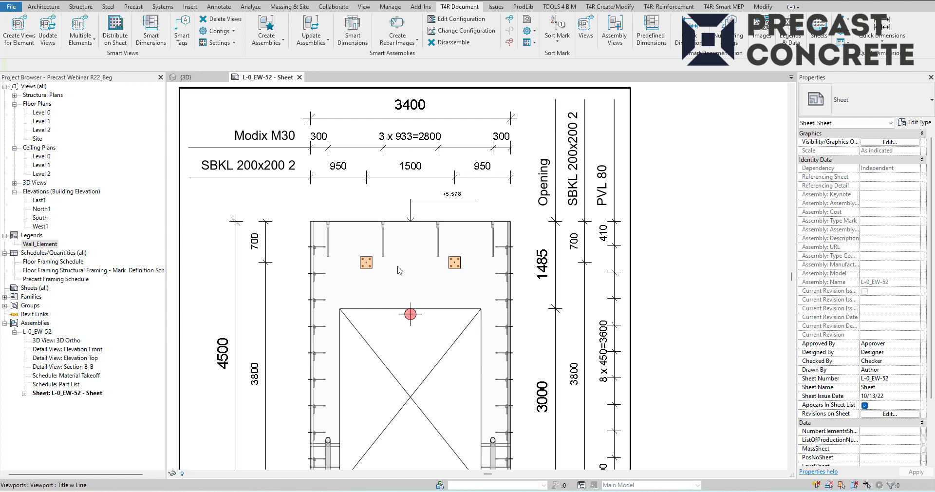
{"action": "middle_click_drag", "start_coordinate": [398, 265], "coordinate": [398, 228]}
{"action": "scroll", "coordinate": [400, 232], "scroll_direction": "down", "scroll_amount": 1}
{"action": "middle_click_drag", "start_coordinate": [368, 328], "coordinate": [370, 300]}
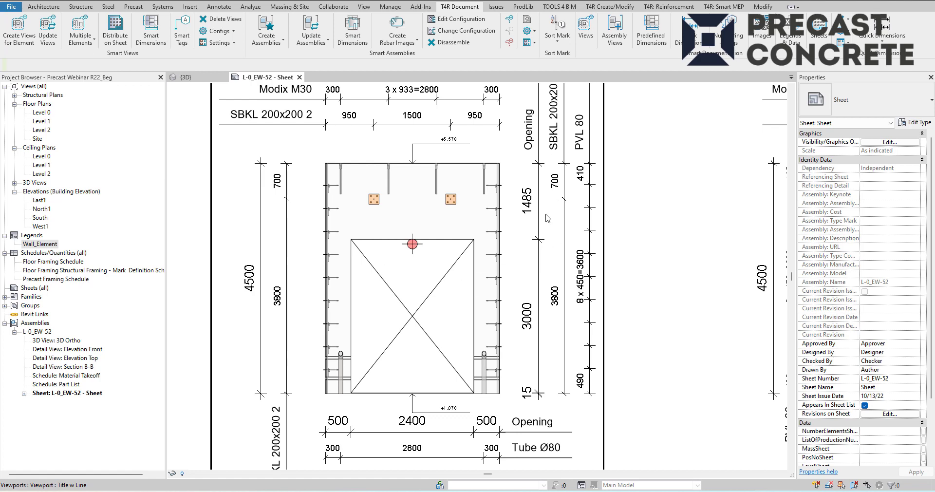
{"action": "scroll", "coordinate": [534, 285], "scroll_direction": "down", "scroll_amount": 2}
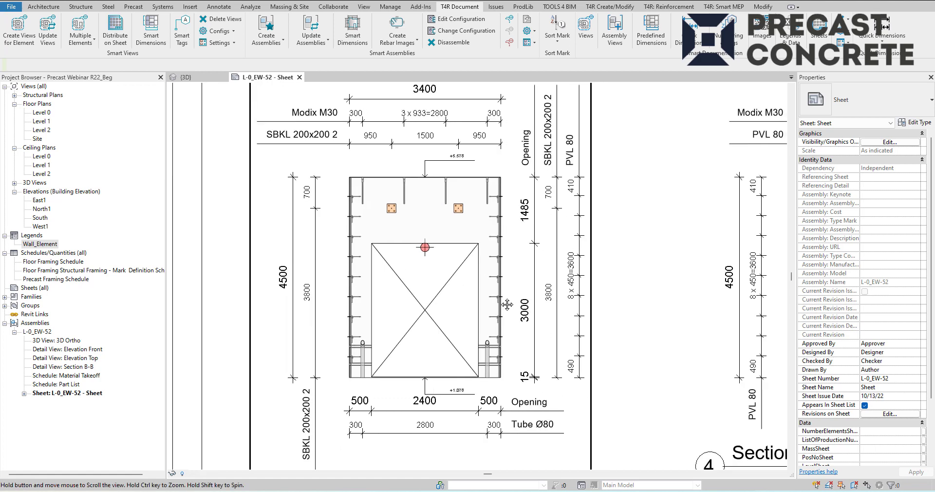
{"action": "scroll", "coordinate": [416, 398], "scroll_direction": "up", "scroll_amount": 2}
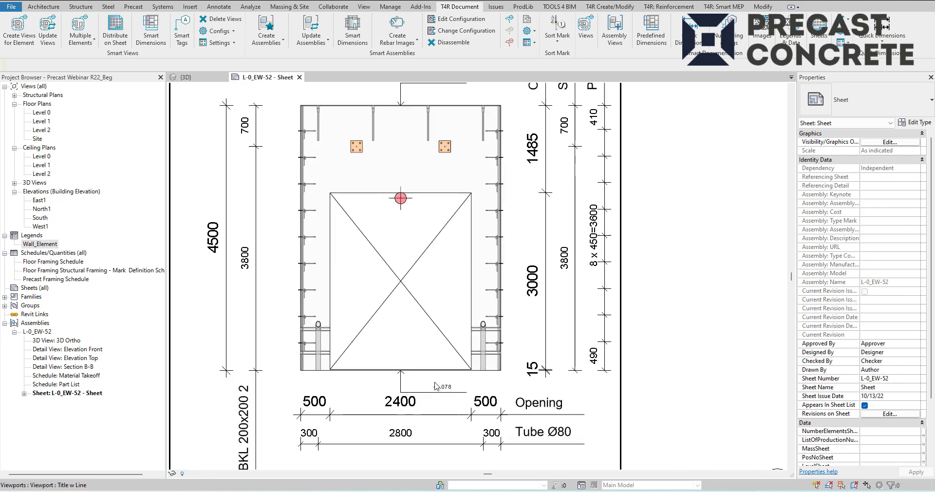
{"action": "scroll", "coordinate": [432, 388], "scroll_direction": "down", "scroll_amount": 2}
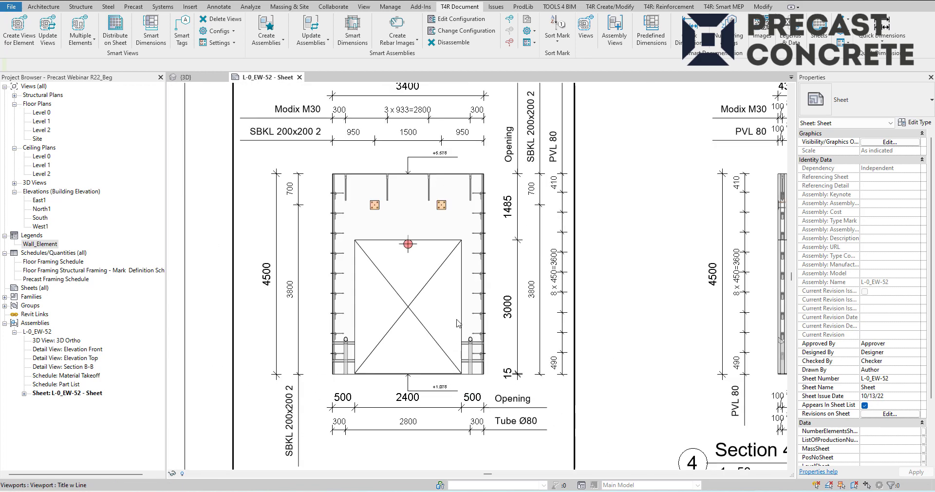
{"action": "middle_click_drag", "start_coordinate": [485, 215], "coordinate": [472, 238]}
{"action": "scroll", "coordinate": [484, 241], "scroll_direction": "down", "scroll_amount": 1}
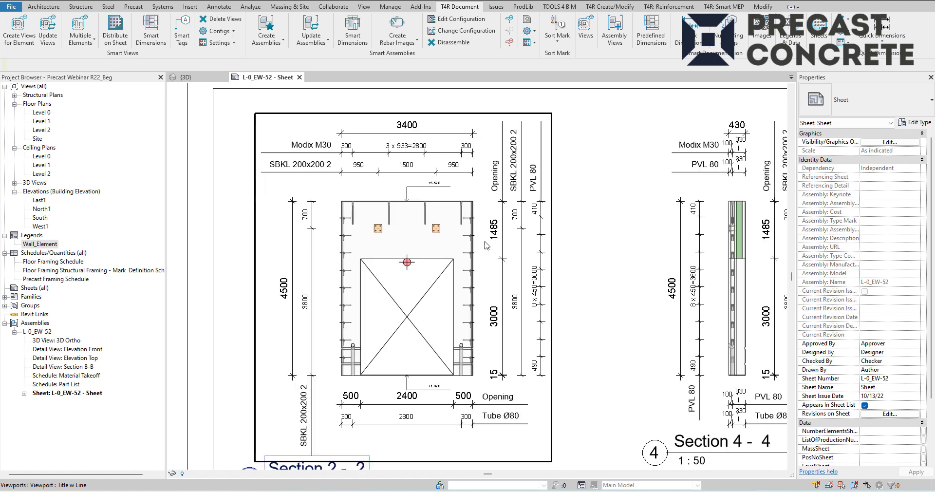
Step: Examine the dimensioning of the Section B-B and Elevation Top views, and review the complete sheet layout
{"action": "middle_click_drag", "start_coordinate": [546, 273], "coordinate": [420, 234]}
{"action": "scroll", "coordinate": [547, 273], "scroll_direction": "down", "scroll_amount": 1}
{"action": "scroll", "coordinate": [657, 208], "scroll_direction": "up", "scroll_amount": 2}
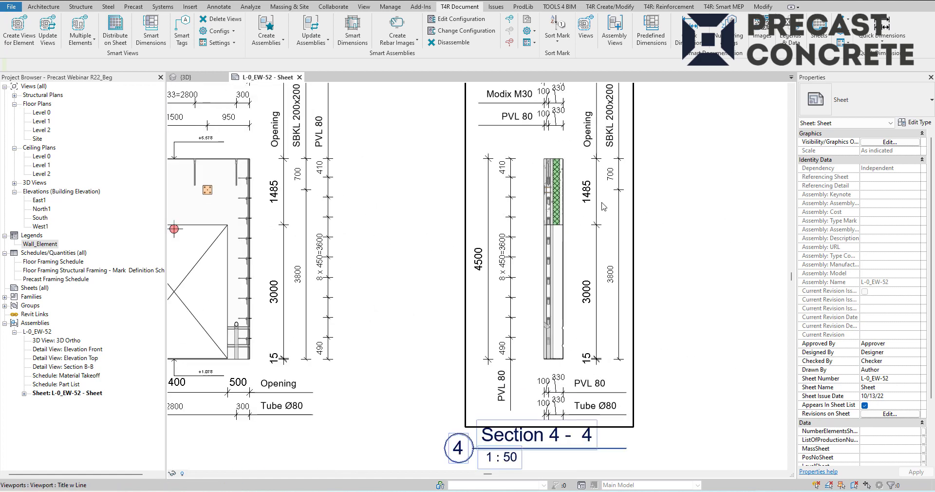
{"action": "middle_click_drag", "start_coordinate": [609, 194], "coordinate": [583, 214]}
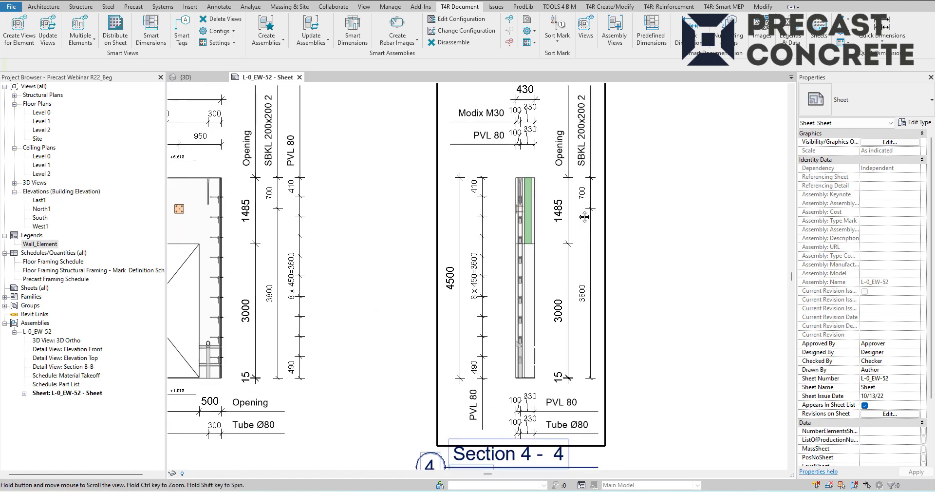
{"action": "middle_click_drag", "start_coordinate": [636, 181], "coordinate": [616, 205]}
{"action": "scroll", "coordinate": [485, 254], "scroll_direction": "up", "scroll_amount": 2}
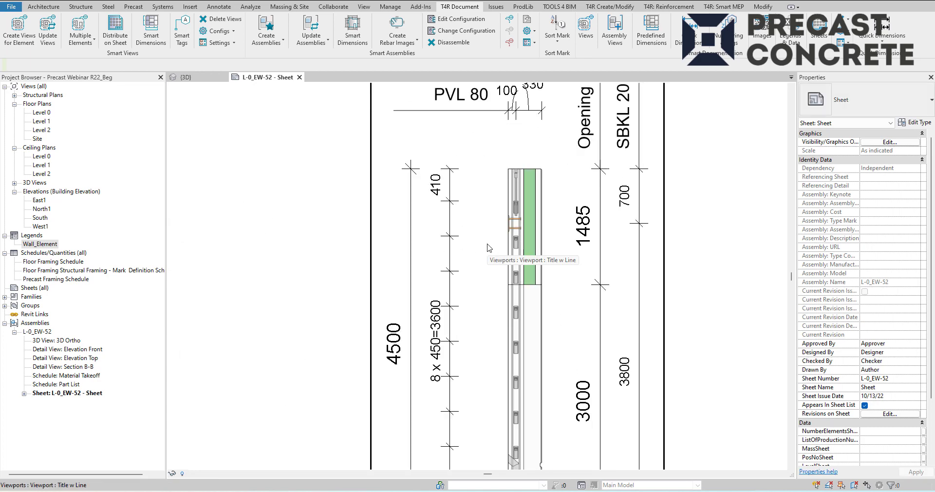
{"action": "scroll", "coordinate": [488, 267], "scroll_direction": "down", "scroll_amount": 2}
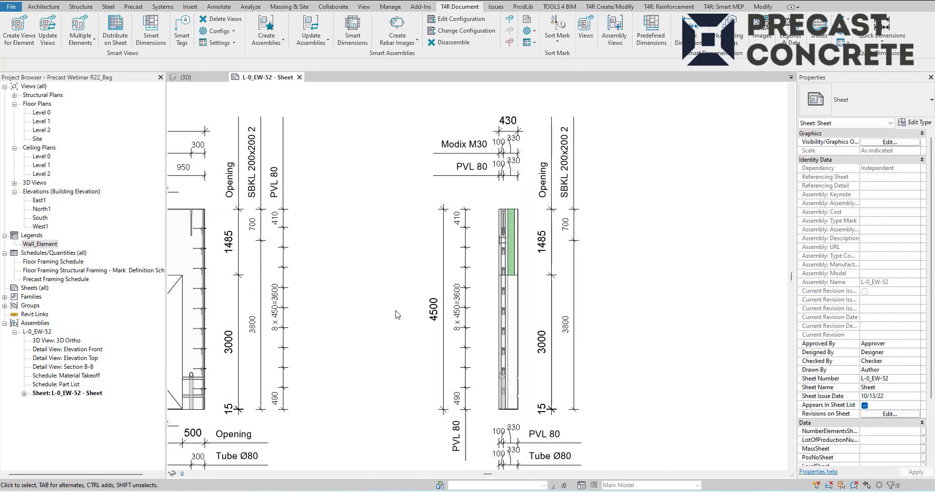
{"action": "middle_click_drag", "start_coordinate": [397, 319], "coordinate": [625, 113]}
{"action": "middle_click_drag", "start_coordinate": [551, 216], "coordinate": [682, 23]}
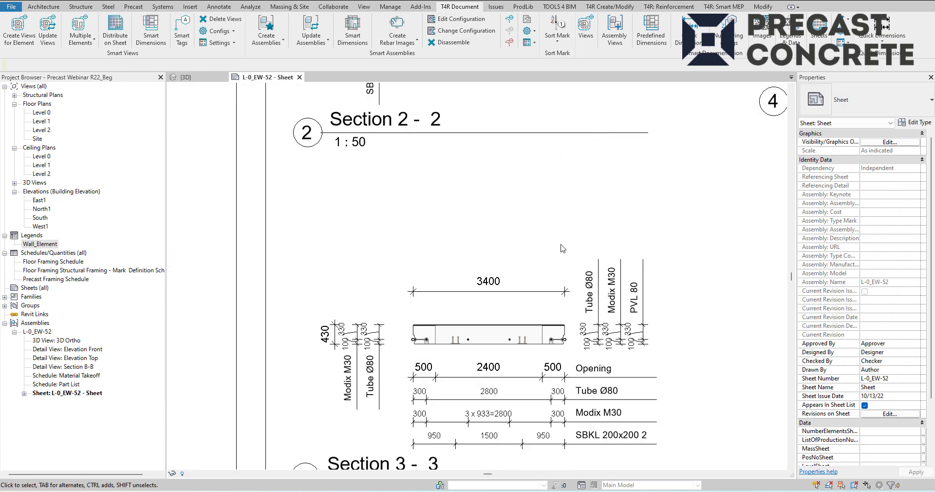
{"action": "mouse_move", "coordinate": [562, 248]}
{"action": "middle_mouse_down"}
{"action": "mouse_move", "coordinate": [518, 218]}
{"action": "mouse_move", "coordinate": [547, 242]}
{"action": "mouse_move", "coordinate": [466, 342]}
{"action": "middle_mouse_up"}
{"action": "scroll", "coordinate": [501, 289], "scroll_direction": "down", "scroll_amount": 1}
{"action": "middle_click_drag", "start_coordinate": [557, 316], "coordinate": [540, 454]}
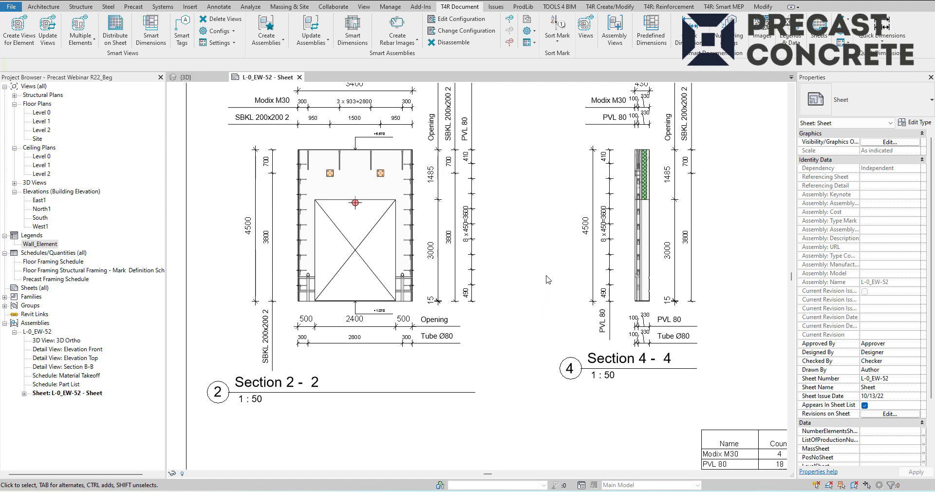
{"action": "scroll", "coordinate": [529, 267], "scroll_direction": "down", "scroll_amount": 4}
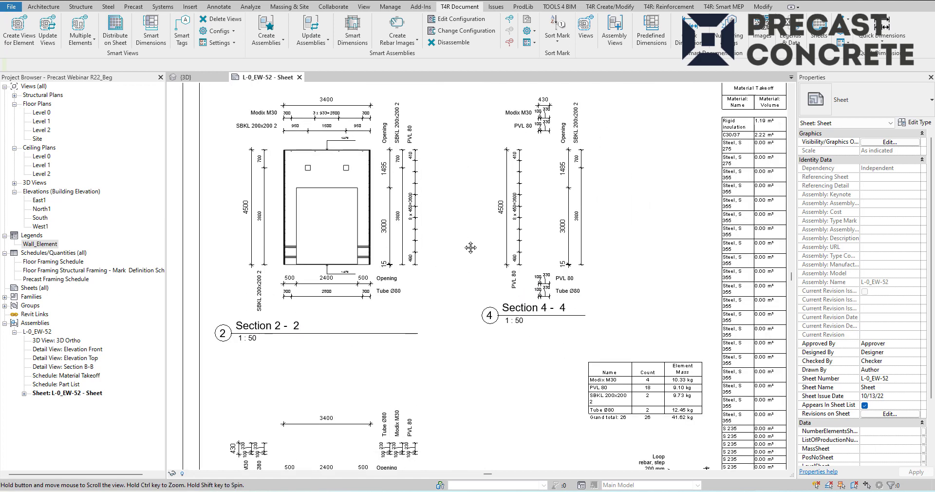
{"action": "scroll", "coordinate": [493, 260], "scroll_direction": "down", "scroll_amount": 3}
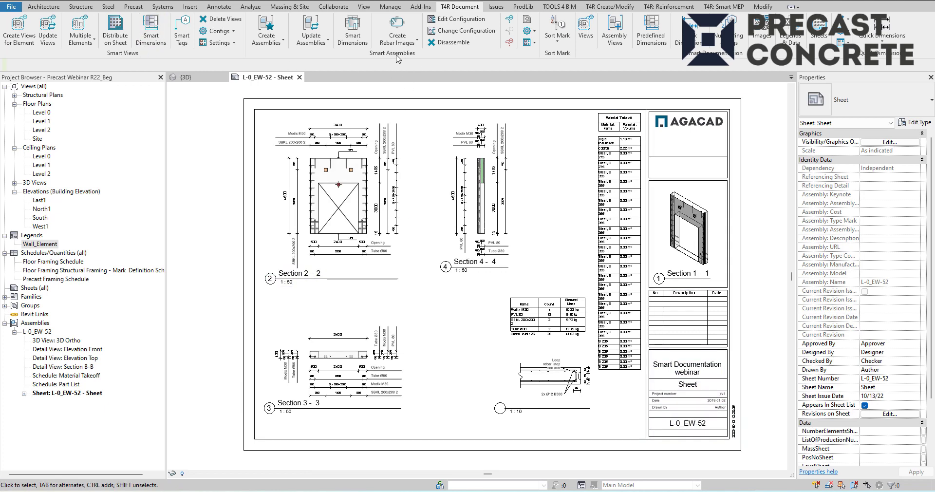
Step: Set the sheet template of the Precast_Webinar shop drawing configuration to L-0_EW-52 - Sheet and save the configuration
{"action": "left_click_drag", "start_coordinate": [400, 59], "coordinate": [359, 162]}
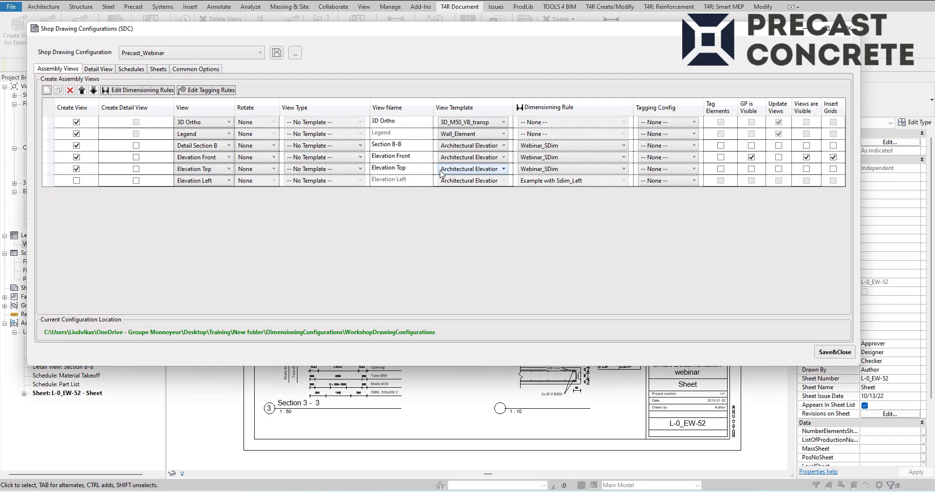
{"action": "left_click", "coordinate": [159, 71]}
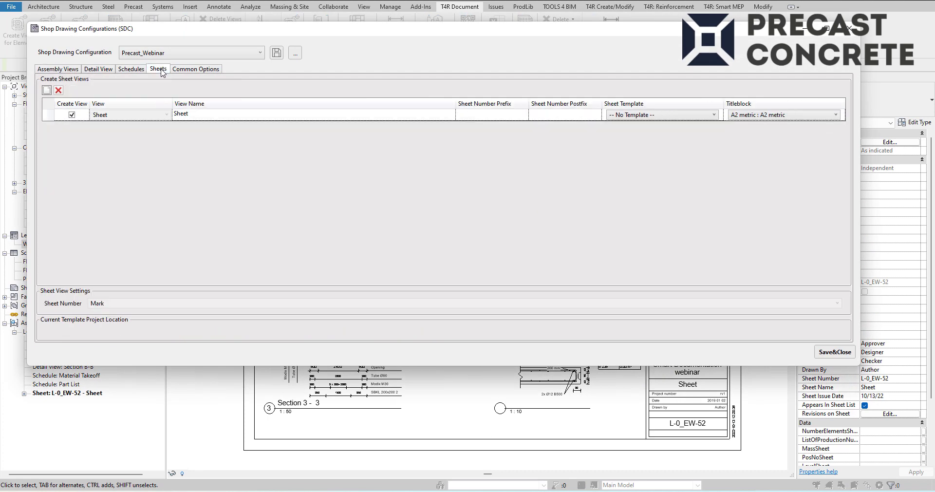
{"action": "left_click", "coordinate": [650, 119]}
{"action": "left_click", "coordinate": [658, 134]}
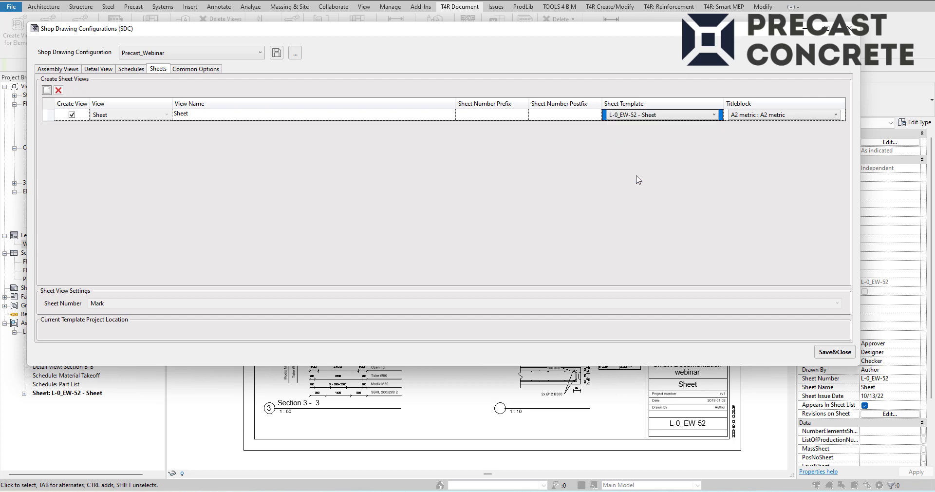
{"action": "left_click", "coordinate": [825, 357]}
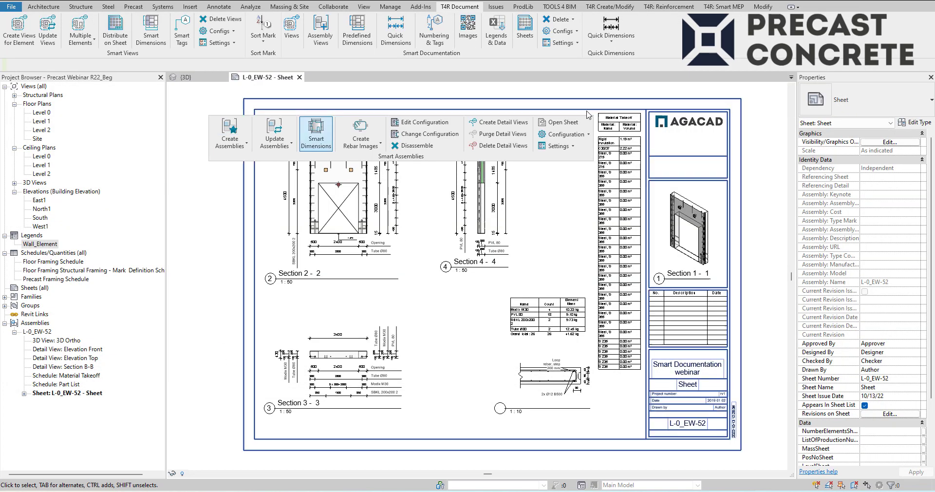
Step: In the 3D view, create a wall assembly from the Level 2 Sandwich 430 wall with mark L-2_EW-40
{"action": "left_click", "coordinate": [207, 79]}
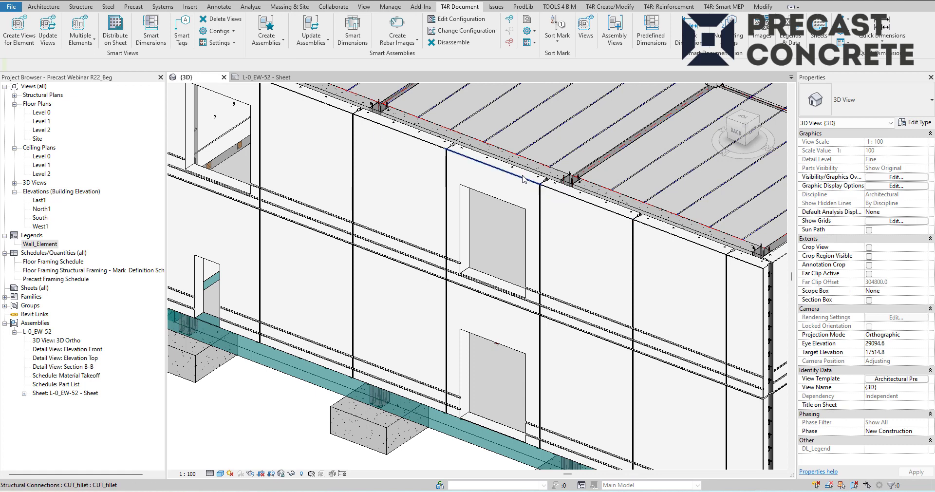
{"action": "scroll", "coordinate": [526, 175], "scroll_direction": "up", "scroll_amount": 3}
{"action": "left_click", "coordinate": [525, 176]}
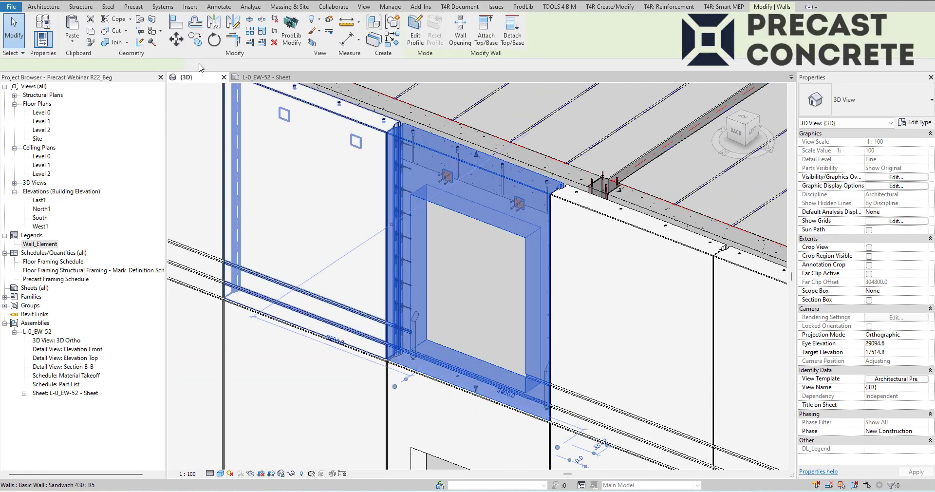
{"action": "left_click", "coordinate": [460, 6]}
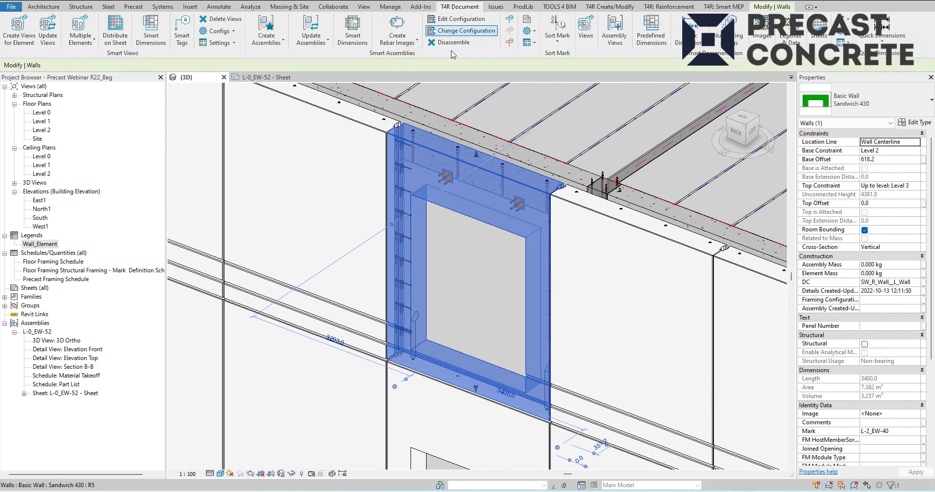
{"action": "left_click_drag", "start_coordinate": [413, 57], "coordinate": [255, 166]}
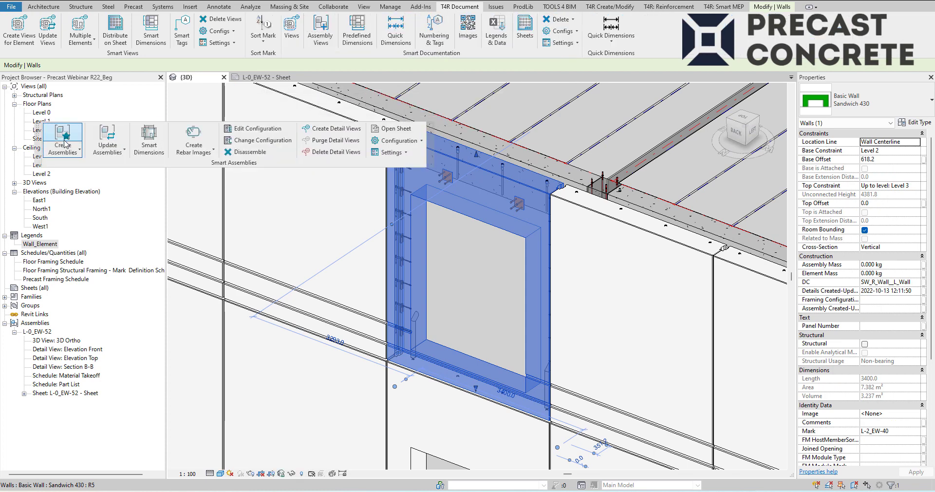
{"action": "left_click", "coordinate": [65, 144]}
{"action": "left_click", "coordinate": [540, 289]}
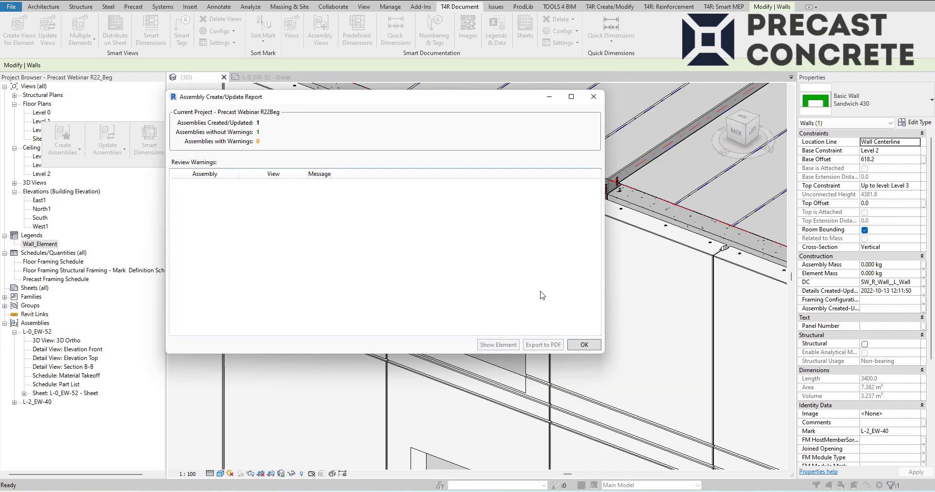
{"action": "left_click", "coordinate": [586, 344]}
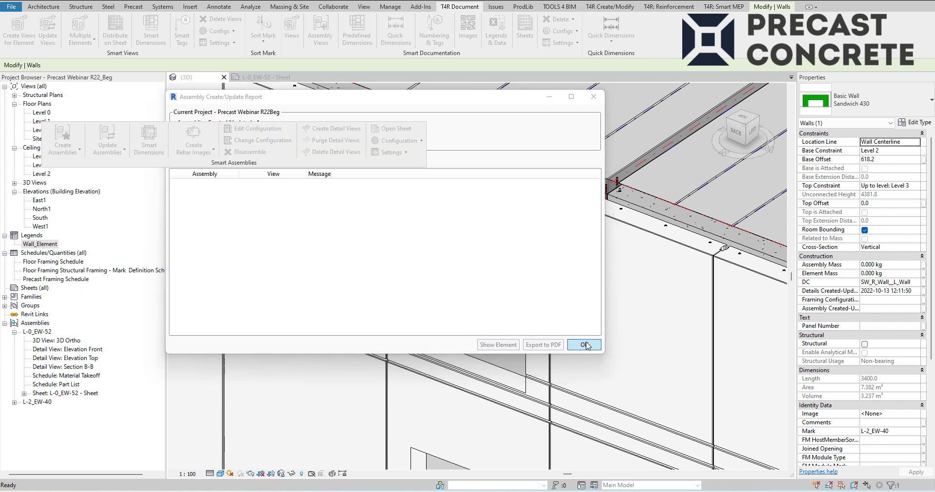
Step: Expand the L-2_EW-40 assembly and open its sheet
{"action": "double_click", "coordinate": [45, 402]}
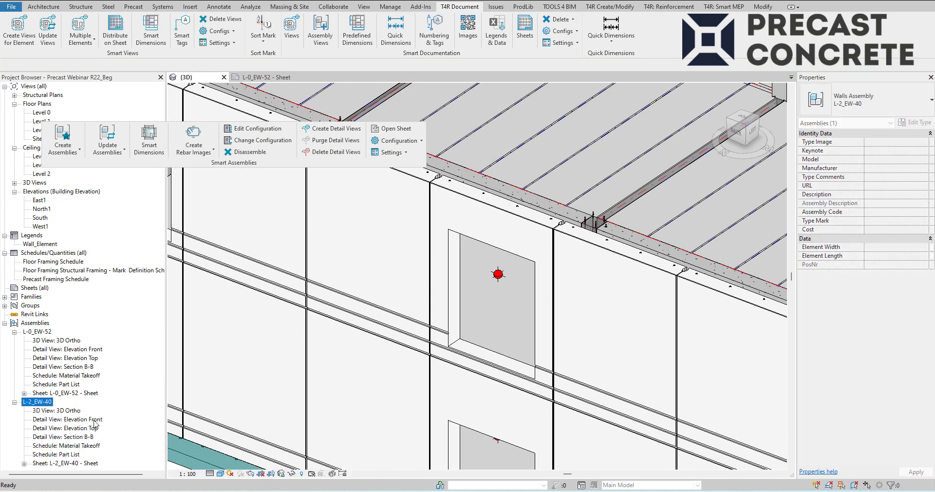
{"action": "left_click", "coordinate": [68, 464]}
{"action": "double_click", "coordinate": [68, 464]}
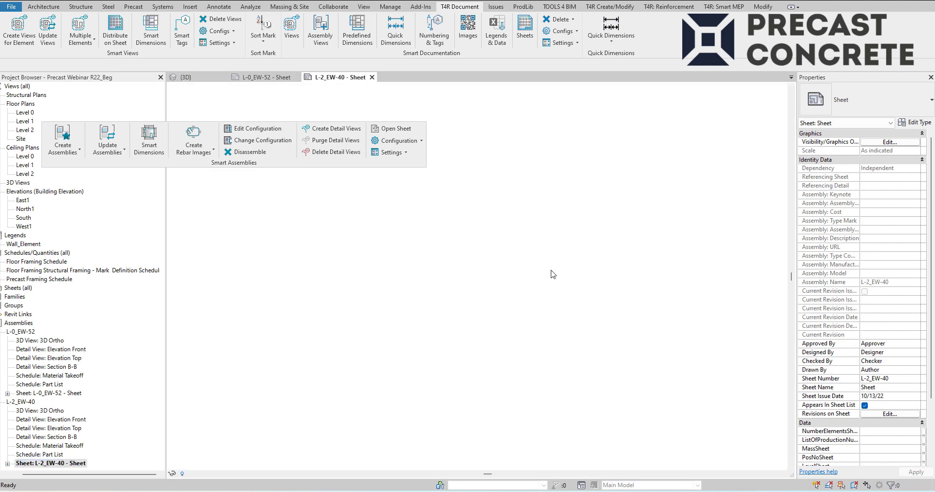
Step: Examine the dimensioned section views, the part schedule and the overall layout on the L-2_EW-40 sheet
{"action": "scroll", "coordinate": [429, 312], "scroll_direction": "up", "scroll_amount": 5}
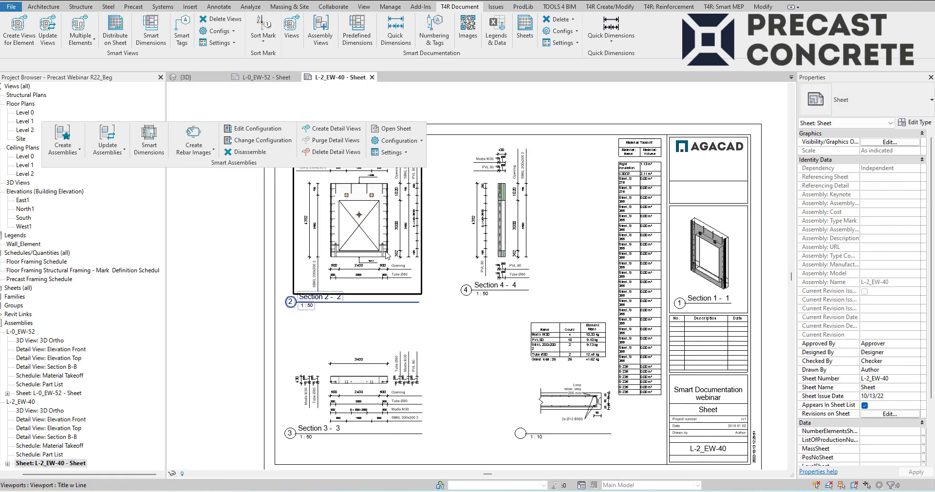
{"action": "scroll", "coordinate": [489, 306], "scroll_direction": "down", "scroll_amount": 2}
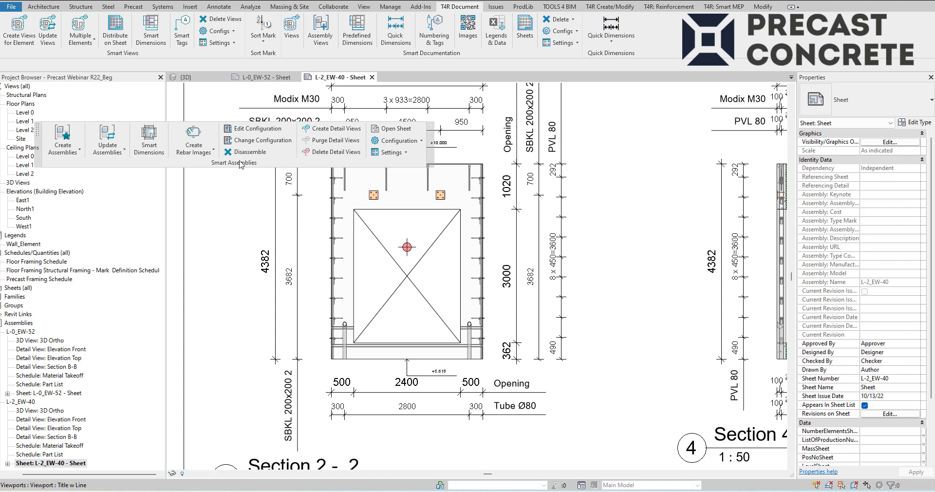
{"action": "left_click", "coordinate": [431, 129]}
{"action": "scroll", "coordinate": [489, 263], "scroll_direction": "down", "scroll_amount": 3}
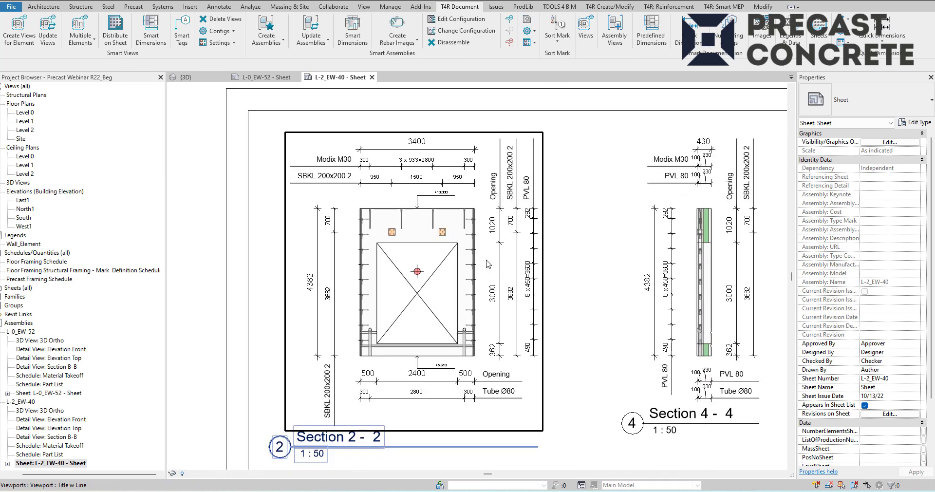
{"action": "middle_click_drag", "start_coordinate": [486, 260], "coordinate": [422, 202]}
{"action": "middle_click_drag", "start_coordinate": [637, 199], "coordinate": [545, 199]}
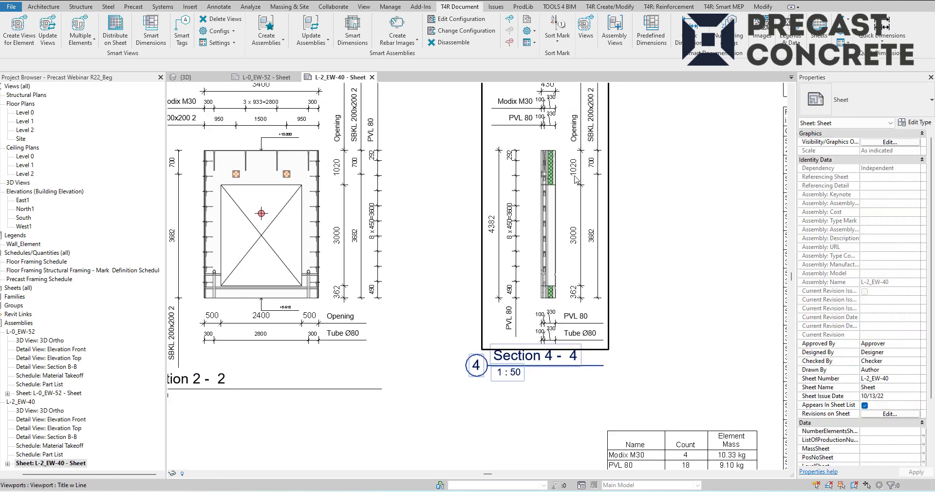
{"action": "scroll", "coordinate": [578, 180], "scroll_direction": "down", "scroll_amount": 1}
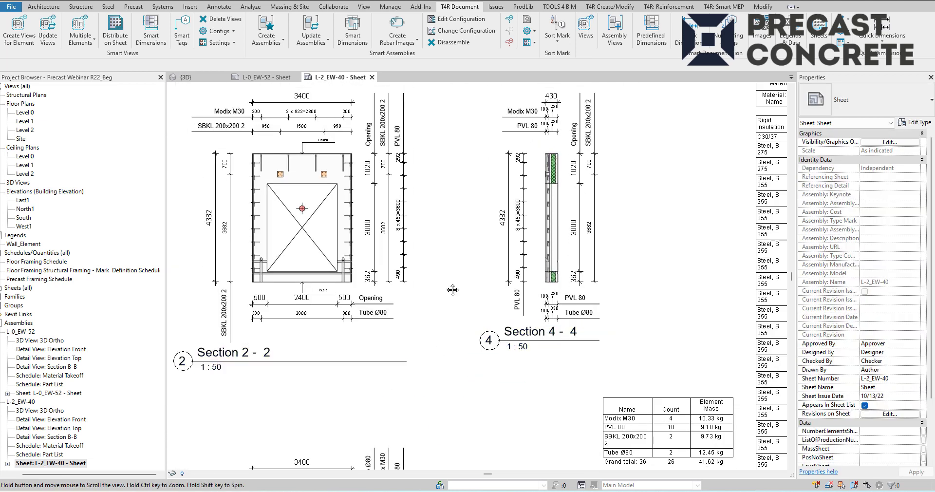
{"action": "middle_click_drag", "start_coordinate": [453, 290], "coordinate": [525, 136]}
{"action": "middle_click_drag", "start_coordinate": [553, 246], "coordinate": [453, 317]}
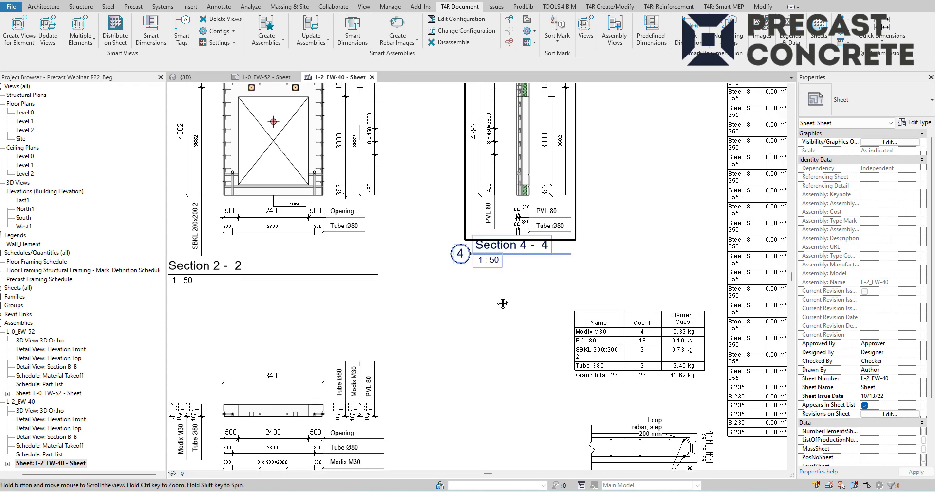
{"action": "middle_click_drag", "start_coordinate": [503, 302], "coordinate": [531, 434]}
Step: Return to the 3D view and review the precast walls of the building
{"action": "left_click", "coordinate": [201, 77]}
{"action": "scroll", "coordinate": [489, 273], "scroll_direction": "down", "scroll_amount": 5}
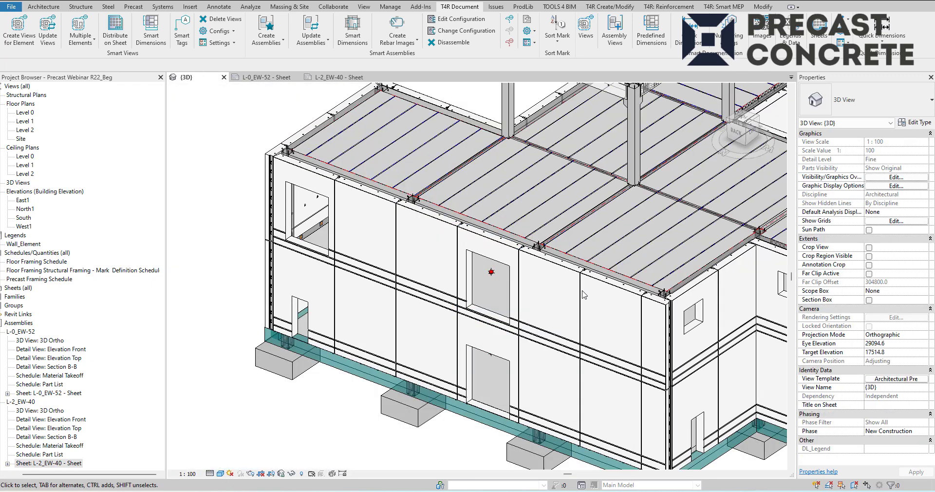
{"action": "scroll", "coordinate": [489, 263], "scroll_direction": "up", "scroll_amount": 3}
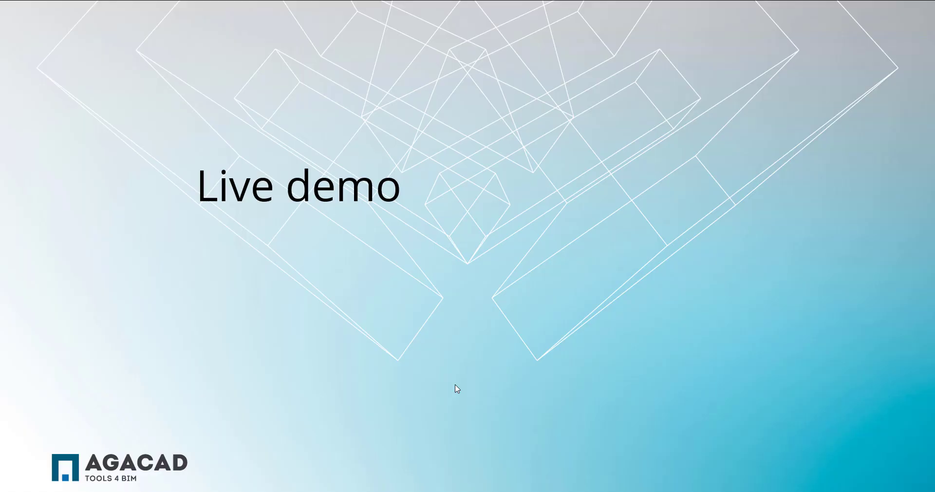
{"action": "left_click", "coordinate": [455, 385]}
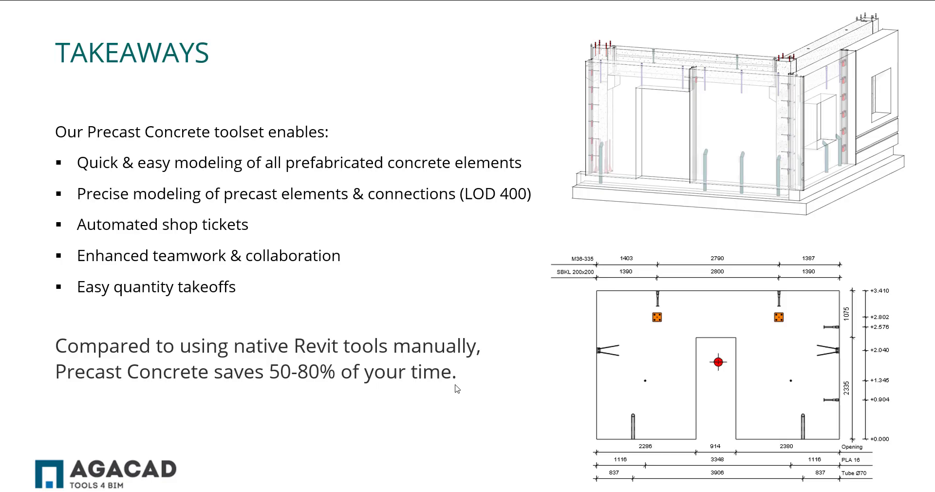